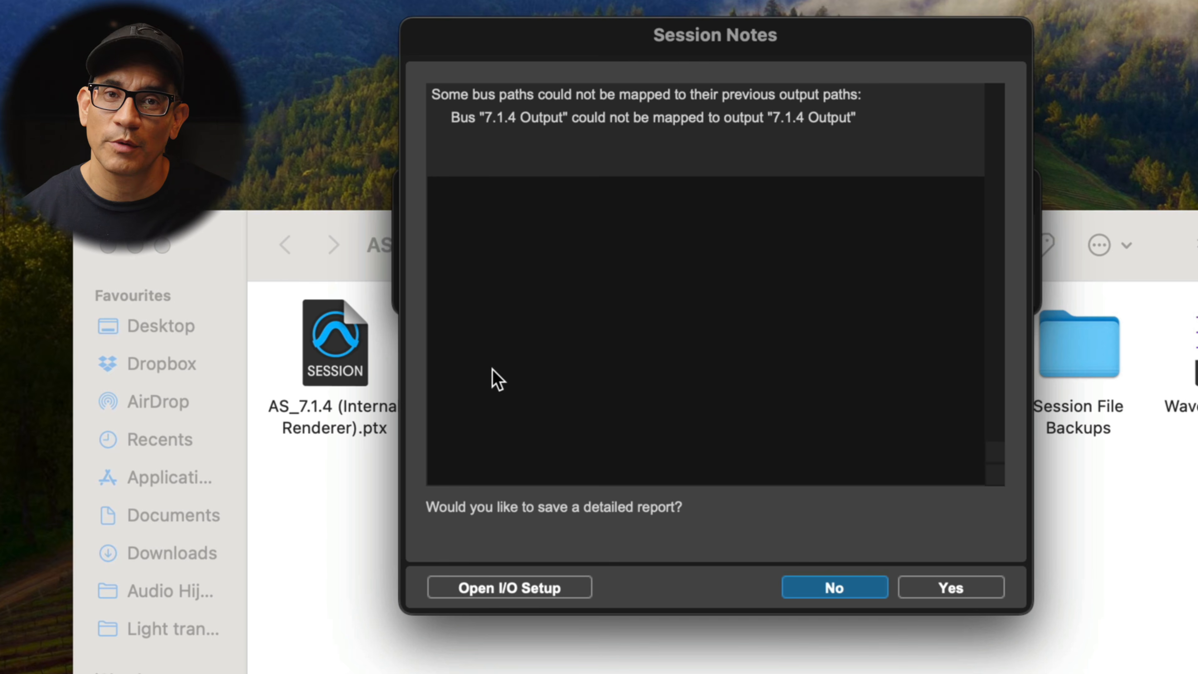
Open the I/O Setup from the session notes and review the existing bus paths
click(574, 596)
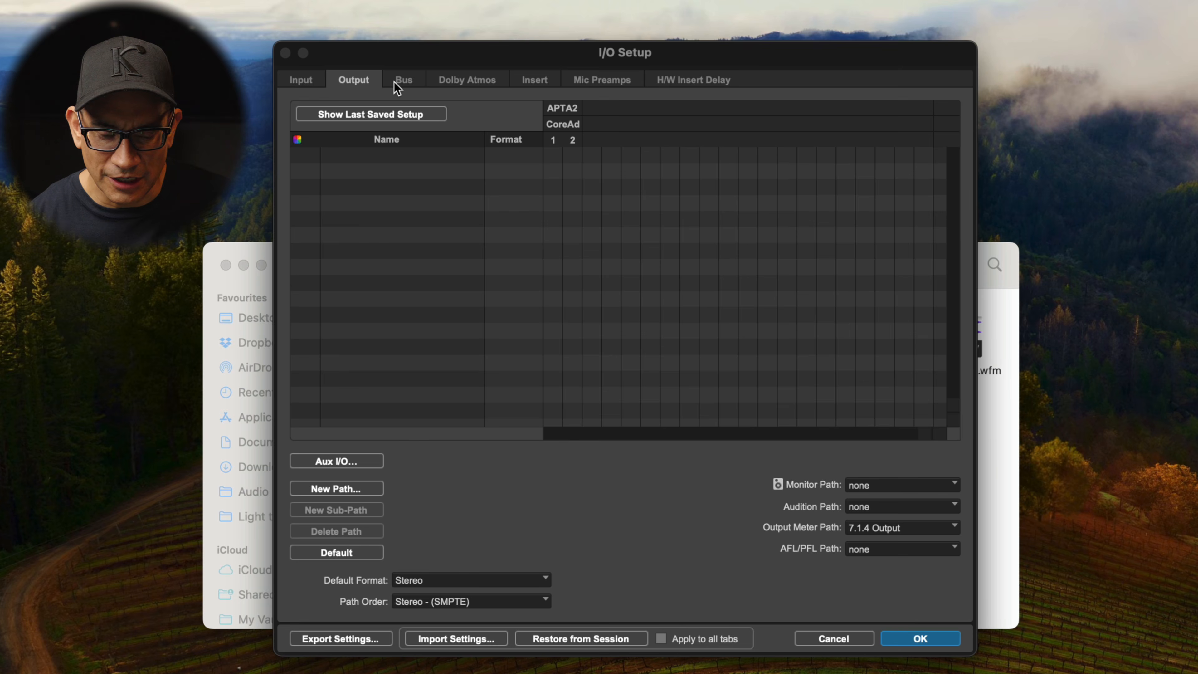
click(399, 82)
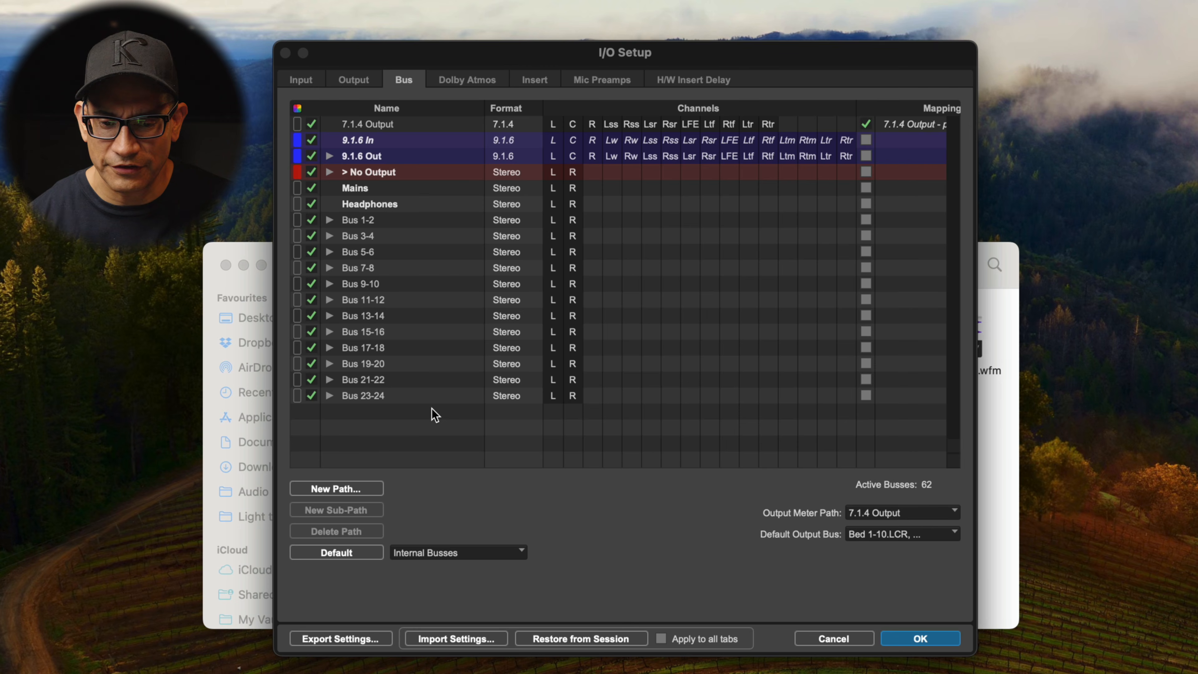
click(392, 142)
click(402, 157)
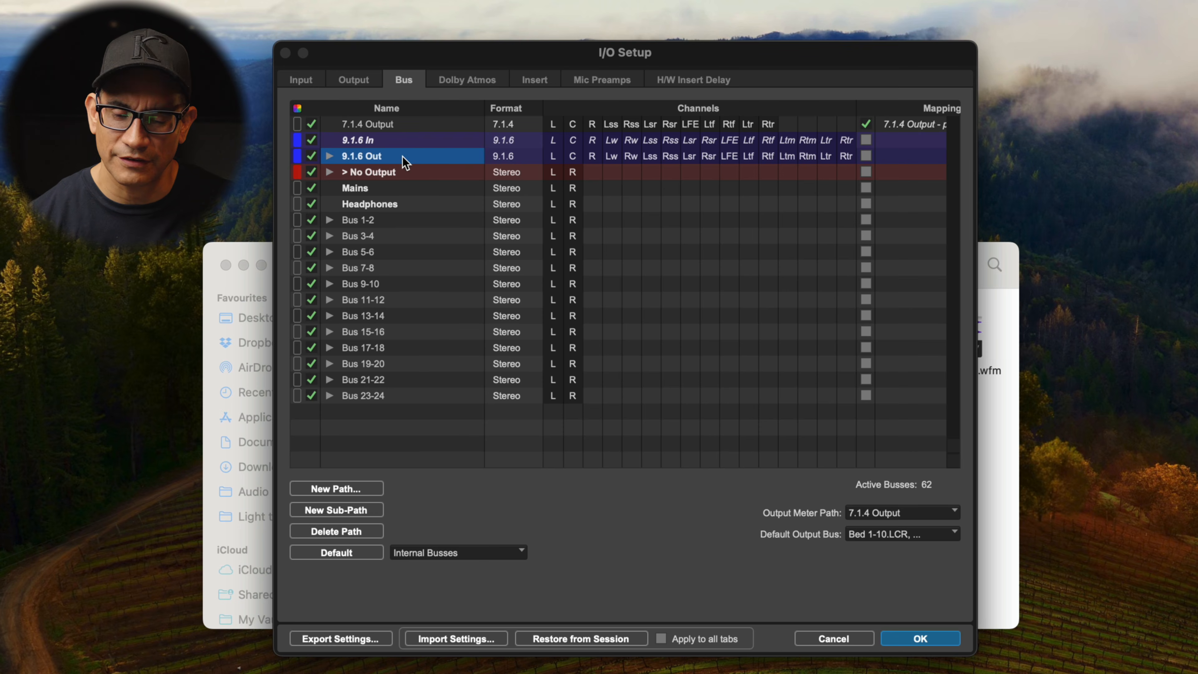
click(407, 175)
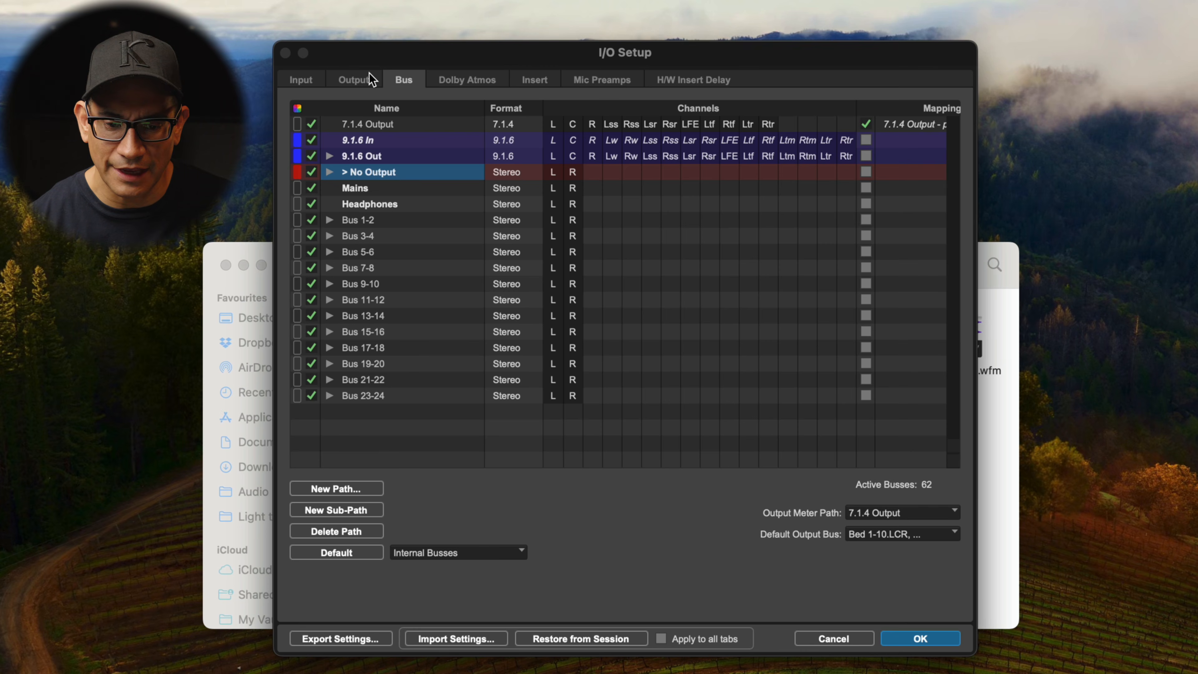
click(362, 78)
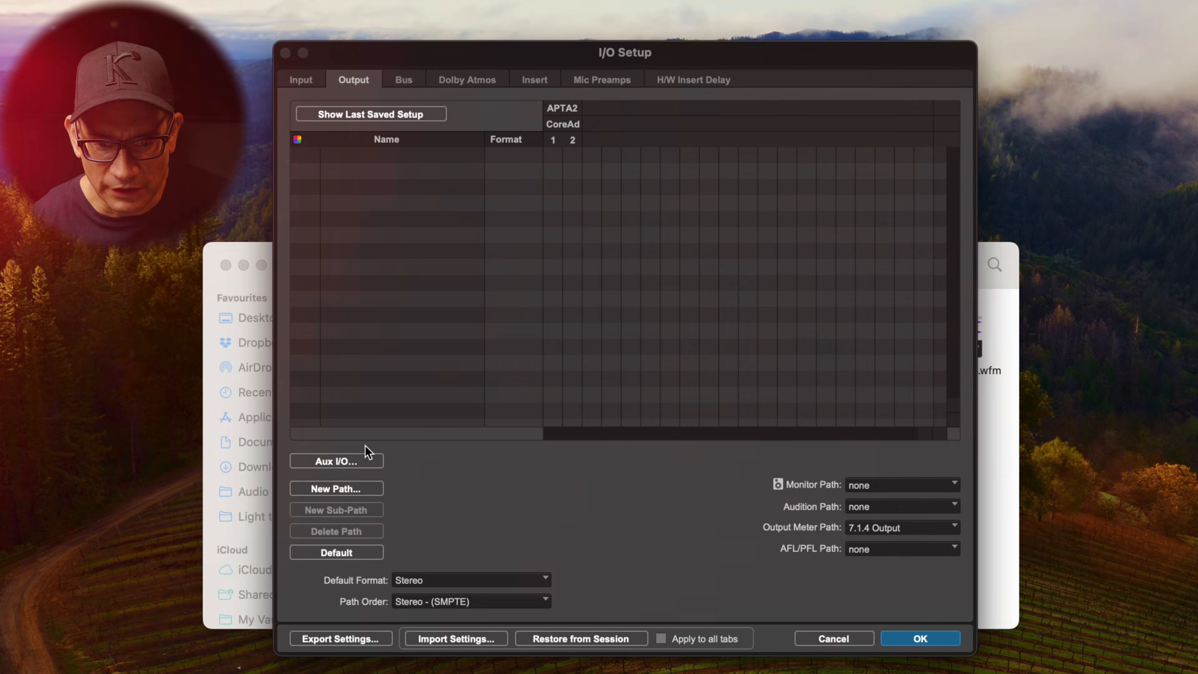
Enable Pro Tools Audio Bridge 16 as an output device in the Aux I/O settings
click(365, 460)
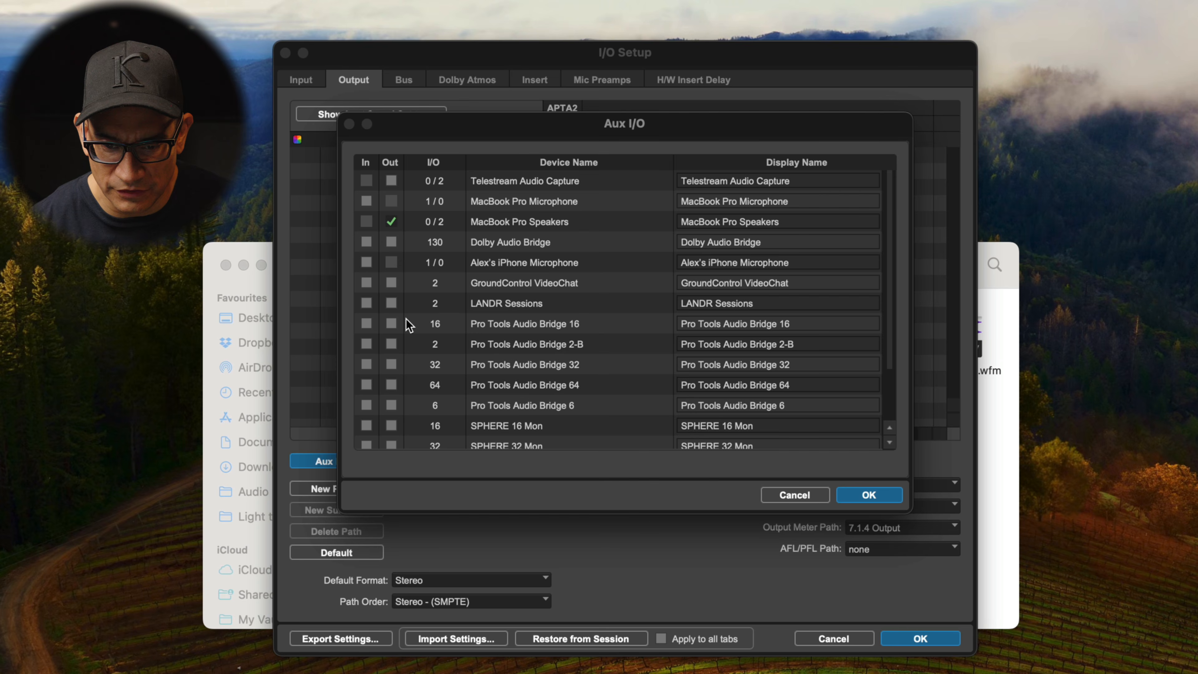
click(391, 324)
click(856, 494)
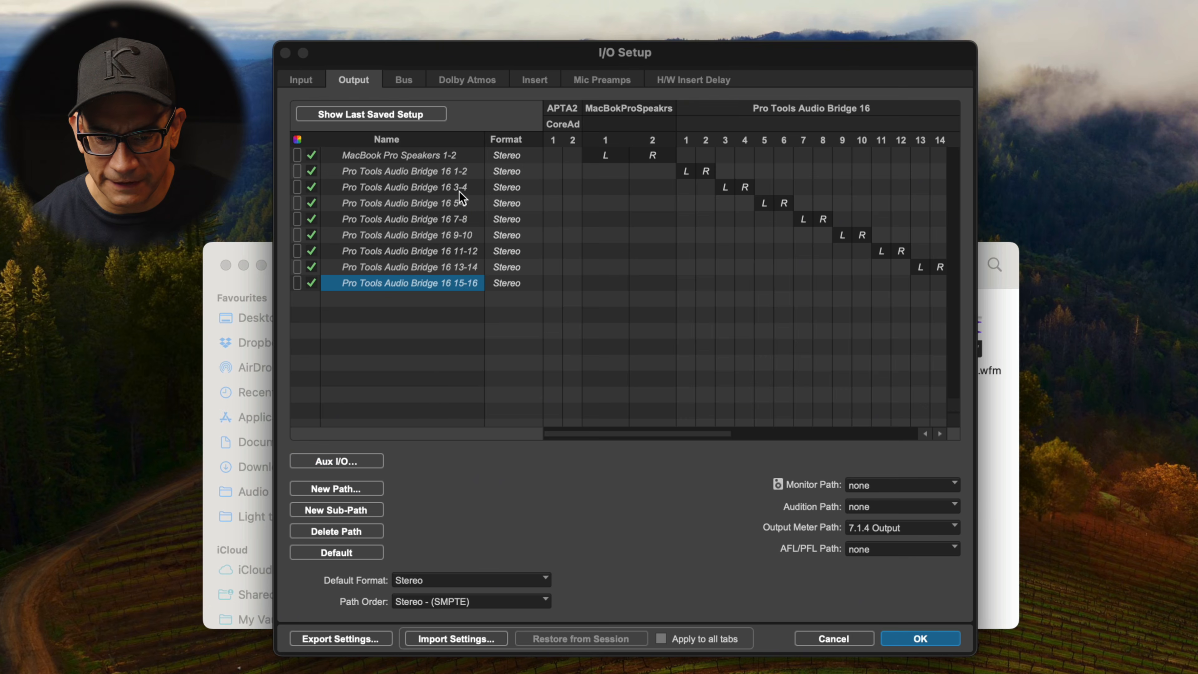
Delete the Pro Tools Audio Bridge 16 output paths 3-4 through 15-16
click(457, 189)
shift+click(463, 283)
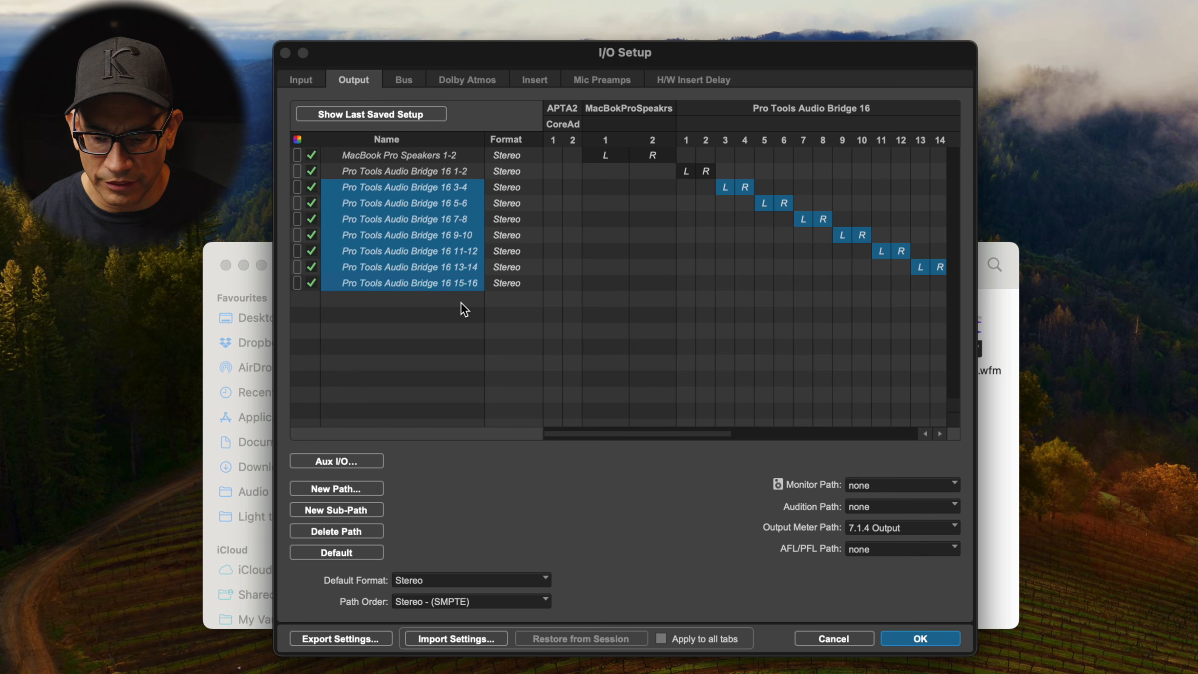
key(Delete)
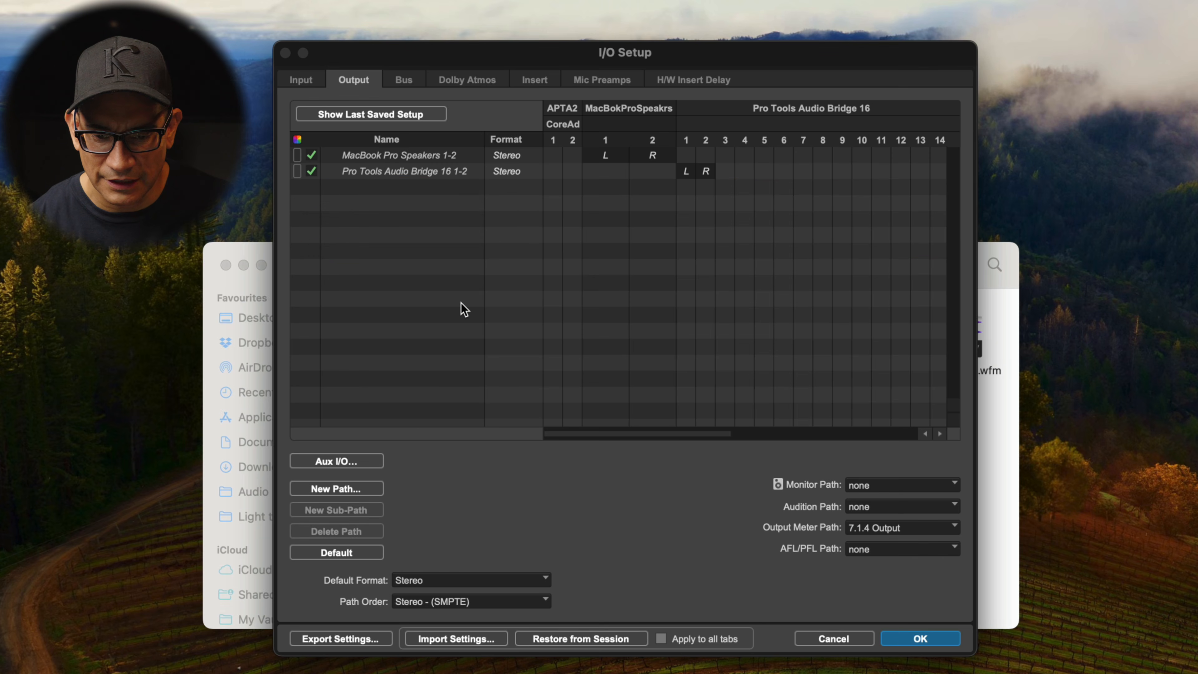
Set the Pro Tools Audio Bridge 16 1-2 output path's format to 7.1.4
click(512, 171)
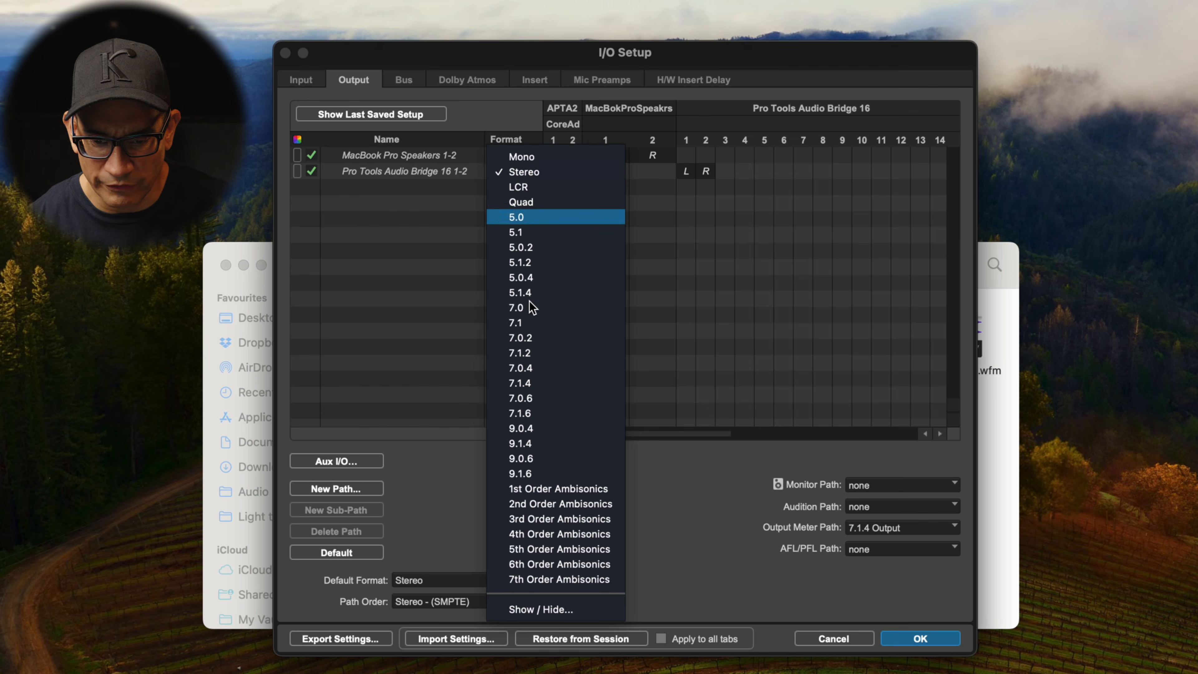
click(535, 383)
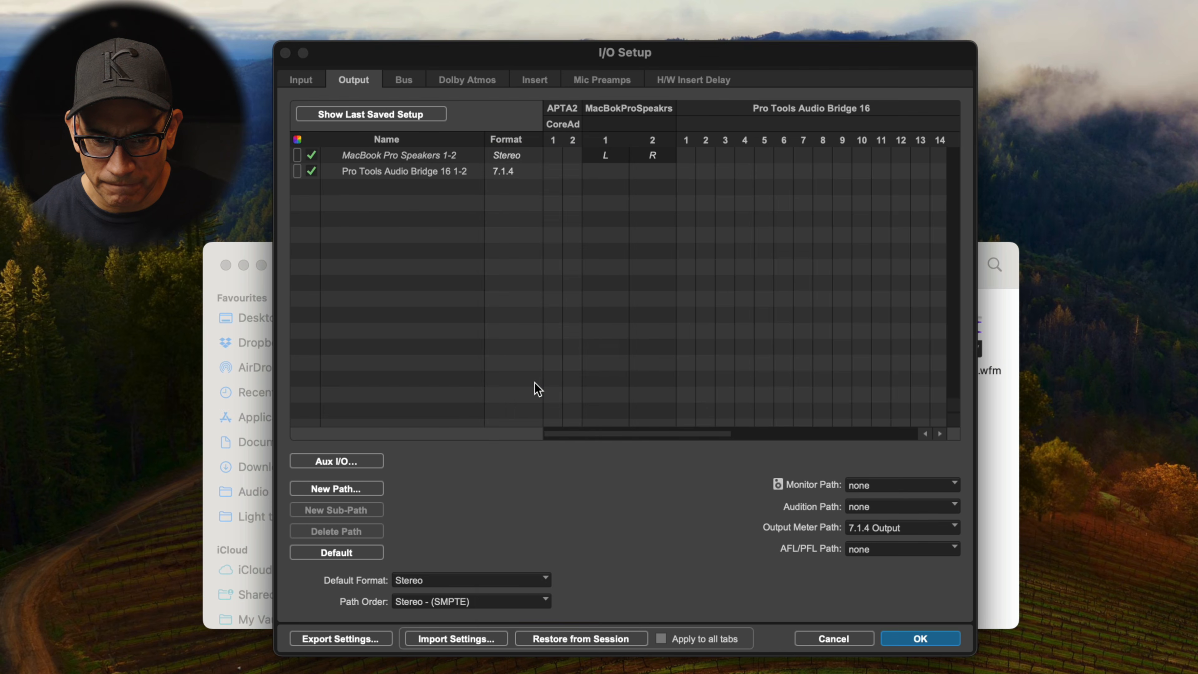
Rename that path 7.1.4 Virtual Output and map it to the Audio Bridge 16 channels starting at 1
double_click(444, 172)
text(7.1.4)
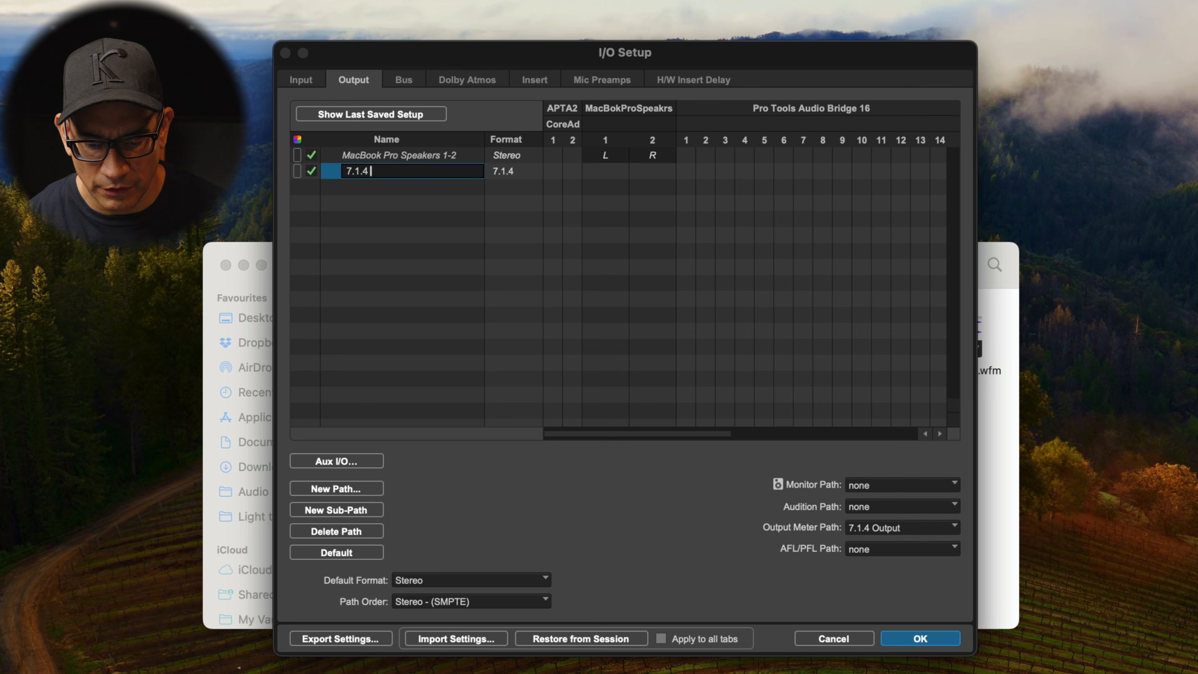
text( Virtual Output)
key(Return)
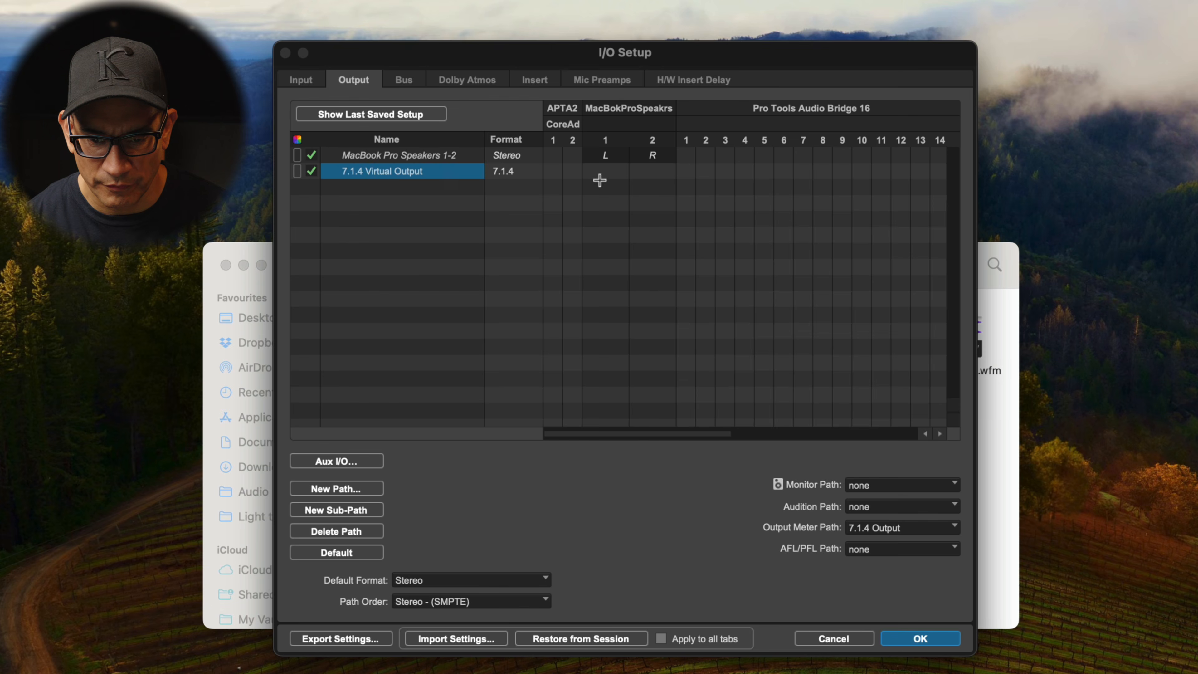
click(687, 171)
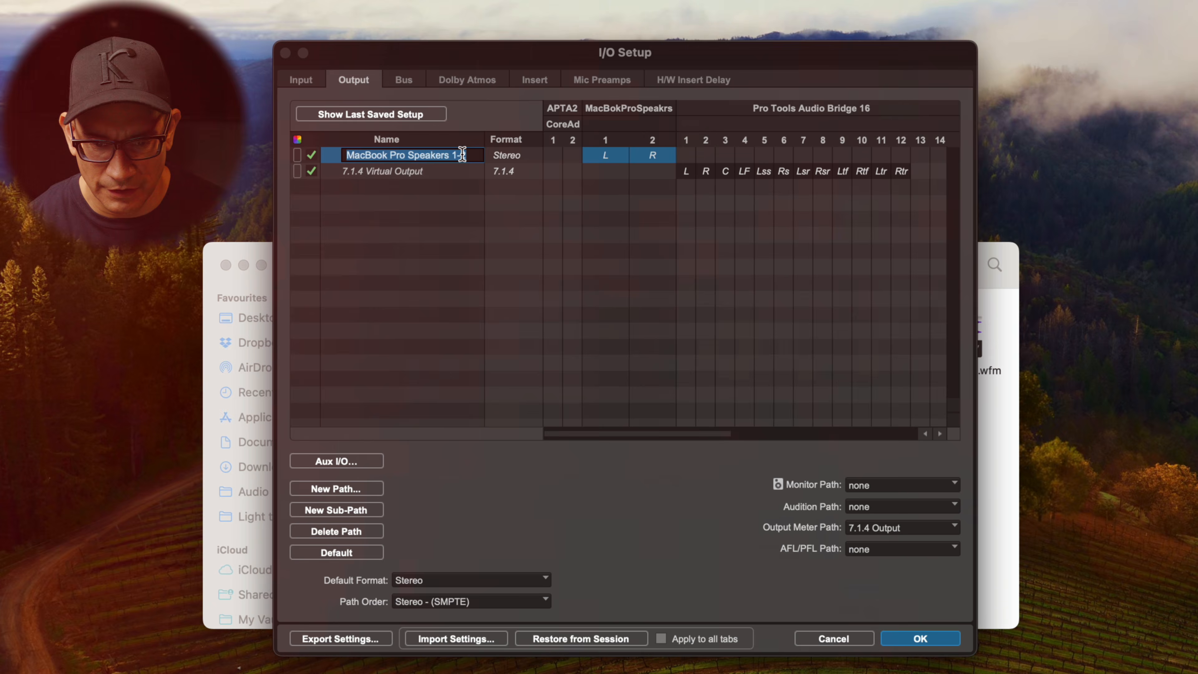
Rename the MacBook Pro Speakers 1-2 output path to Audio Interface
text(Aud)
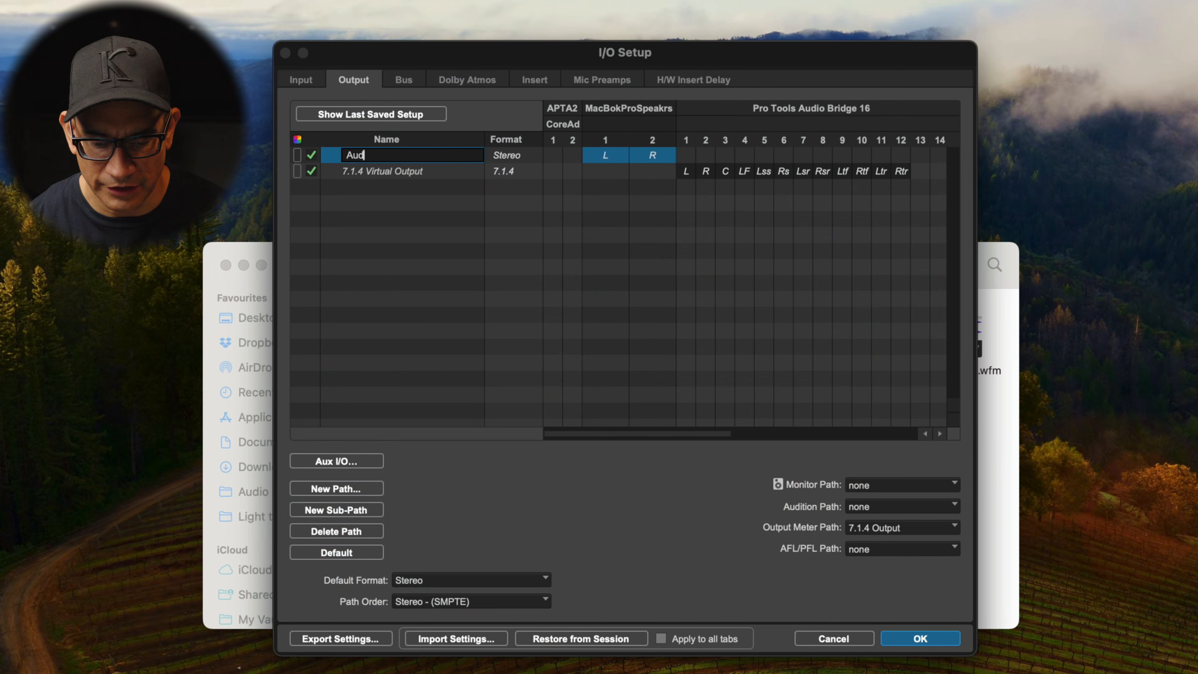
text(io Interface)
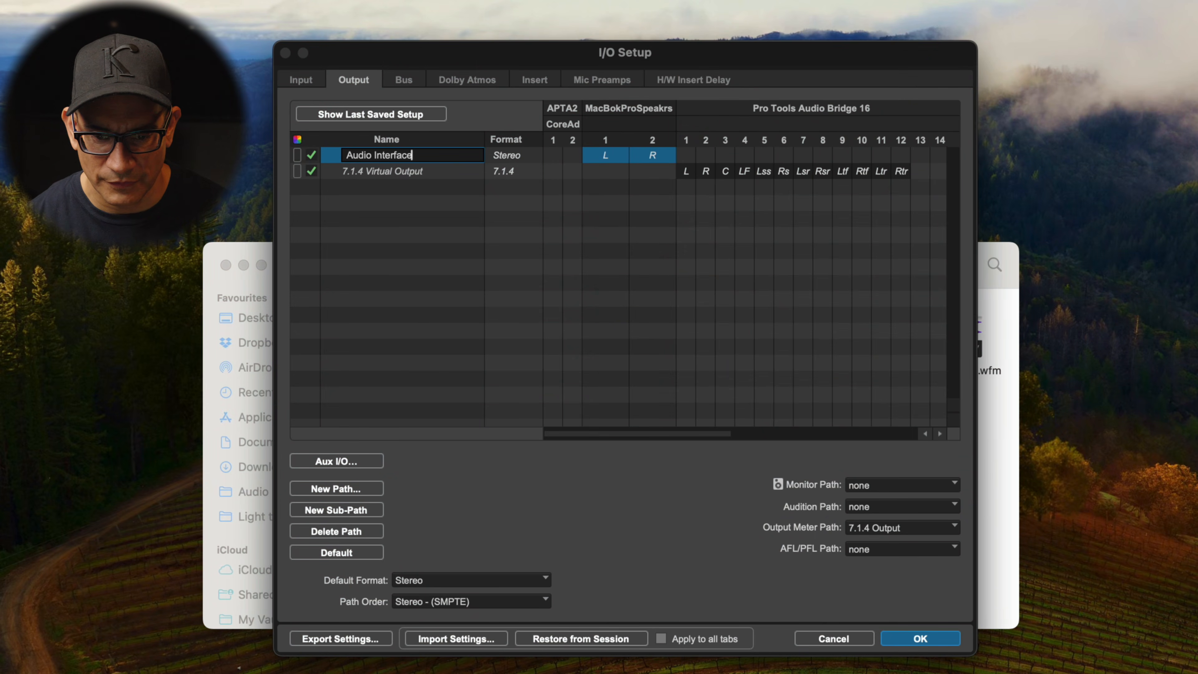
key(Return)
Set the Monitor Path to 7.1.4 Virtual Output
click(409, 81)
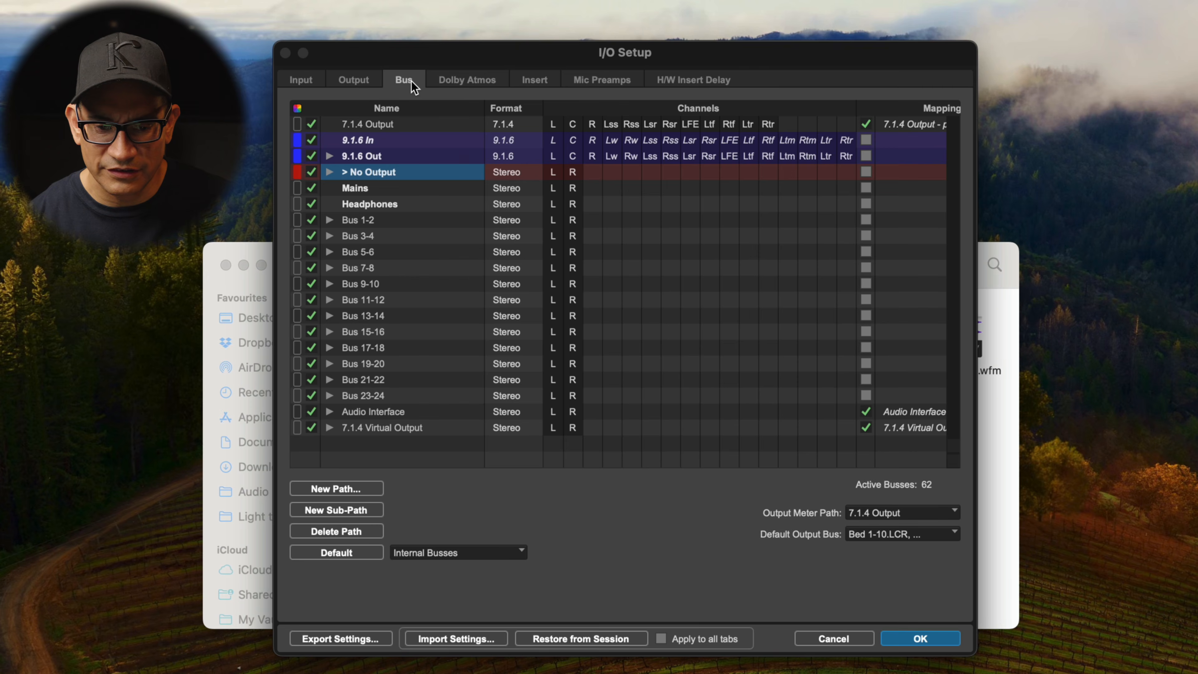
click(368, 84)
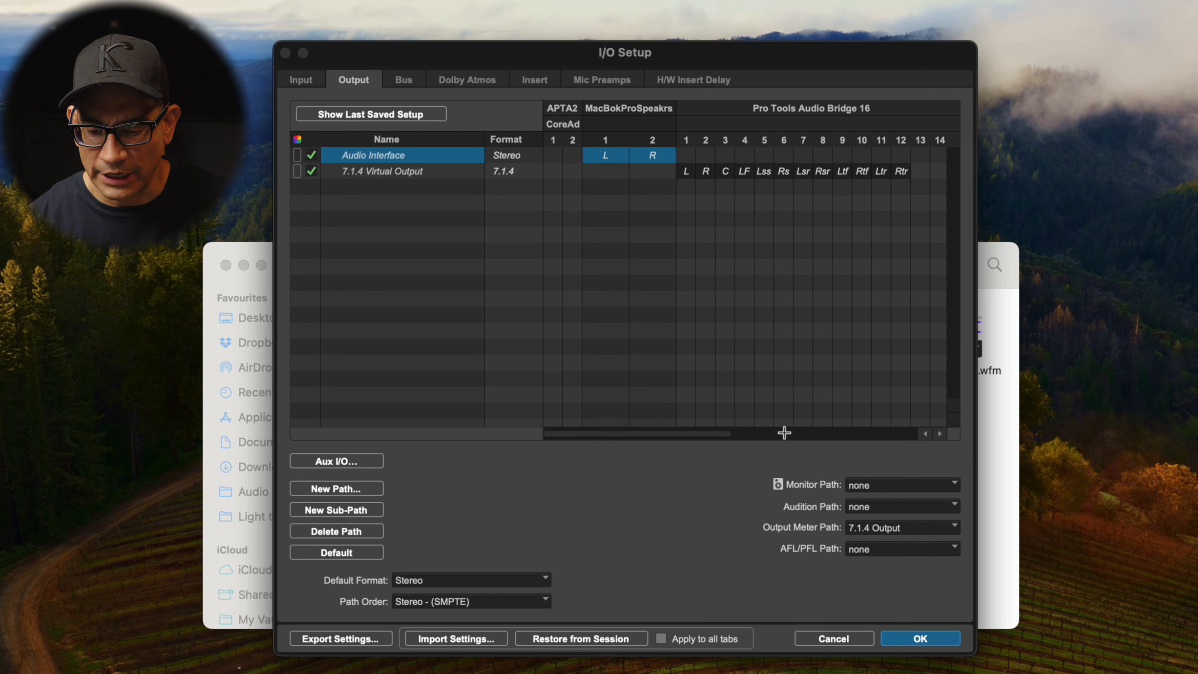
click(868, 486)
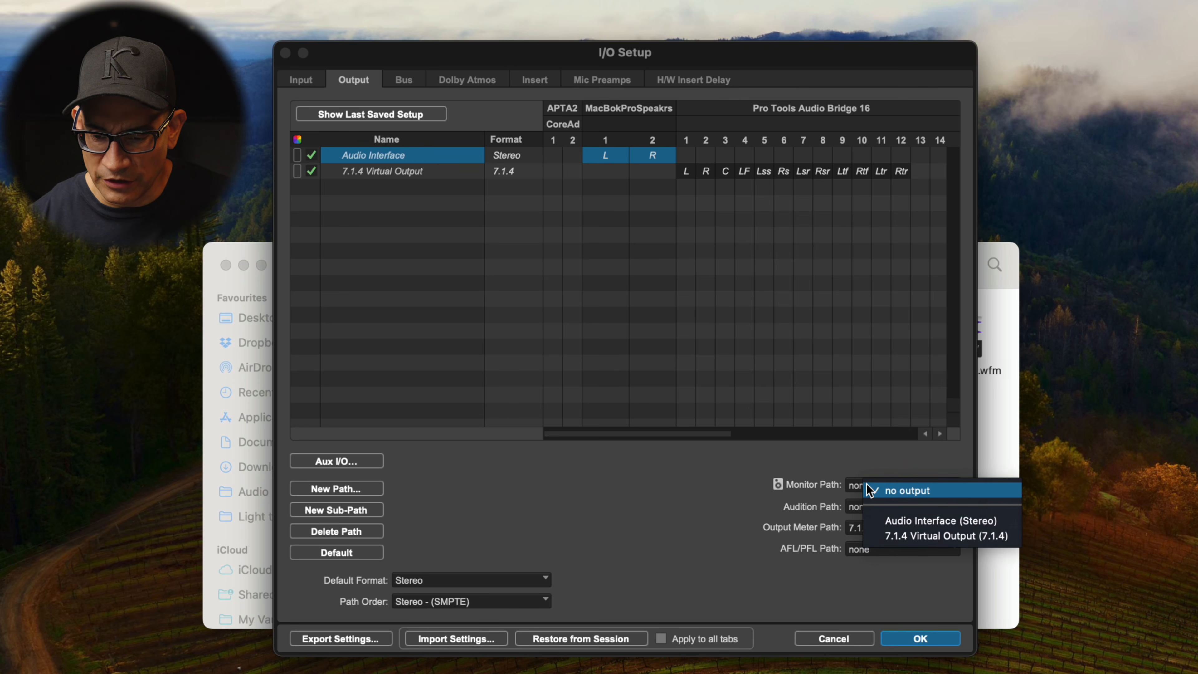
click(898, 537)
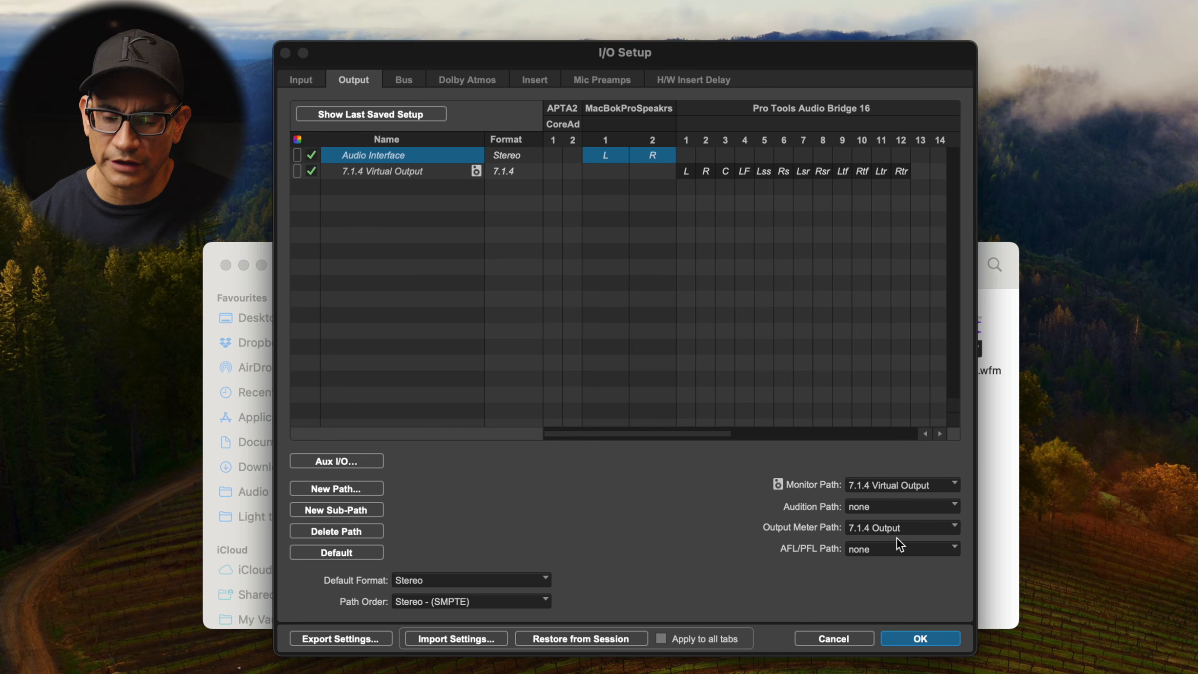
Check the Bus and Dolby Atmos settings and apply the I/O Setup changes
click(403, 79)
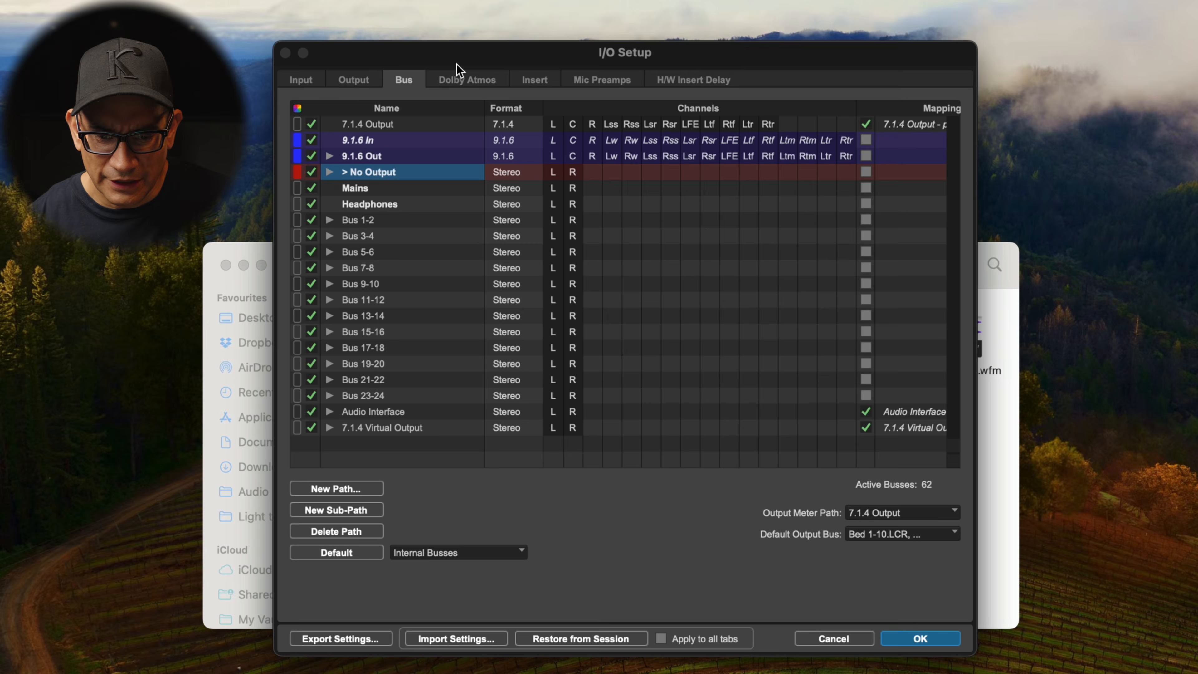
click(465, 79)
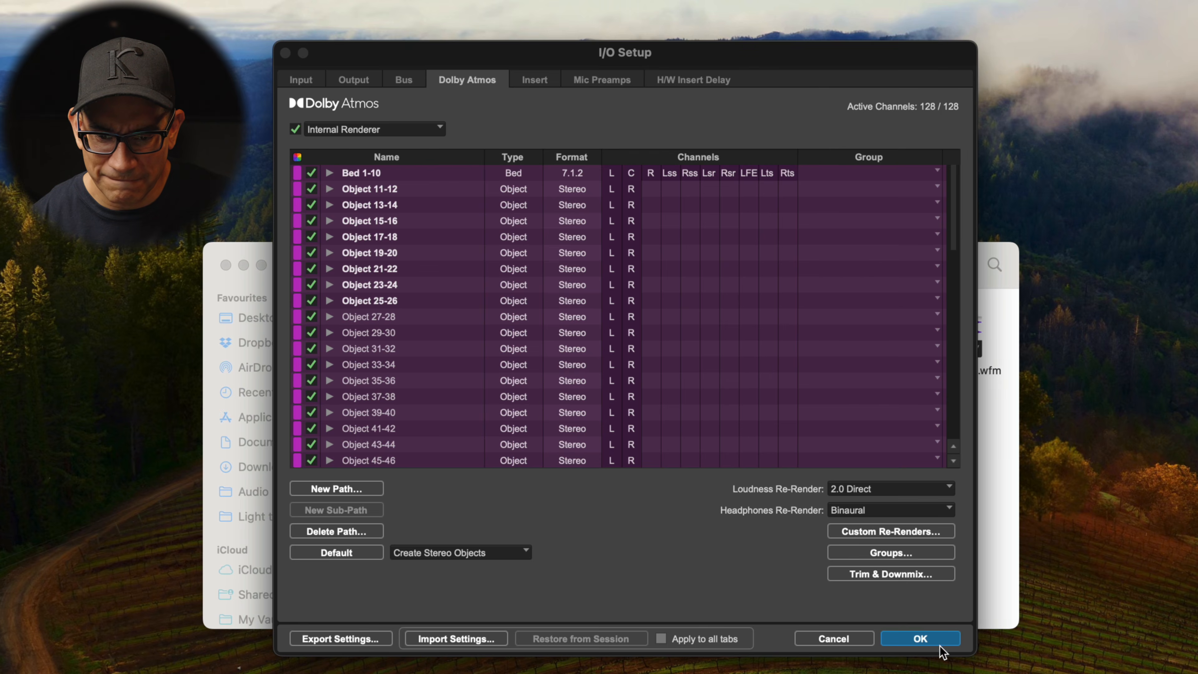
click(921, 639)
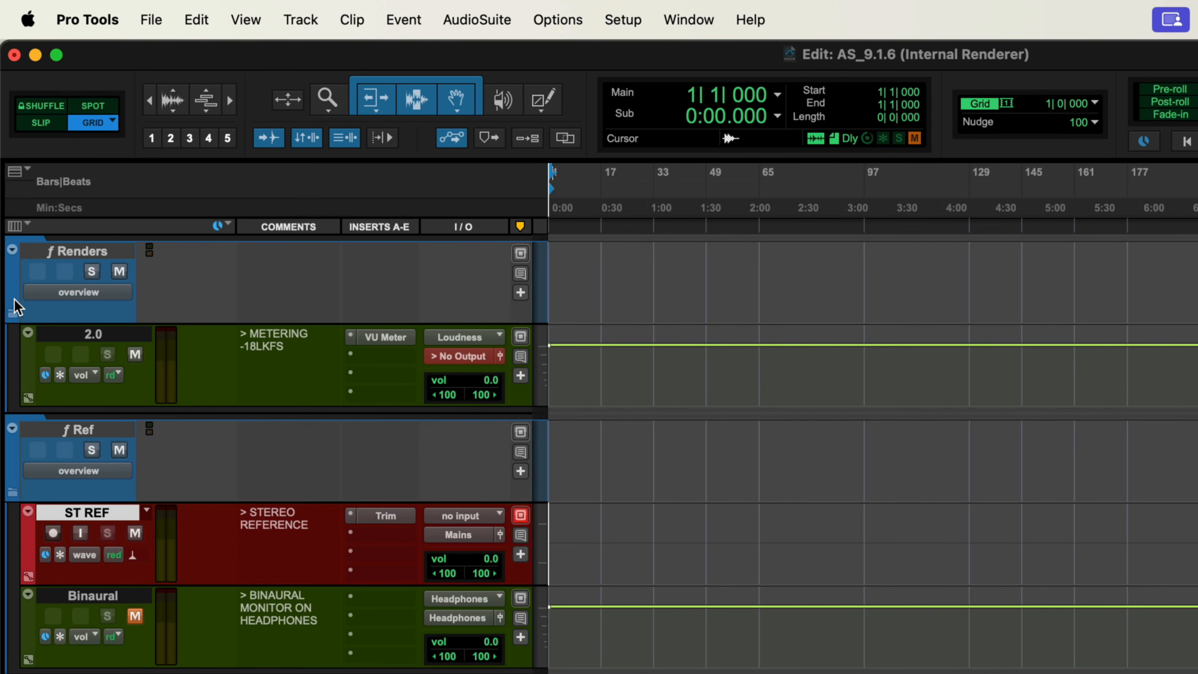
Expand the Renders folder and set the 2.0 track's input to the Loudness (2.0 direct) re-render
click(13, 312)
click(13, 312)
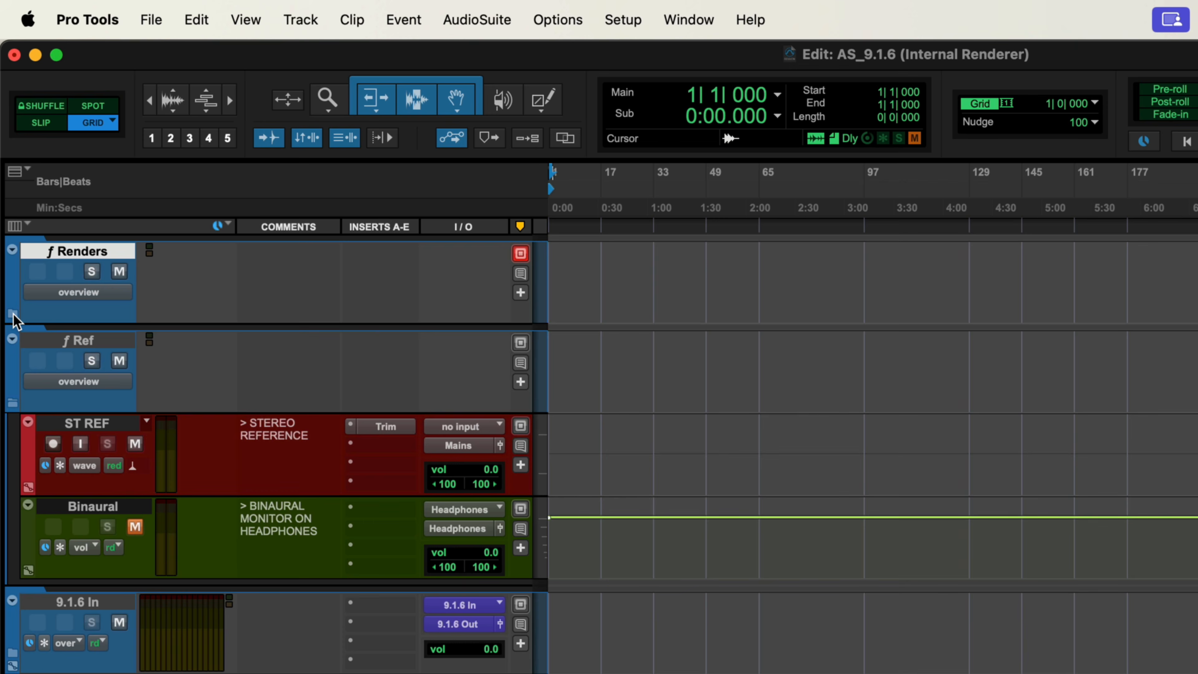
click(13, 314)
click(76, 334)
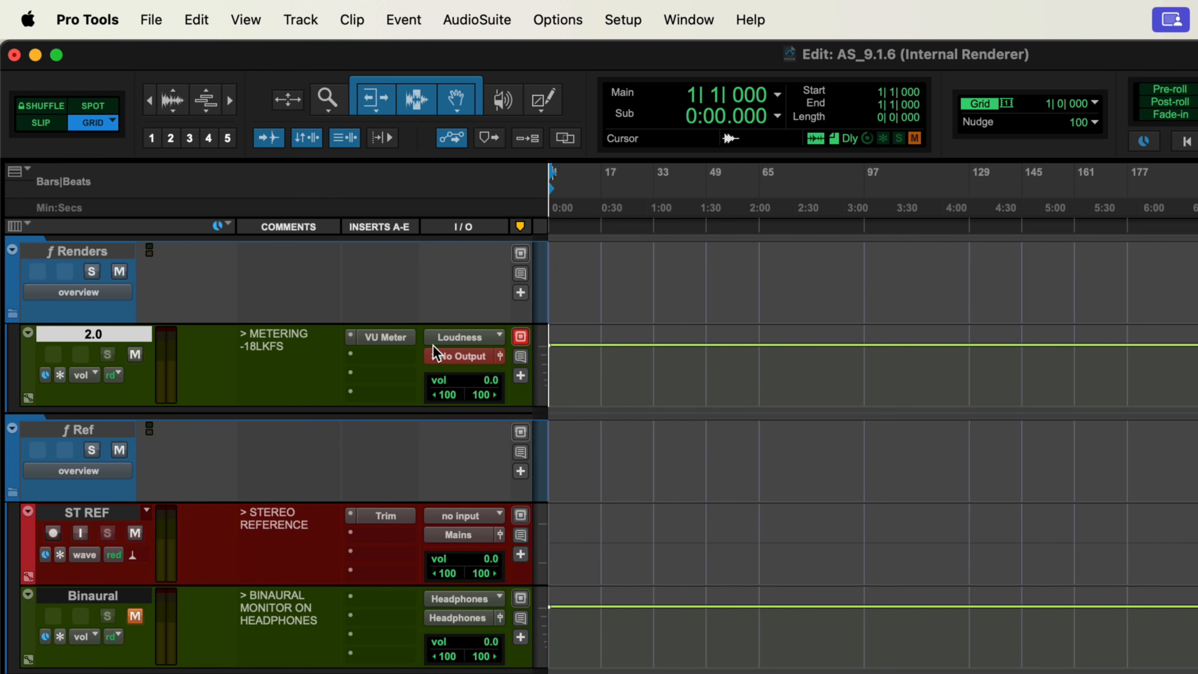
click(461, 340)
mouse_move(493, 448)
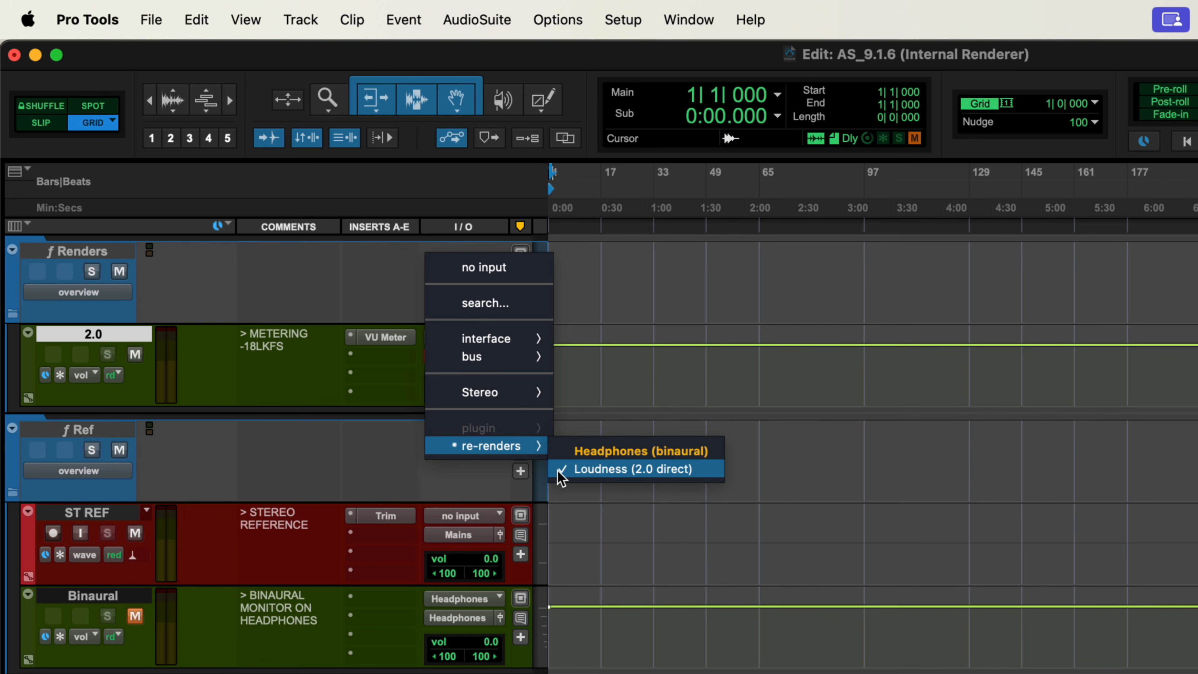
click(500, 496)
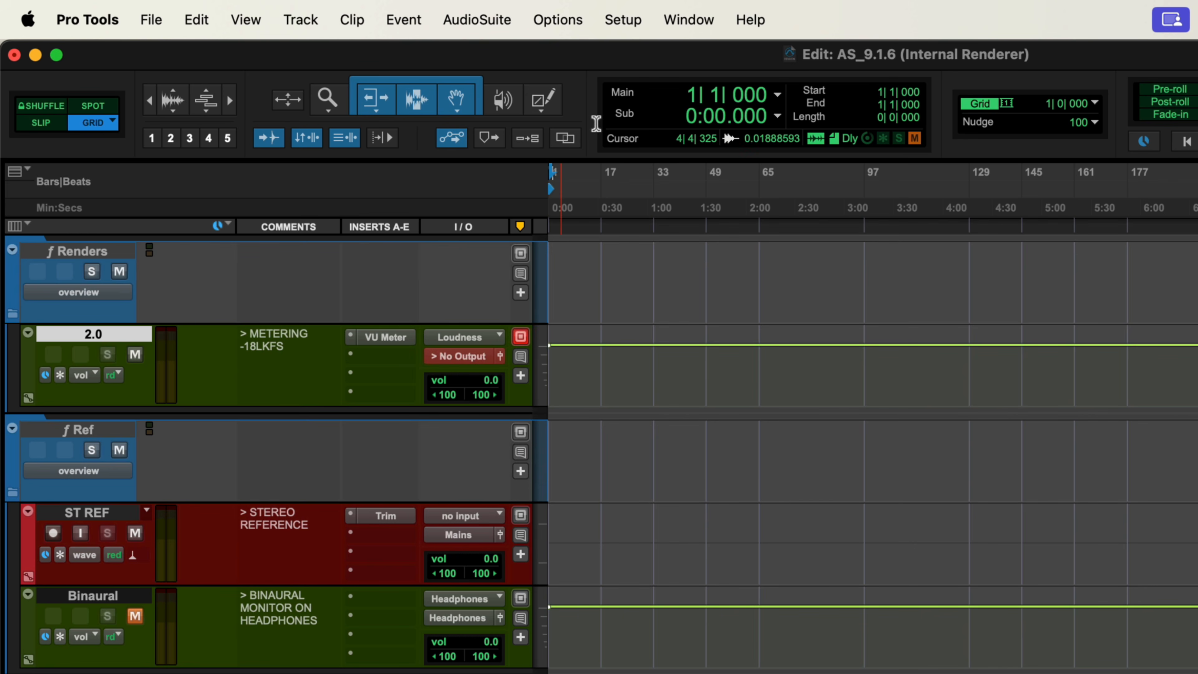
Inspect the Setup menu and the 2.0 track's output routing options
click(623, 20)
click(618, 158)
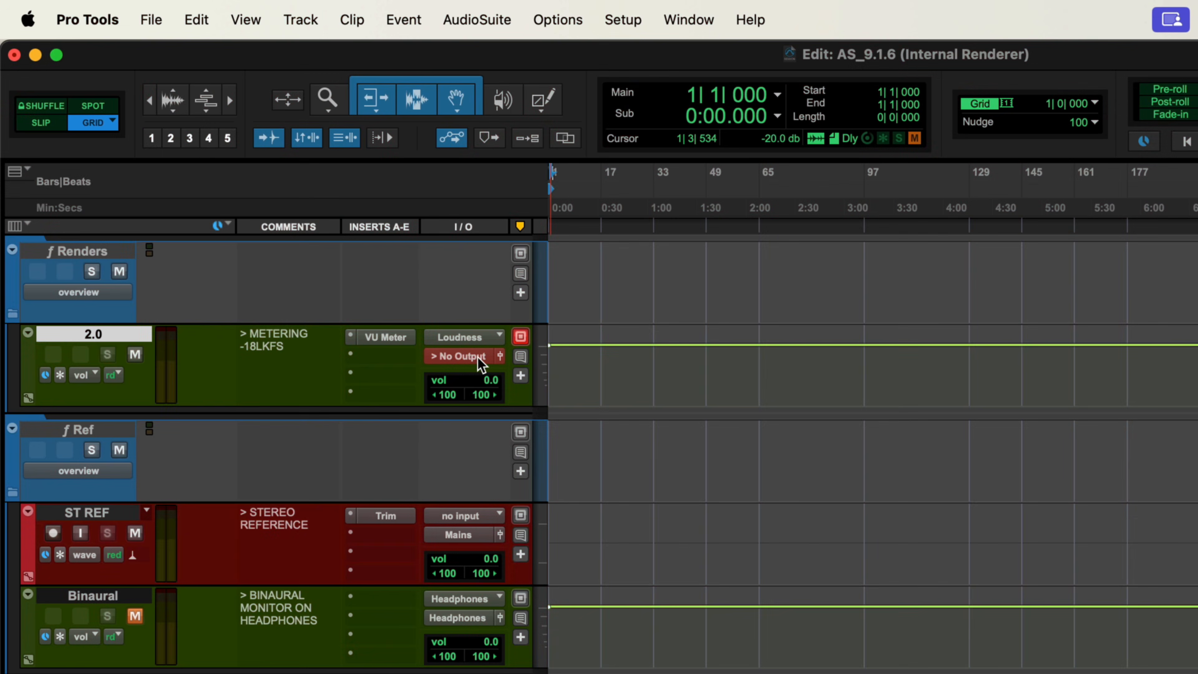
click(479, 357)
mouse_move(479, 378)
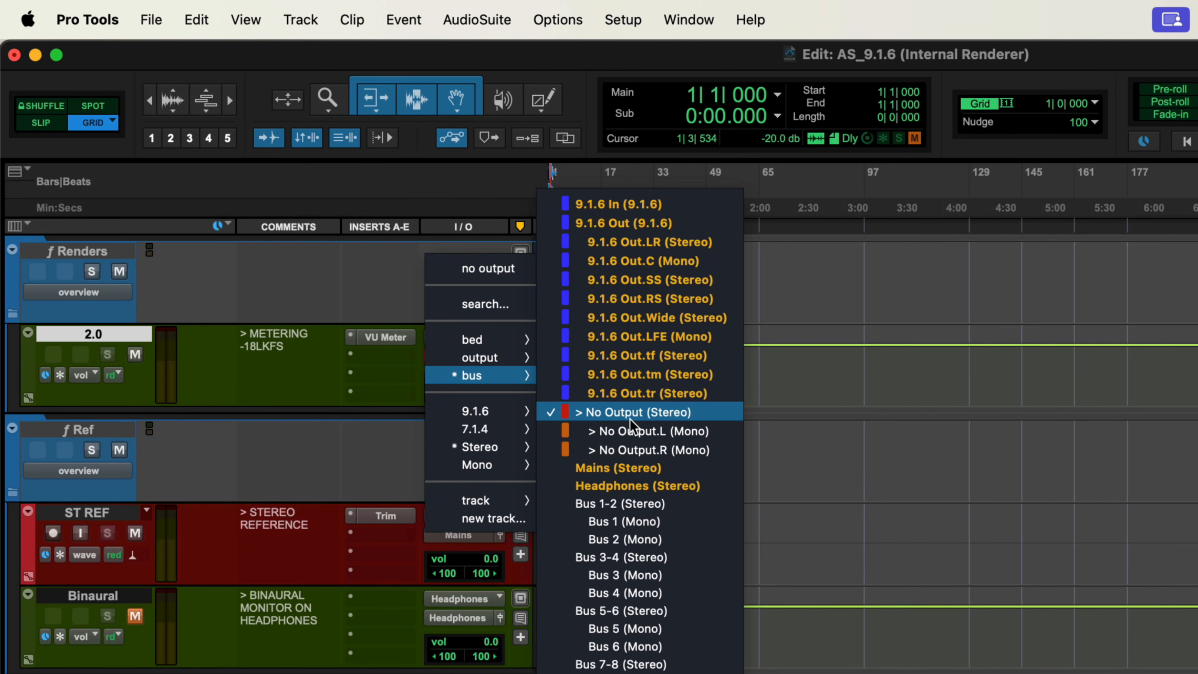
click(375, 406)
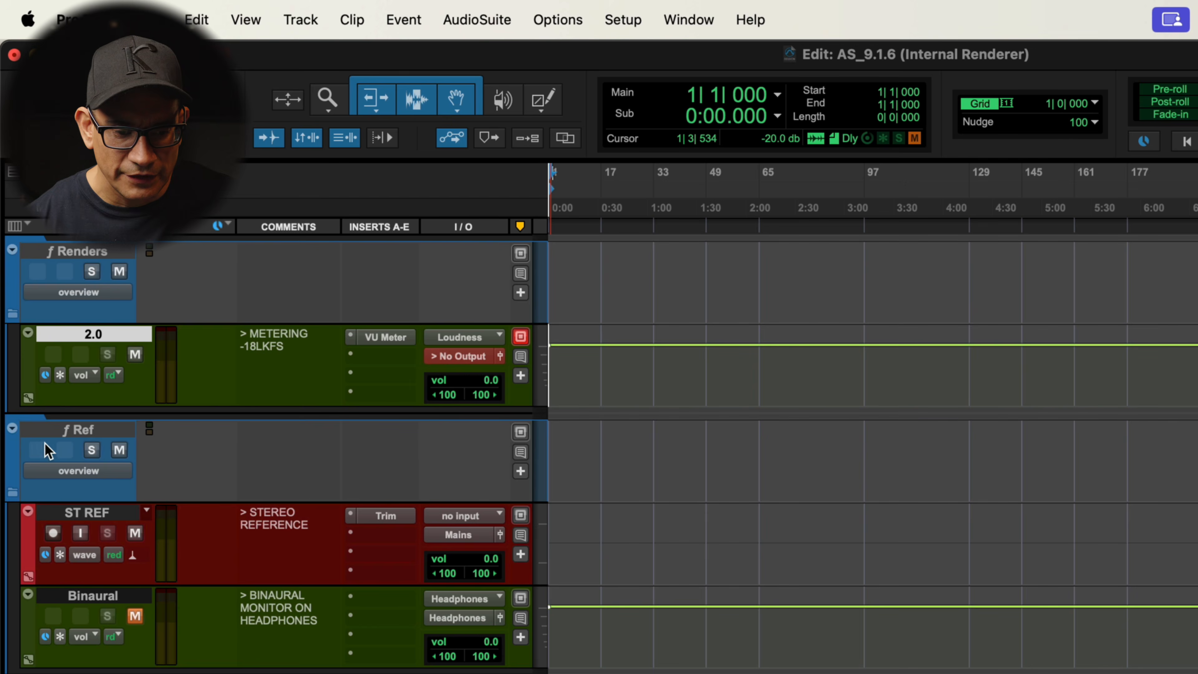
Select the reference tracks and view the Trim plug-in on the ST REF track
click(77, 441)
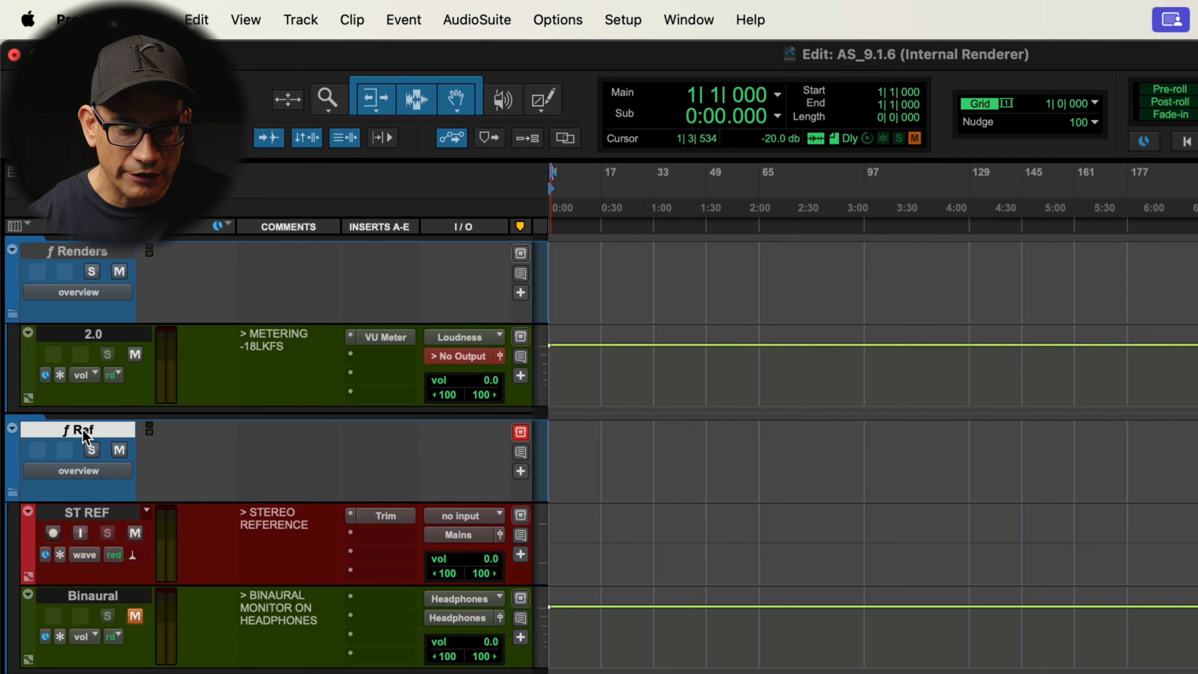
click(90, 513)
click(112, 596)
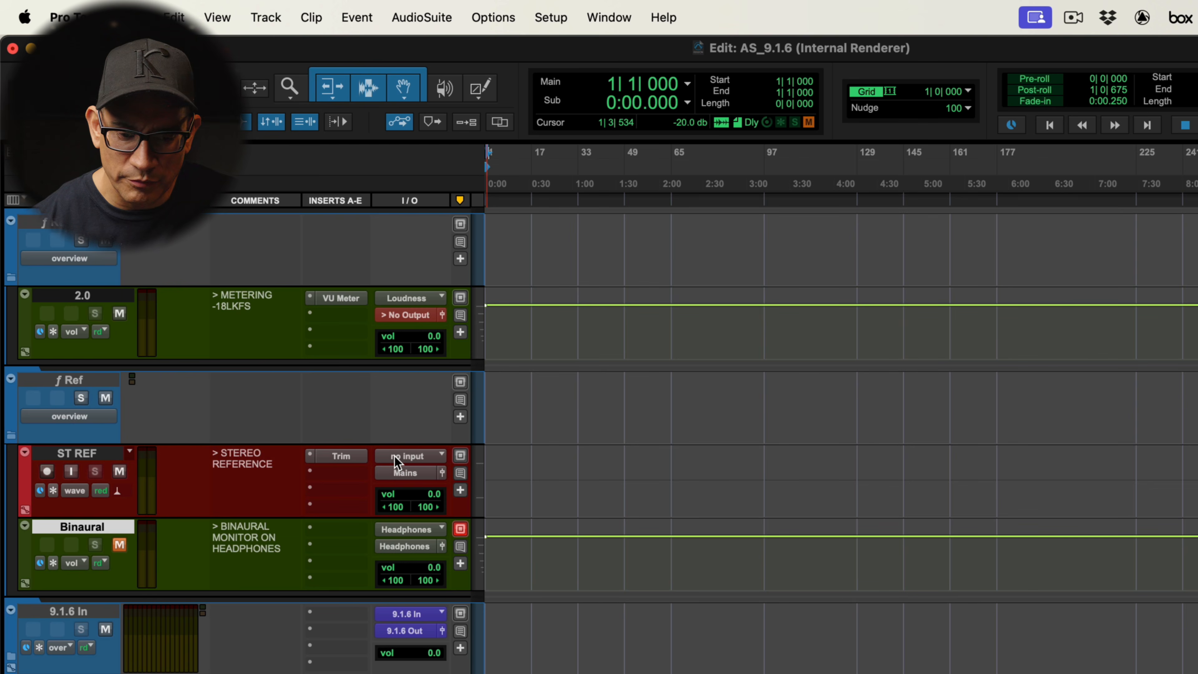
click(342, 455)
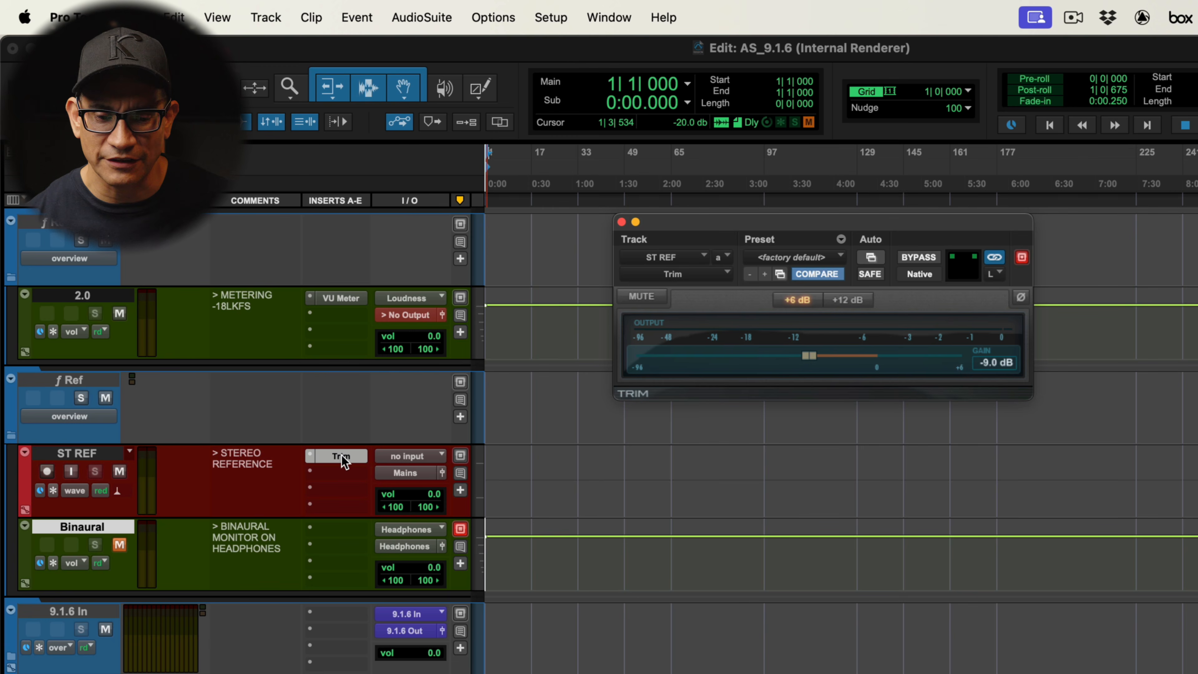
click(342, 455)
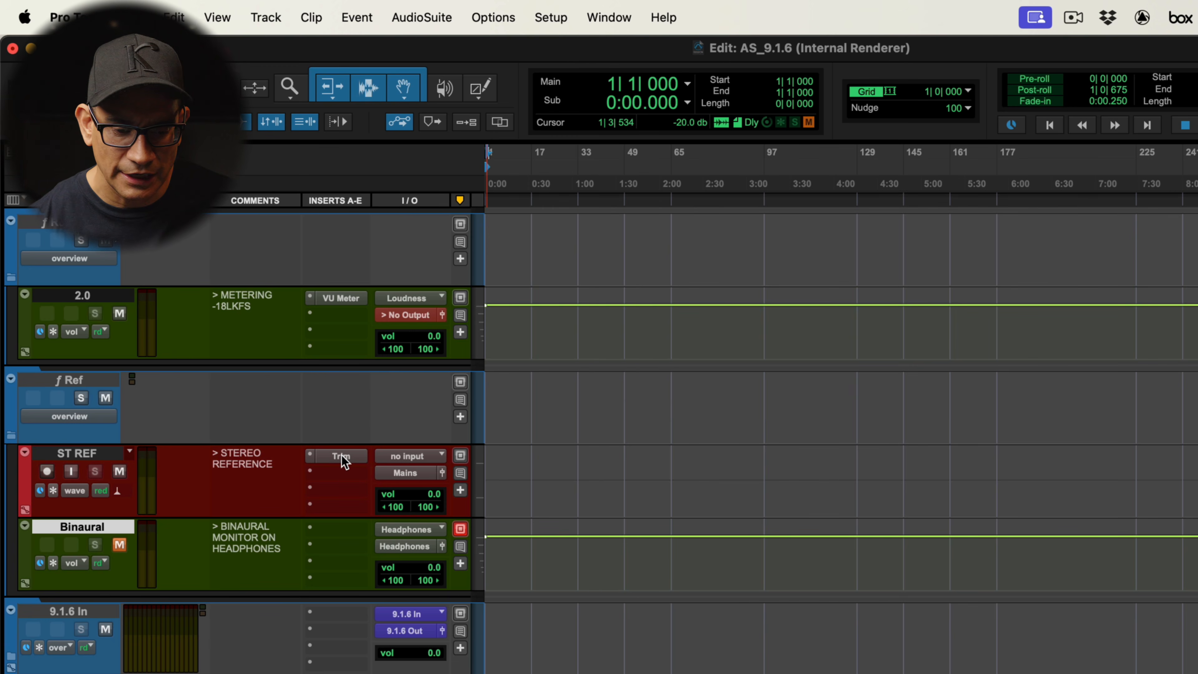
Inspect the input routing options on the Binaural track
click(410, 532)
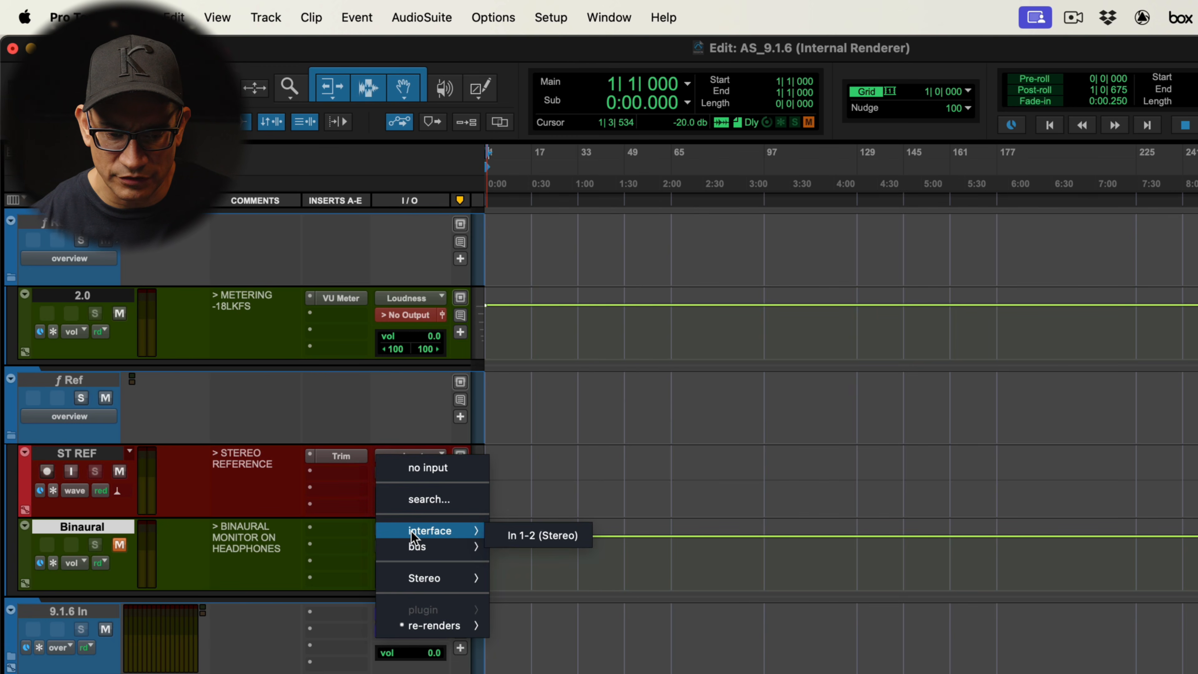
mouse_move(433, 640)
click(446, 575)
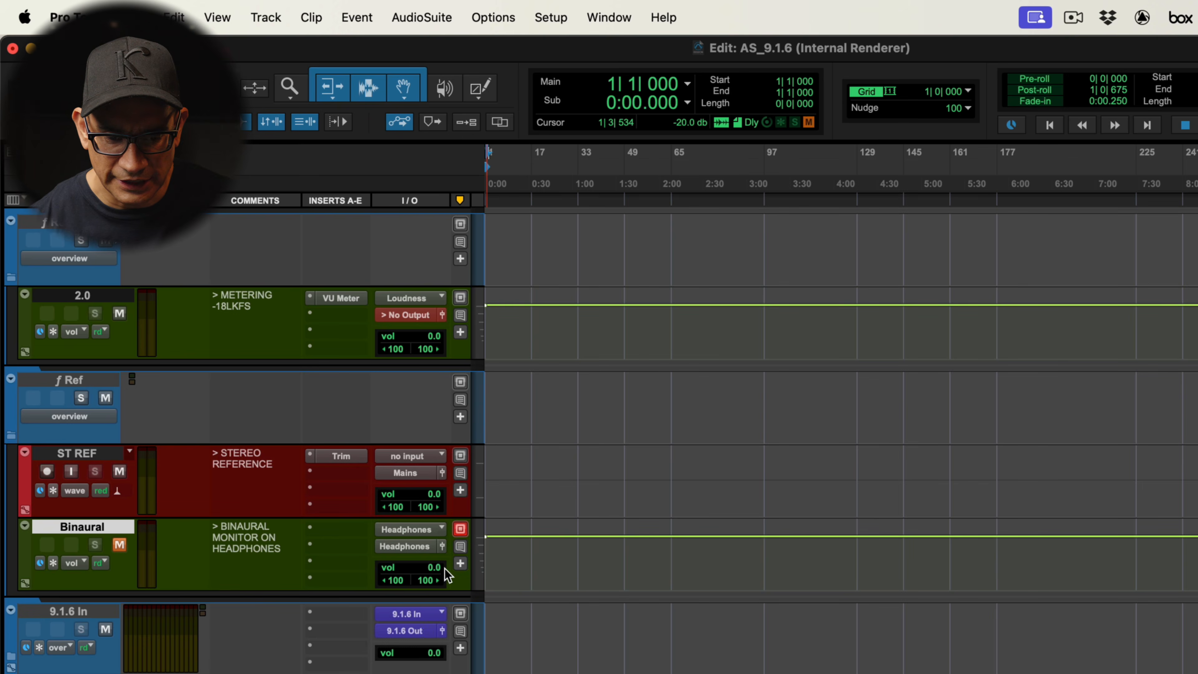
Switch the Binaural track's output to Audio Interface, then set it back to the Headphones bus
click(426, 549)
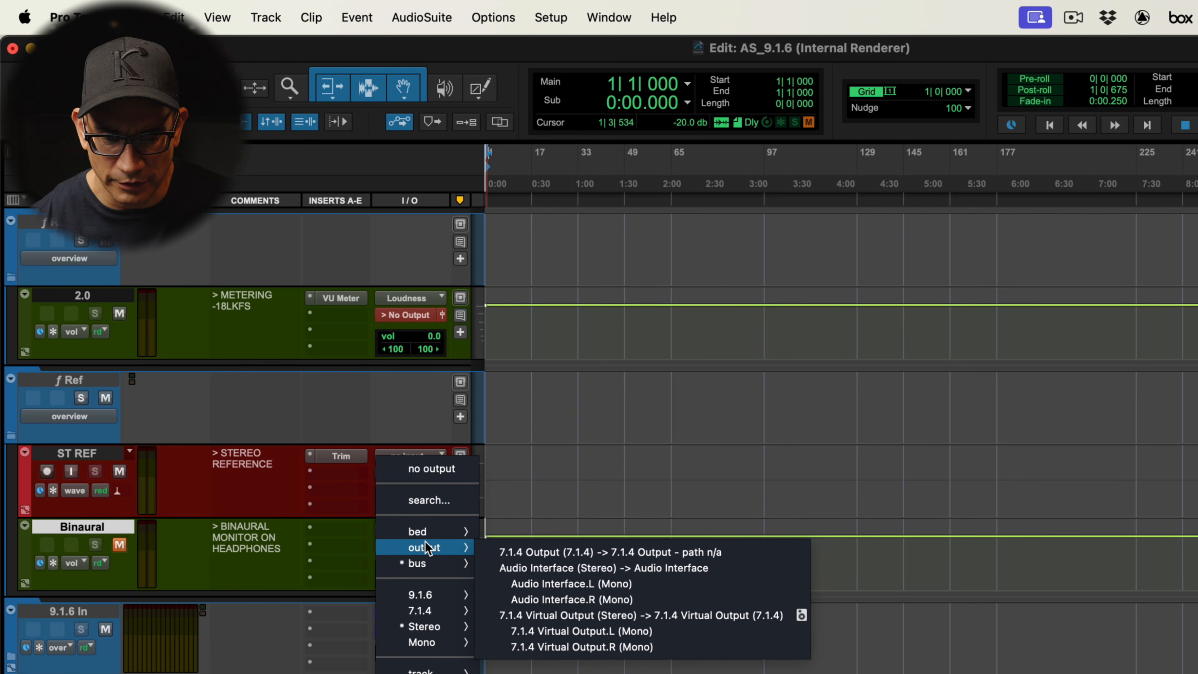
mouse_move(437, 495)
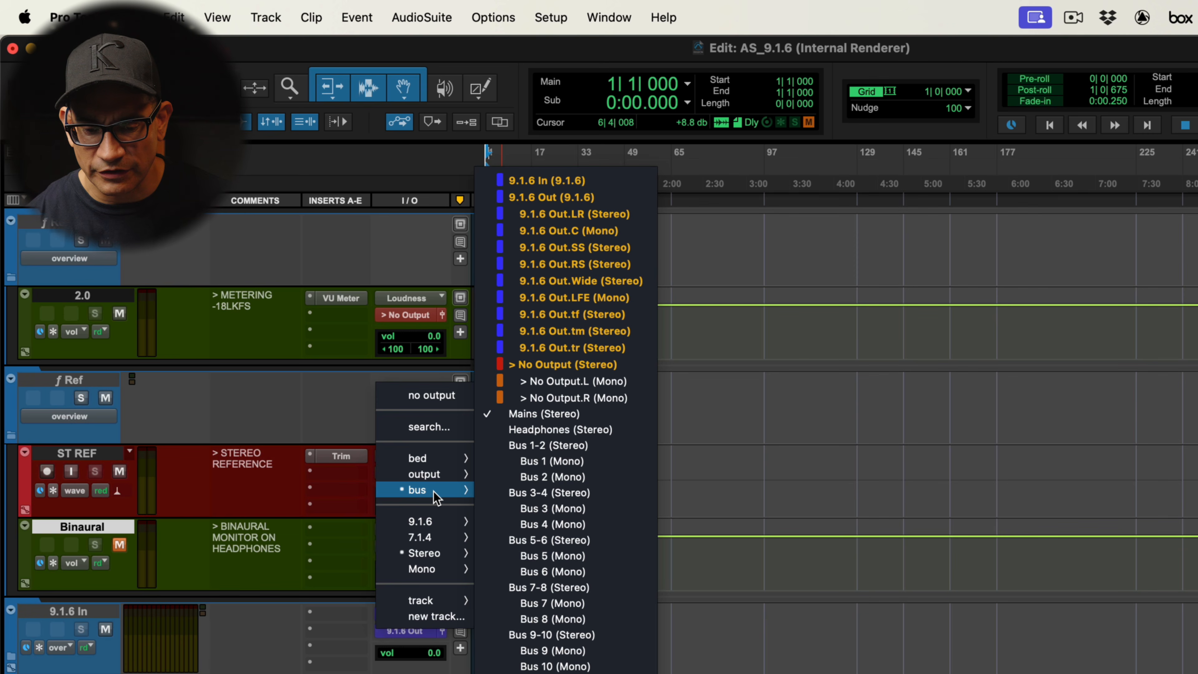
click(348, 505)
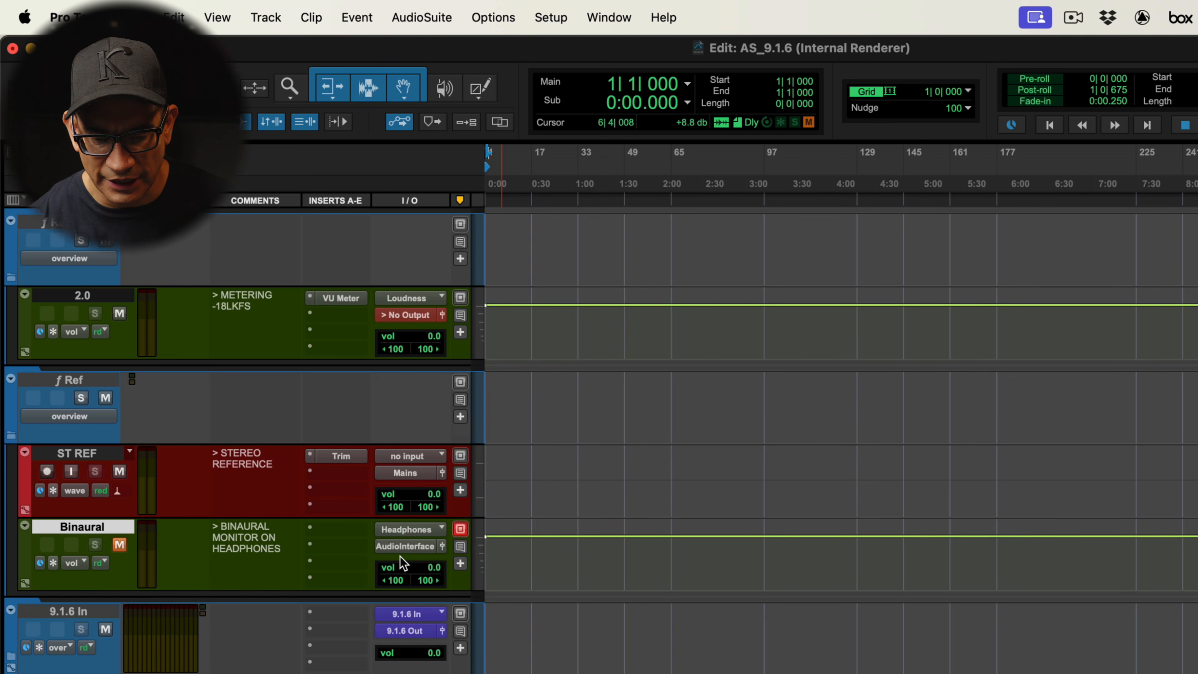
click(404, 548)
mouse_move(418, 563)
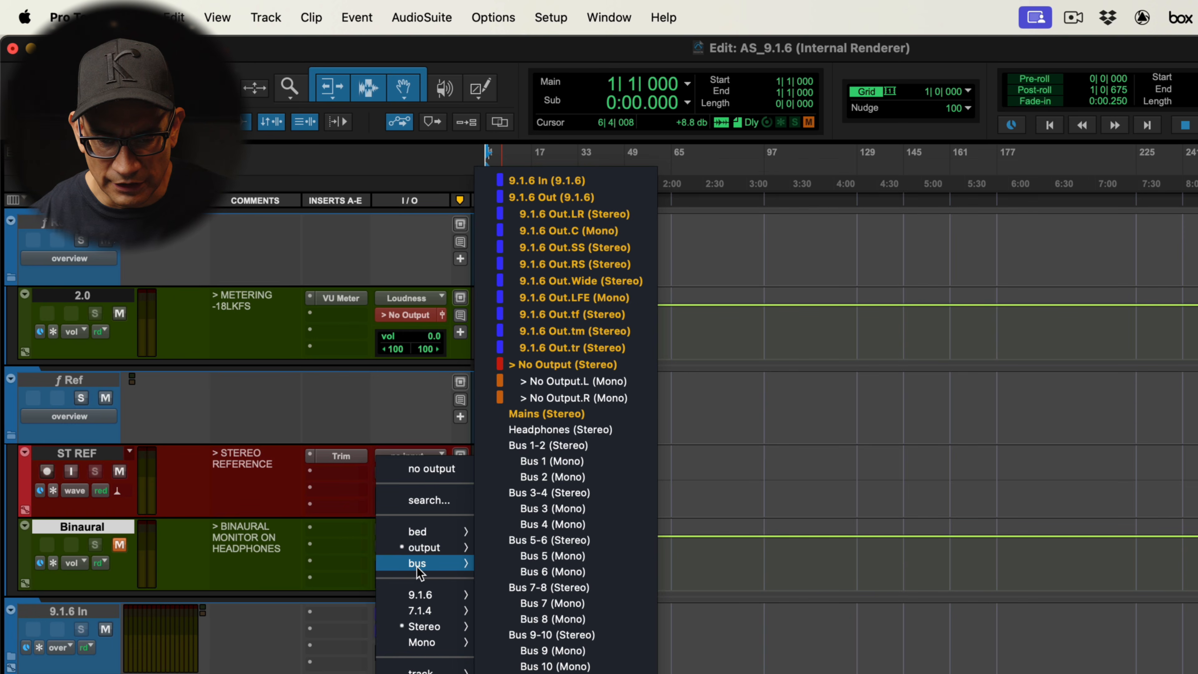
click(571, 438)
In I/O Setup's Bus page, map the Mains and Headphones busses to the Audio Interface output
click(551, 17)
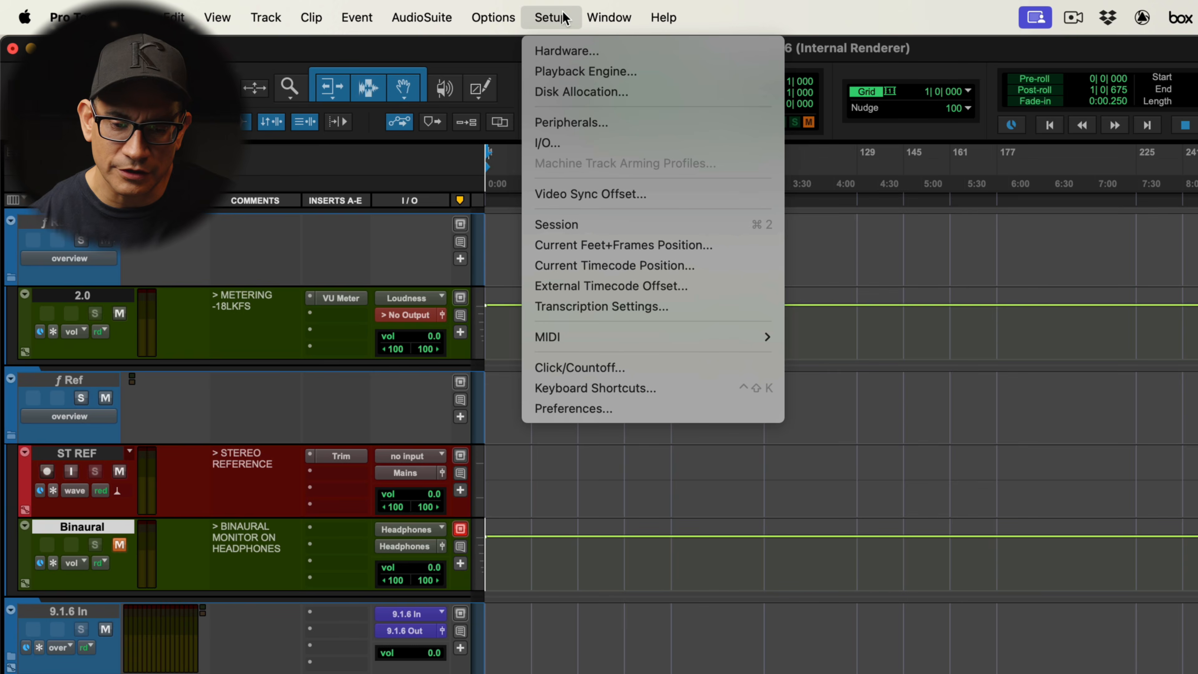
click(549, 139)
click(538, 310)
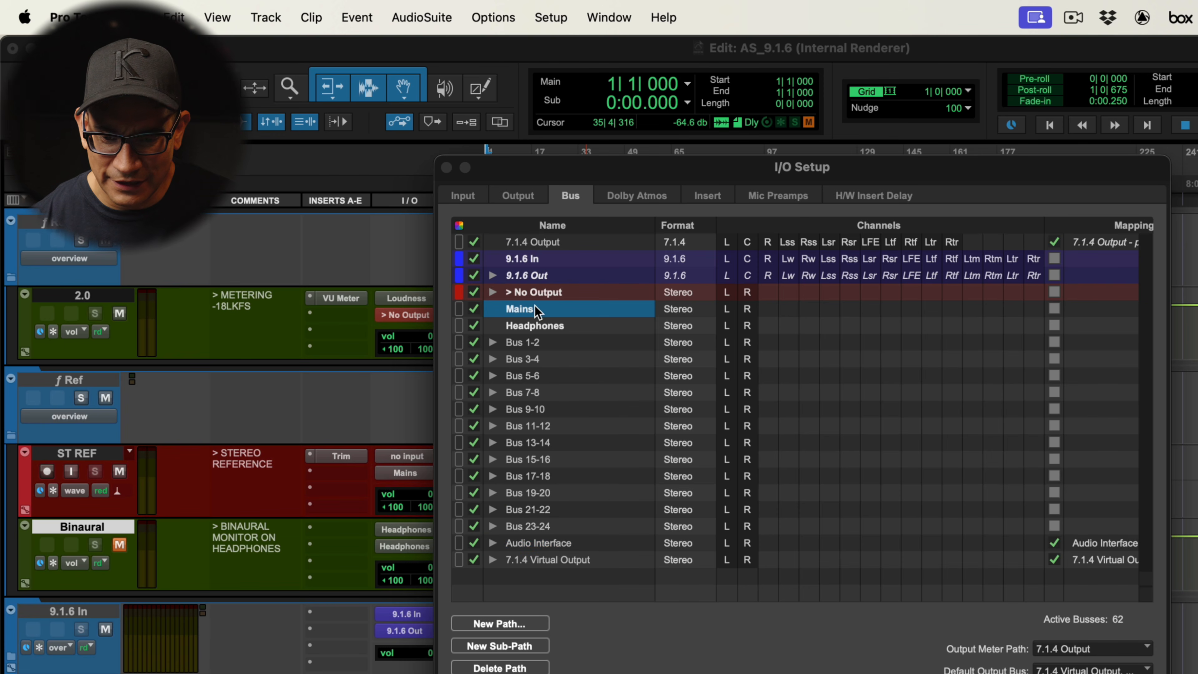
click(1055, 310)
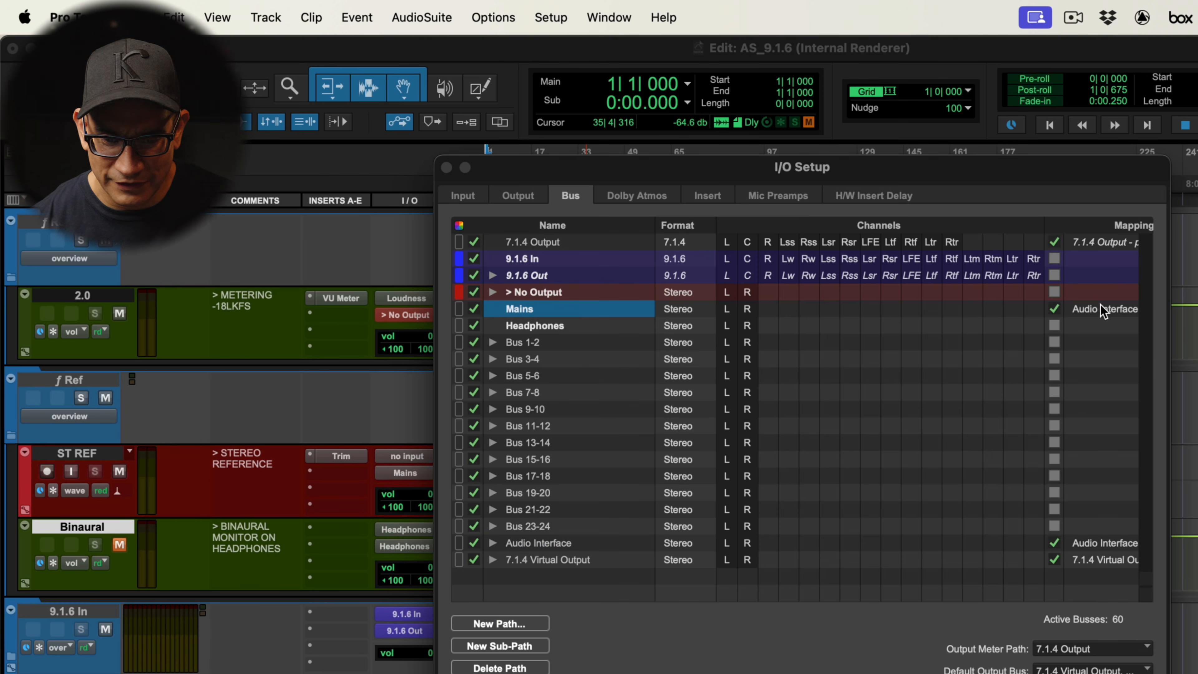
click(590, 327)
click(1055, 326)
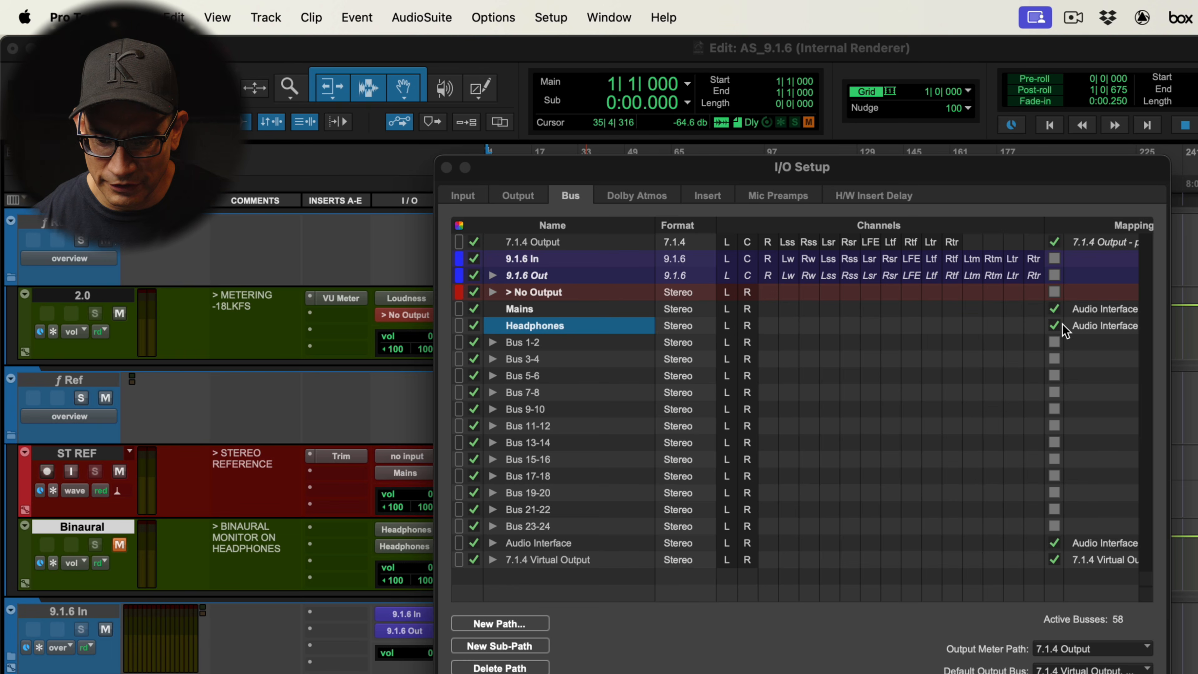
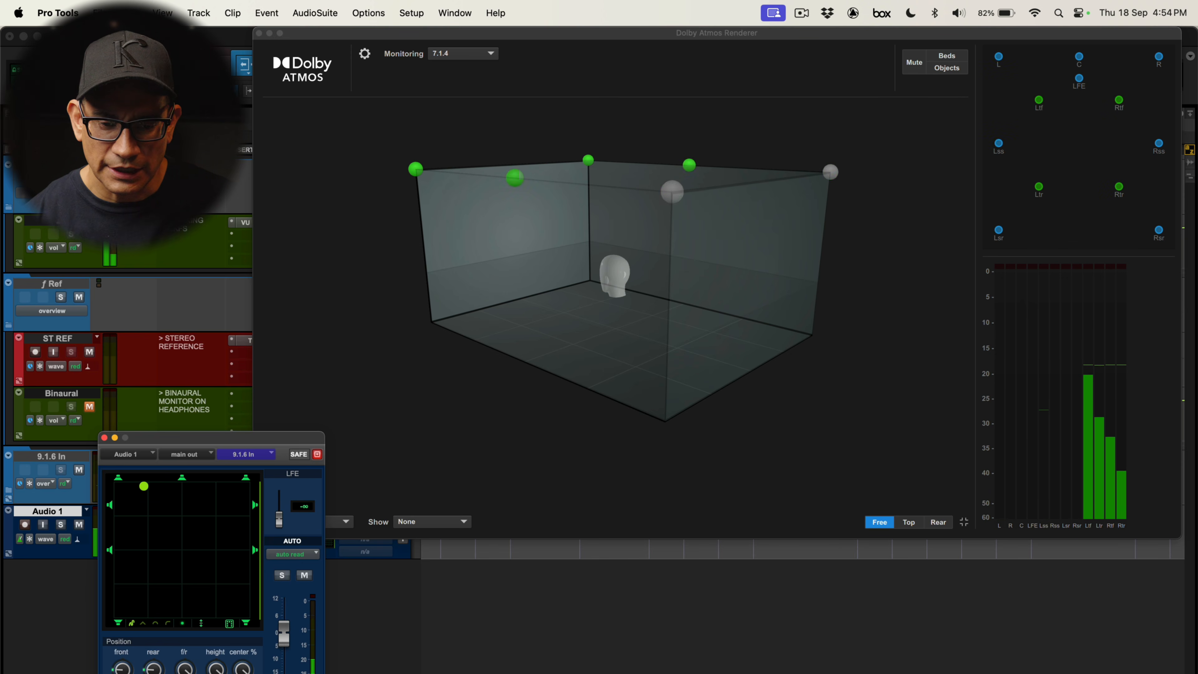
Examine the Dolby Atmos Renderer's 7.1.4 monitoring view and its objects and beds display
click(441, 93)
click(491, 54)
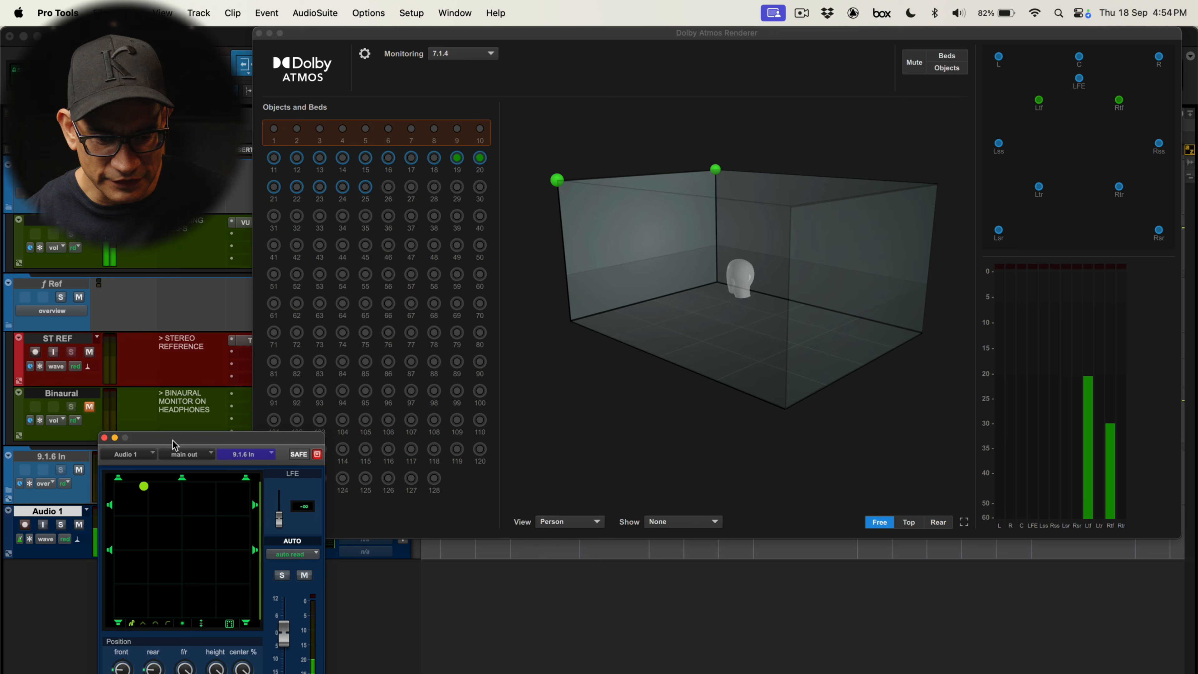
drag(175, 444, 165, 572)
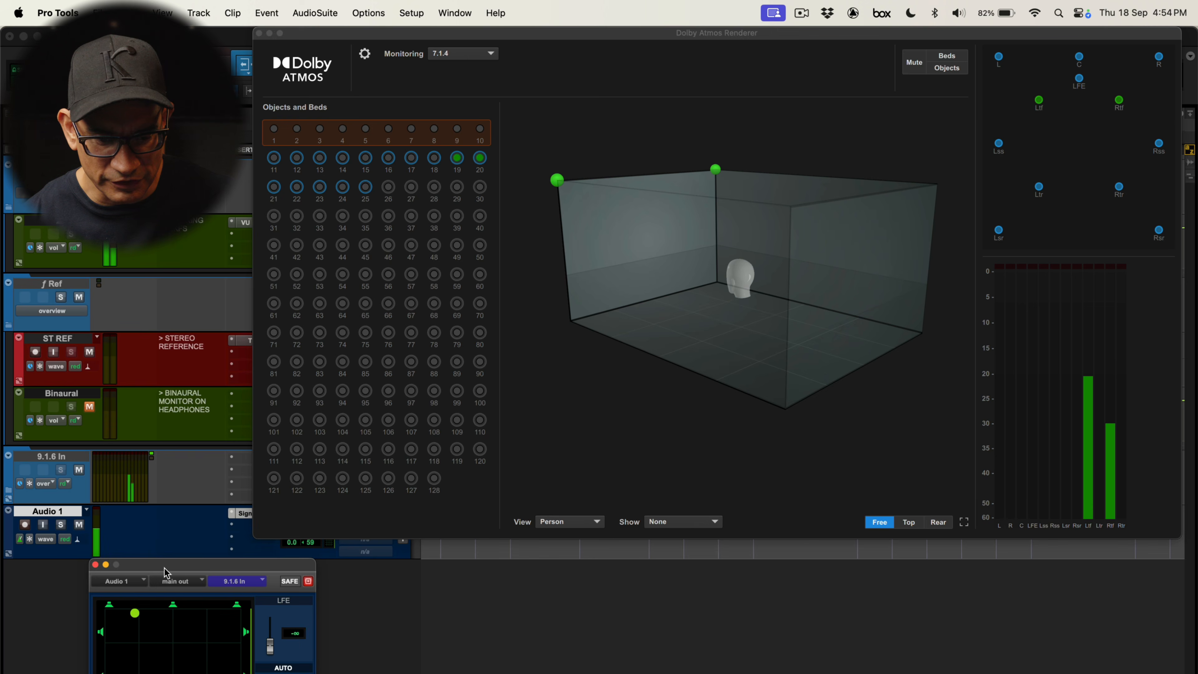
Switch the Audio 1 Signal Generator to white noise and raise the panner's LFE level to about -16 dB
click(244, 513)
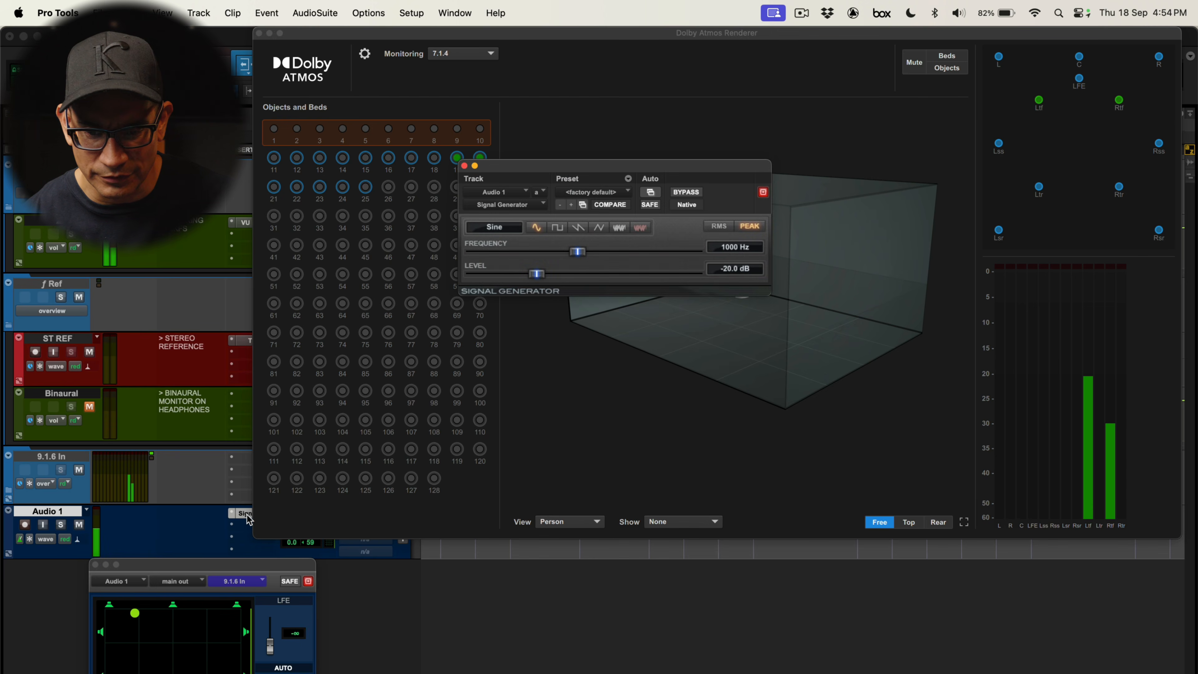
click(615, 230)
drag(590, 166, 152, 174)
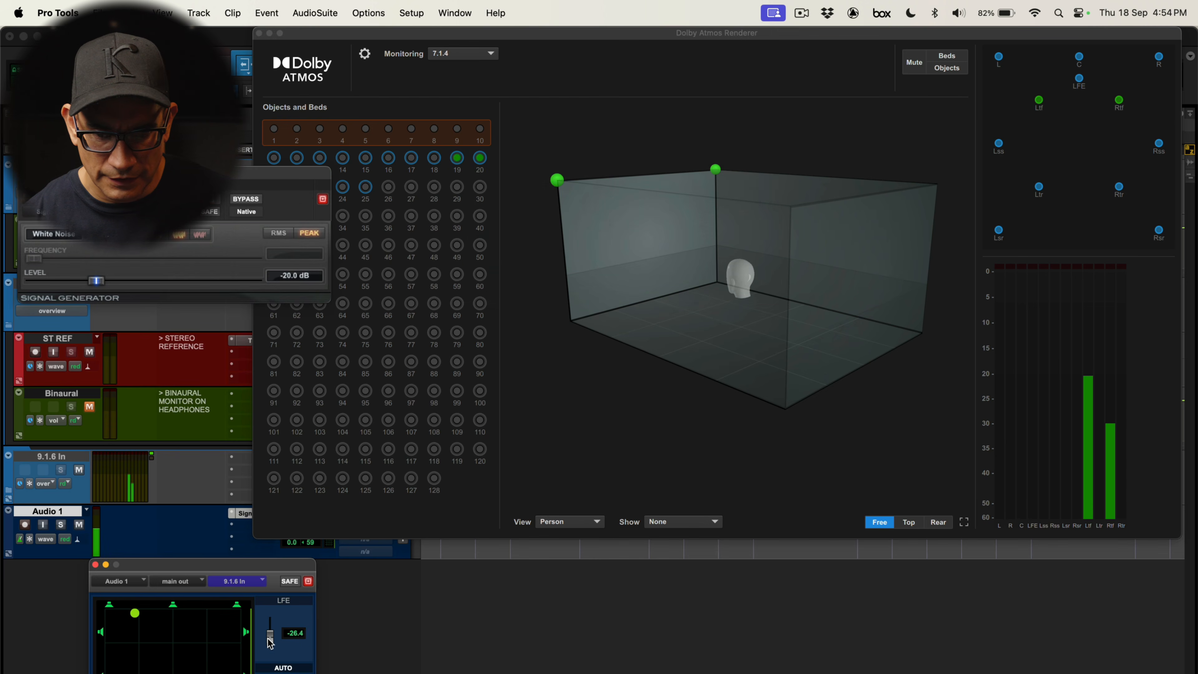
drag(270, 648, 270, 639)
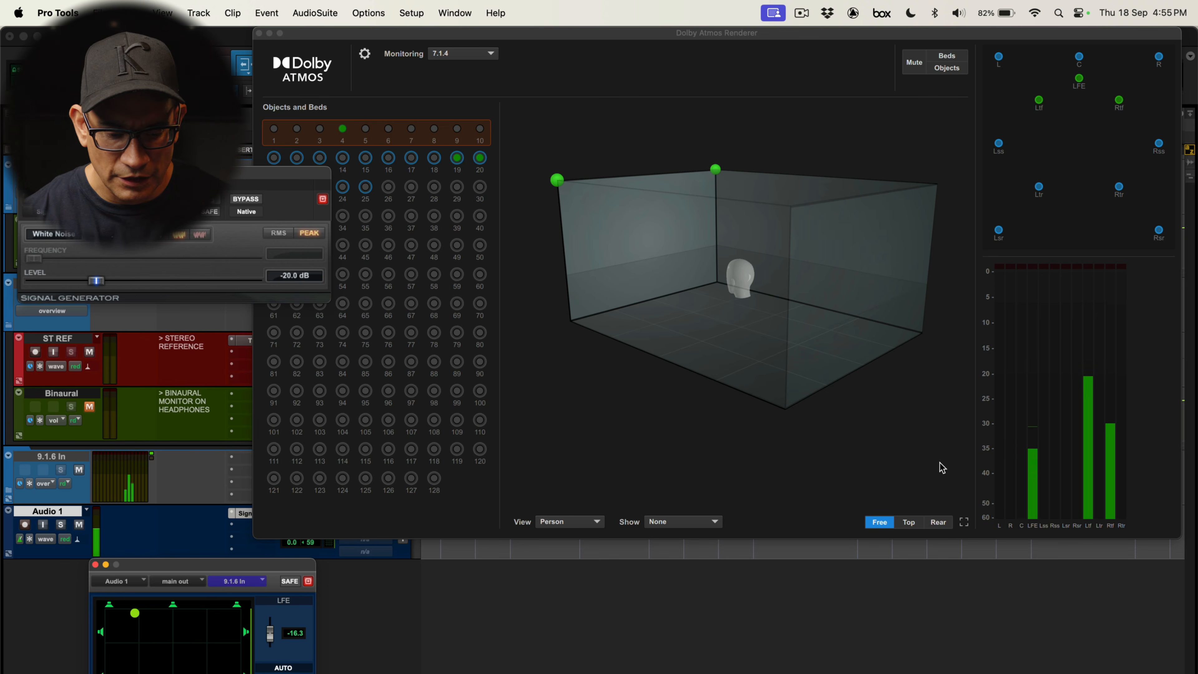
Close the floating windows and delete the Audio 1 test track
key(ctrl+alt+super+w)
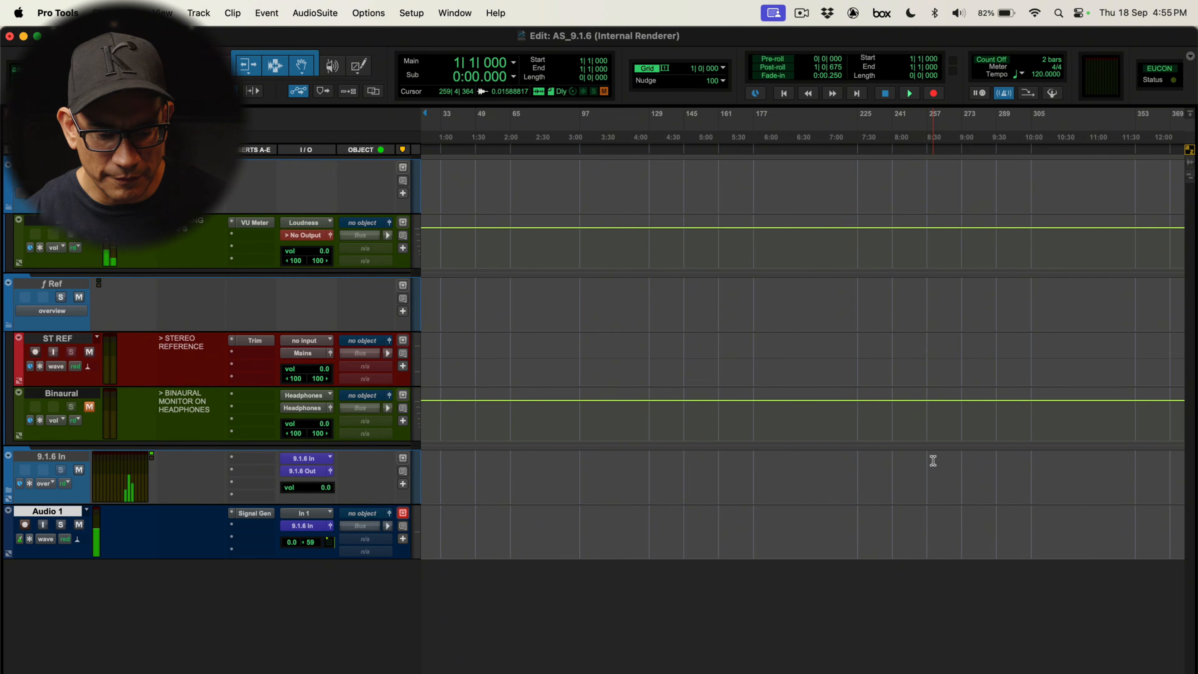
right_click(66, 512)
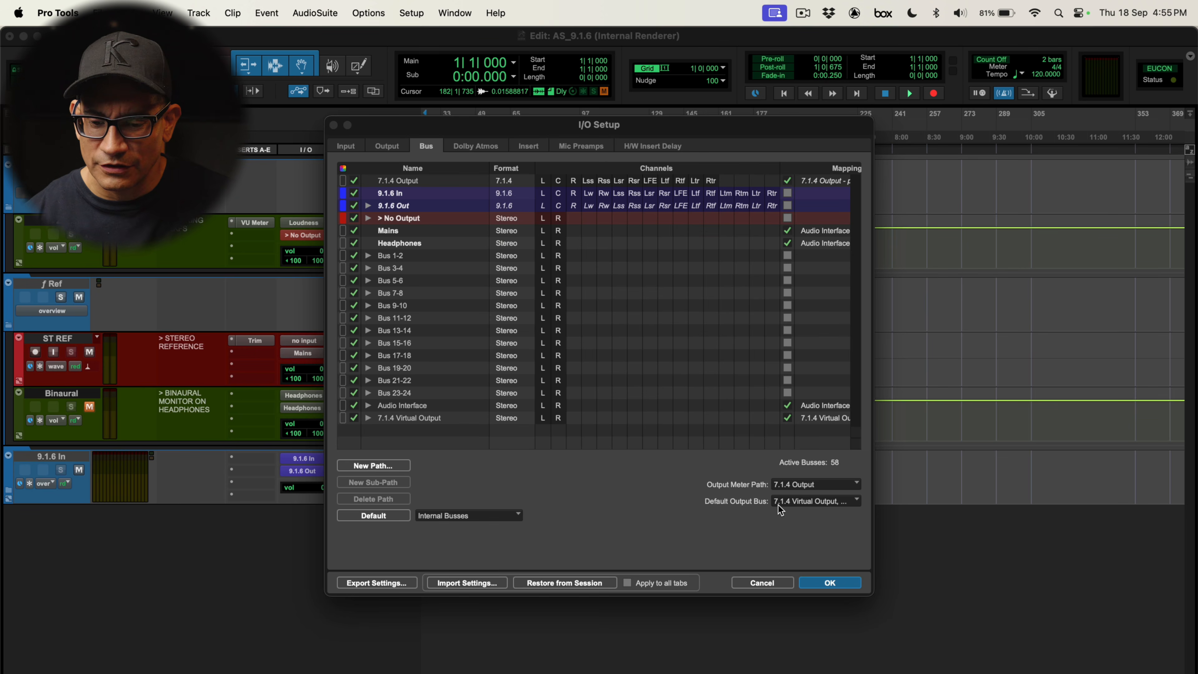
In I/O Setup's Bus page, set the mono default output bus to 9.1.6 In
click(811, 503)
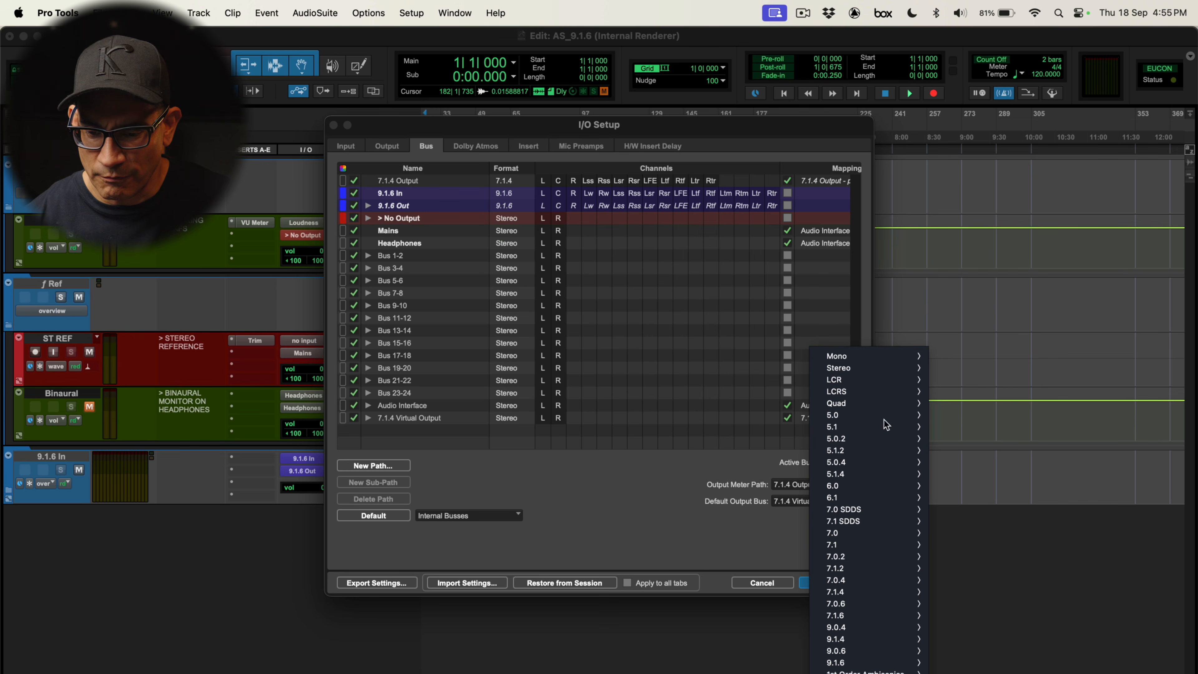
mouse_move(871, 358)
mouse_move(960, 391)
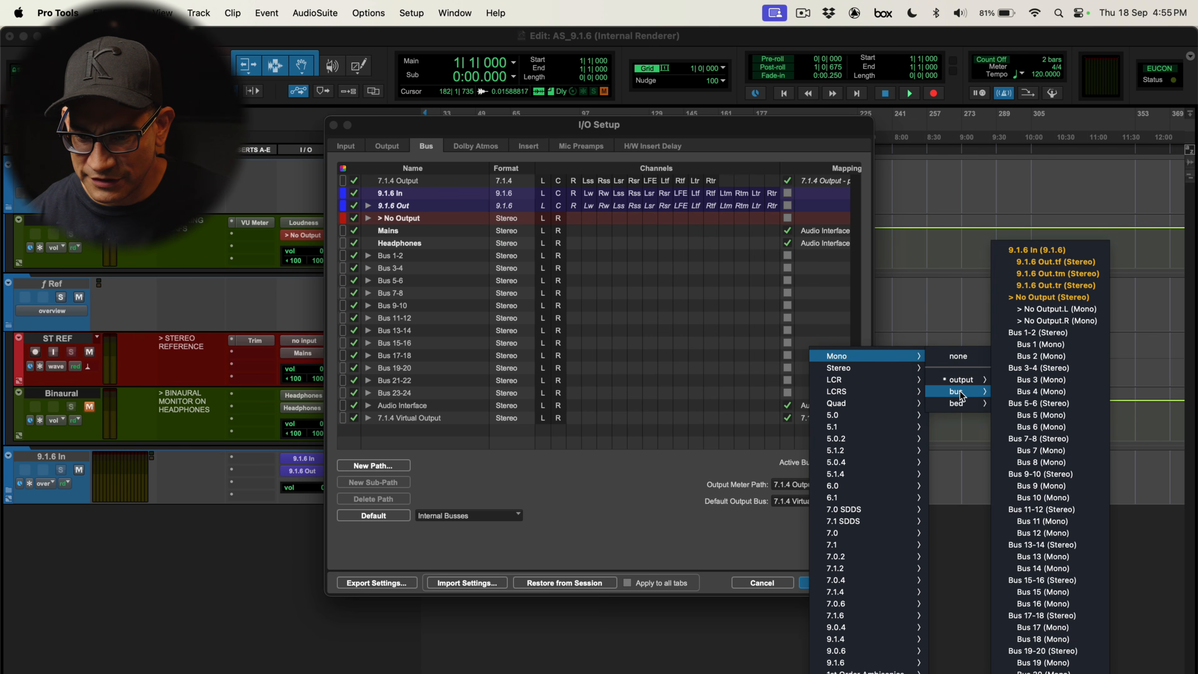
click(1043, 250)
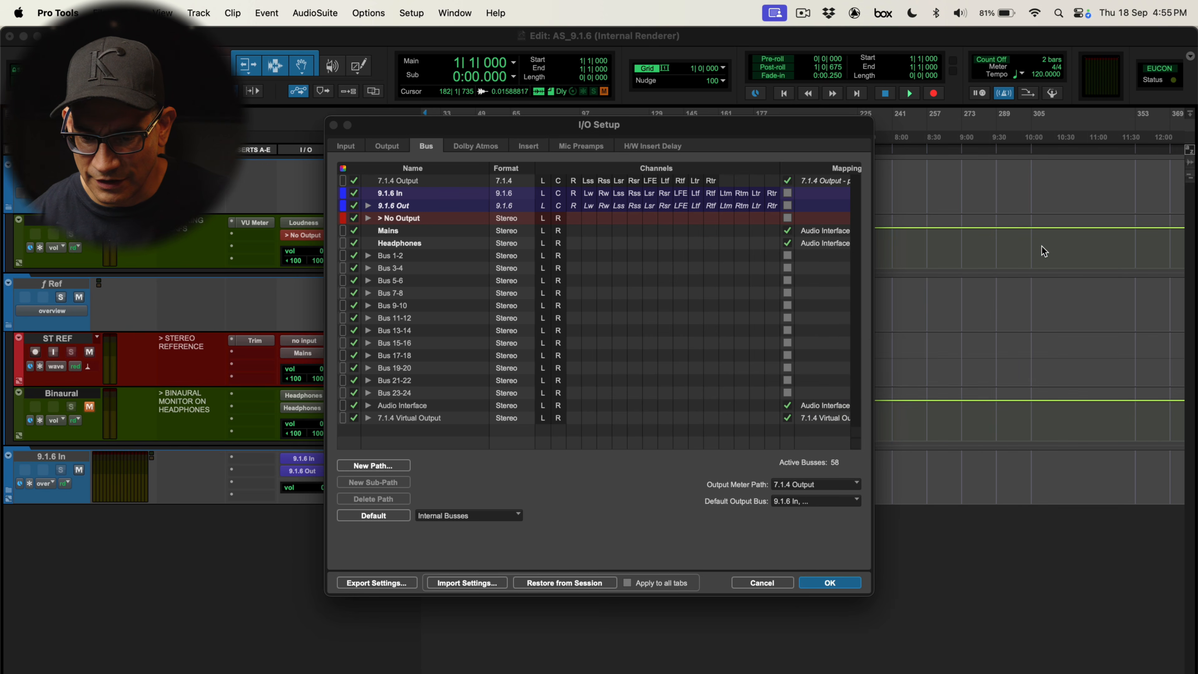
Set the stereo default output bus to 9.1.6 In and confirm I/O Setup
click(822, 503)
mouse_move(881, 370)
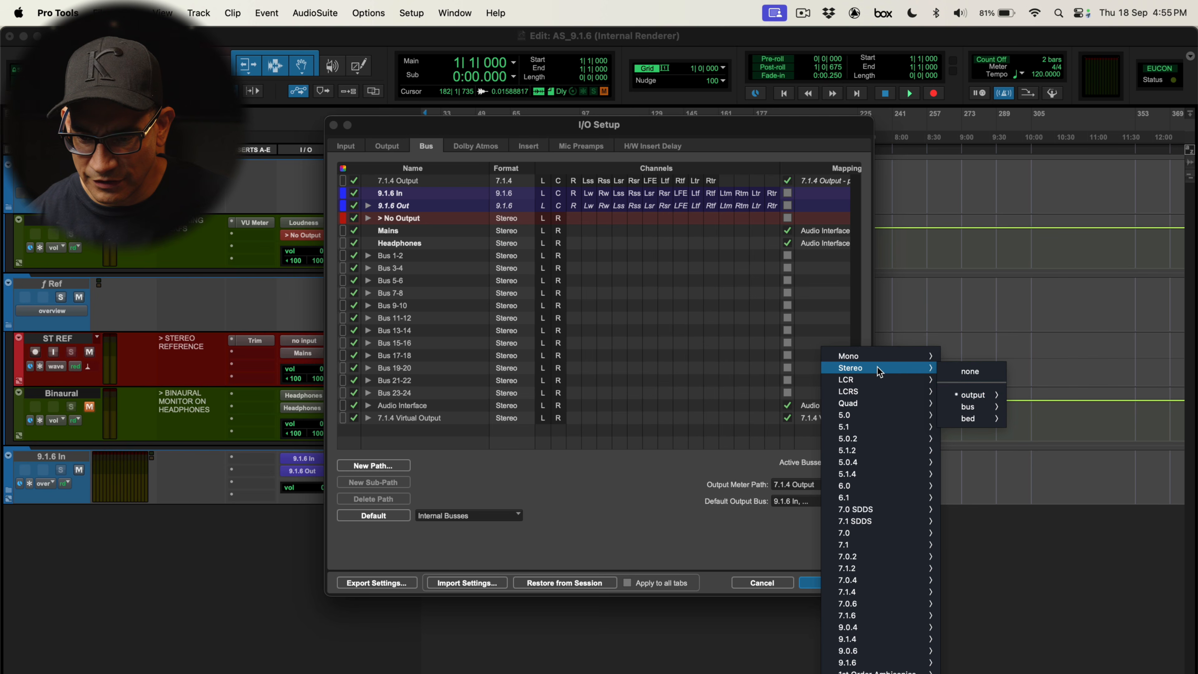
mouse_move(970, 407)
click(1056, 251)
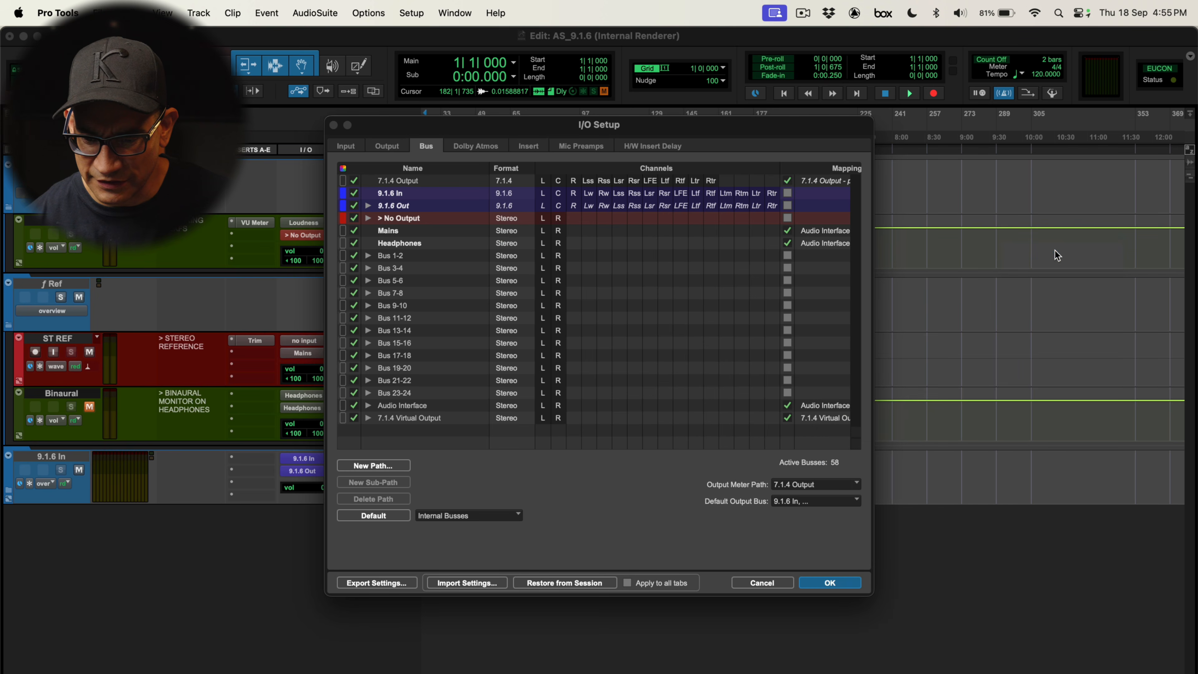
click(832, 583)
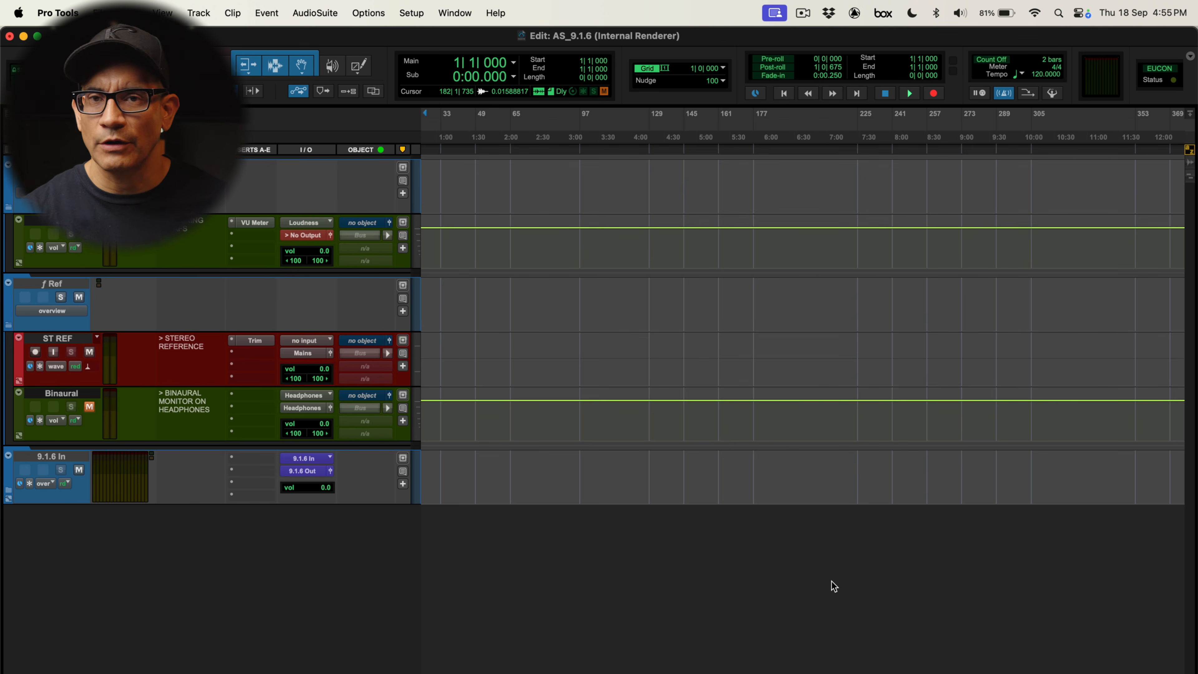
Add a new mono audio track to check its default output, then delete it
key(super+shift+n)
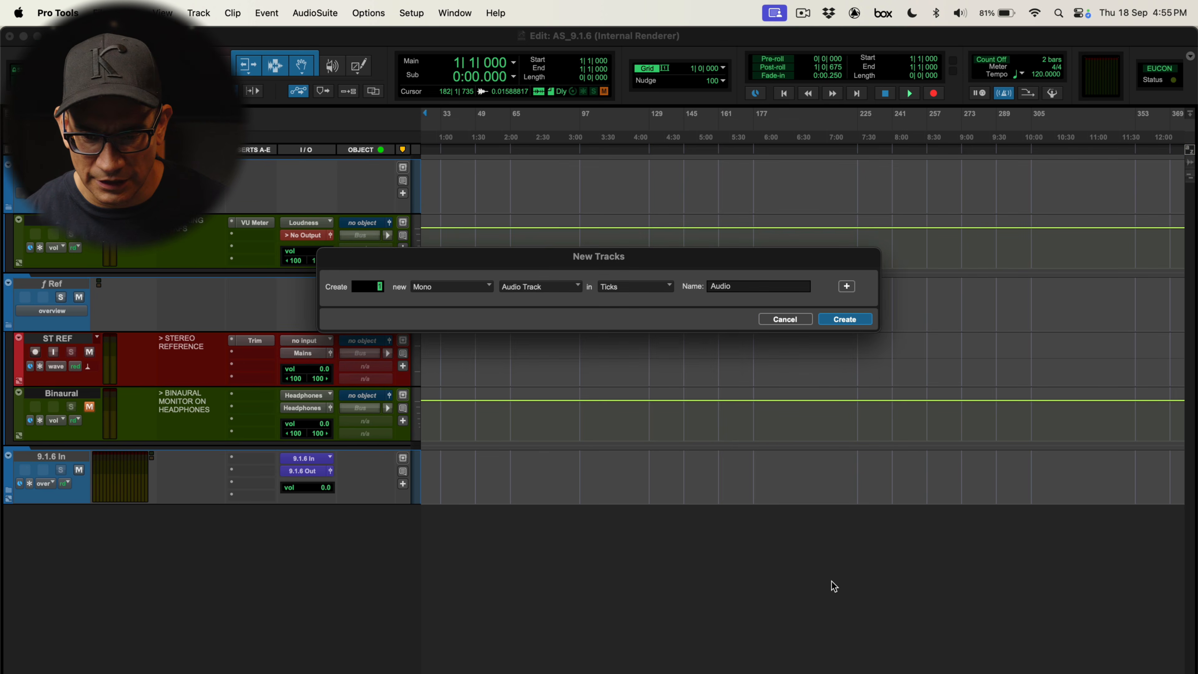
key(Return)
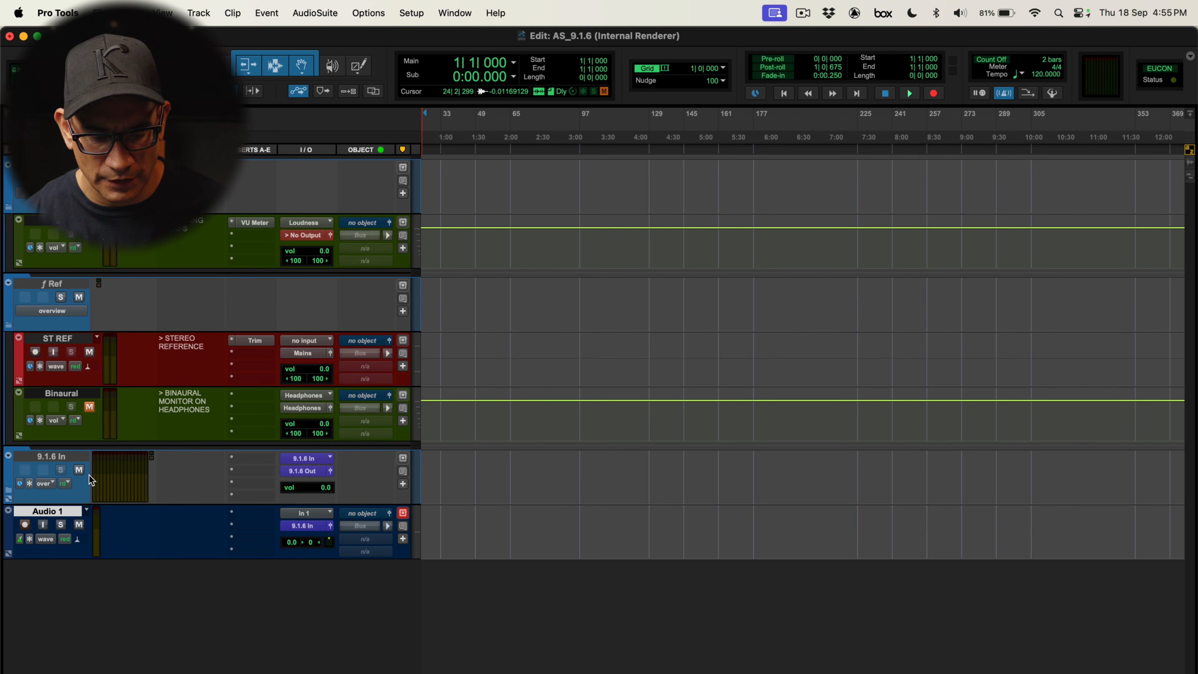
click(67, 514)
right_click(67, 514)
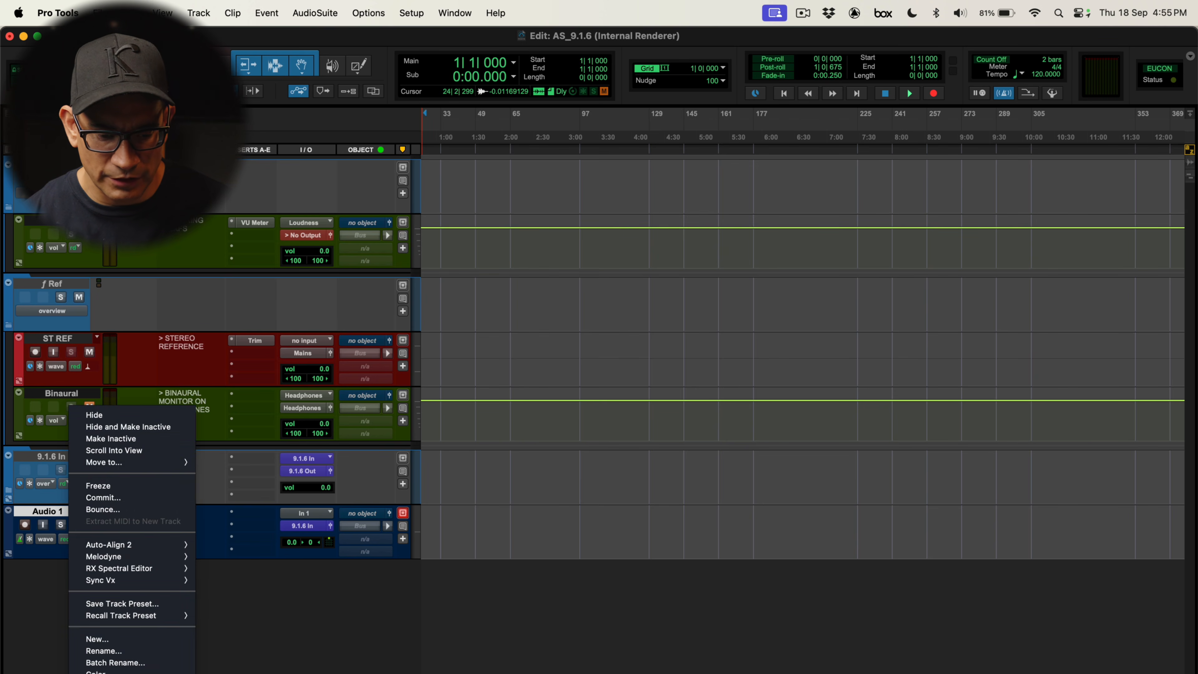
click(96, 673)
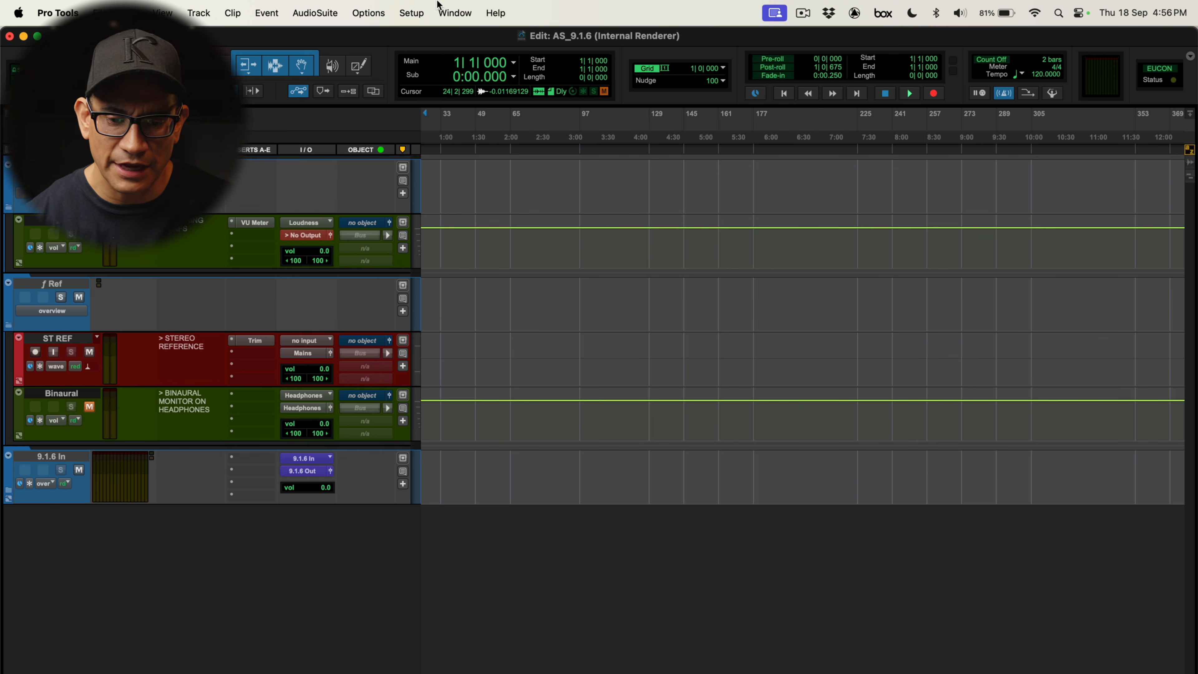
Open I/O Setup and review the output paths for the Audio Interface and the 7.1.4 Virtual Output
click(421, 11)
click(440, 102)
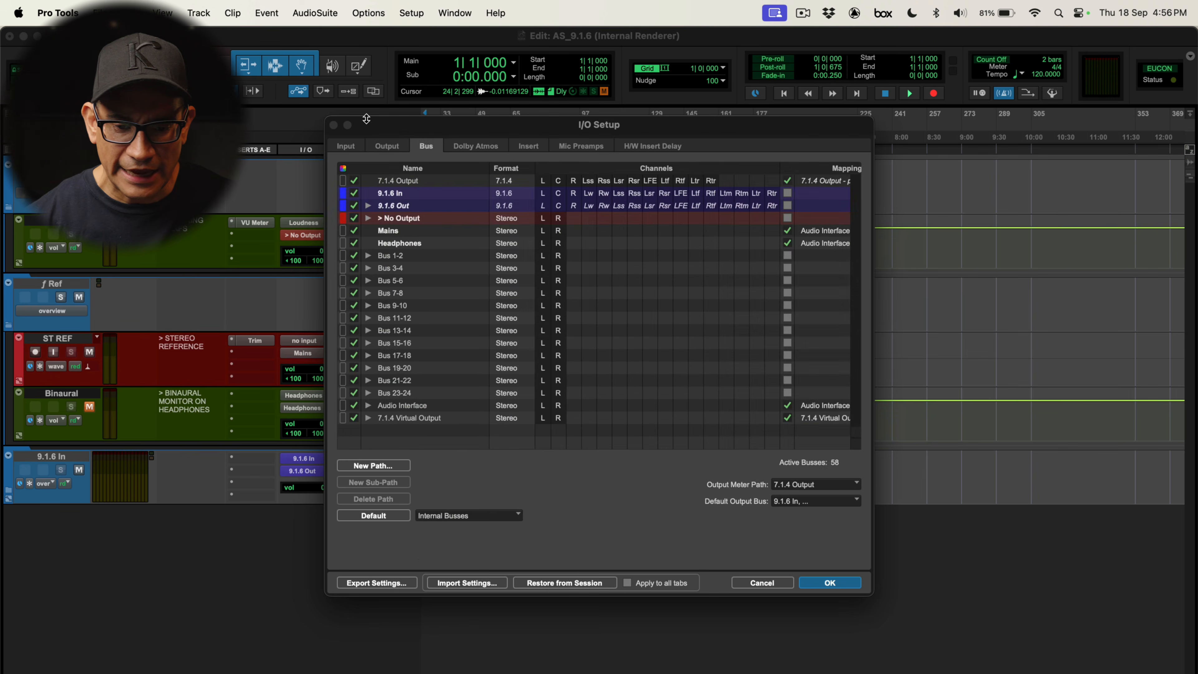
click(382, 145)
click(409, 207)
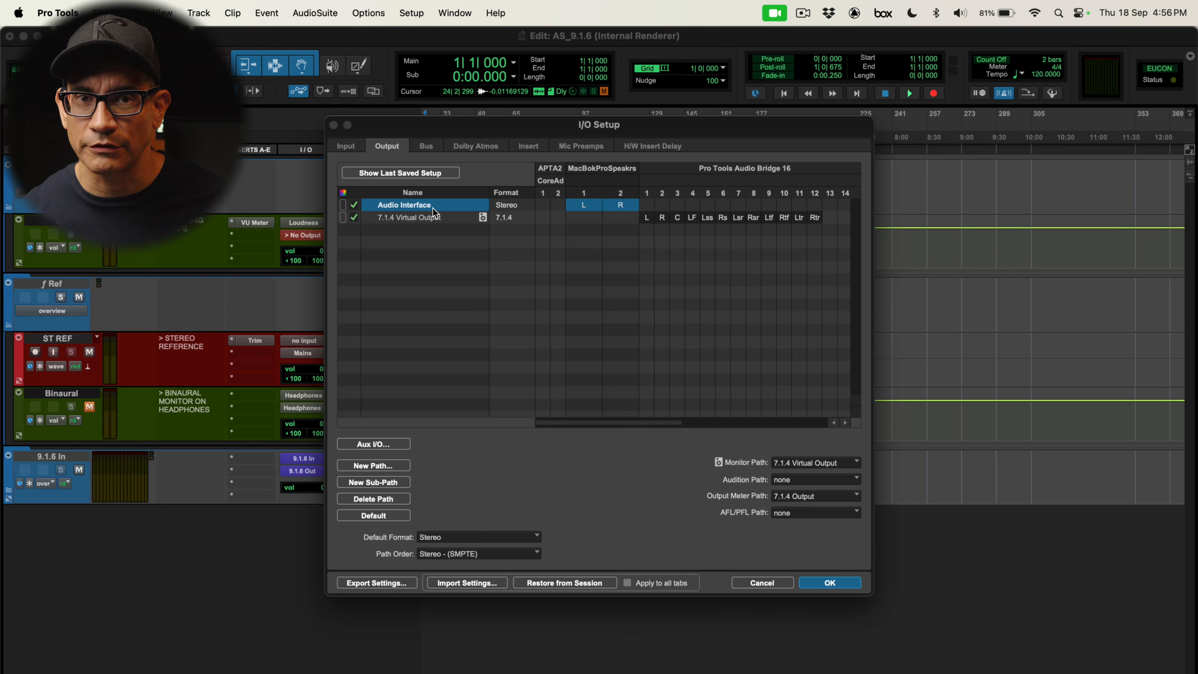
click(443, 218)
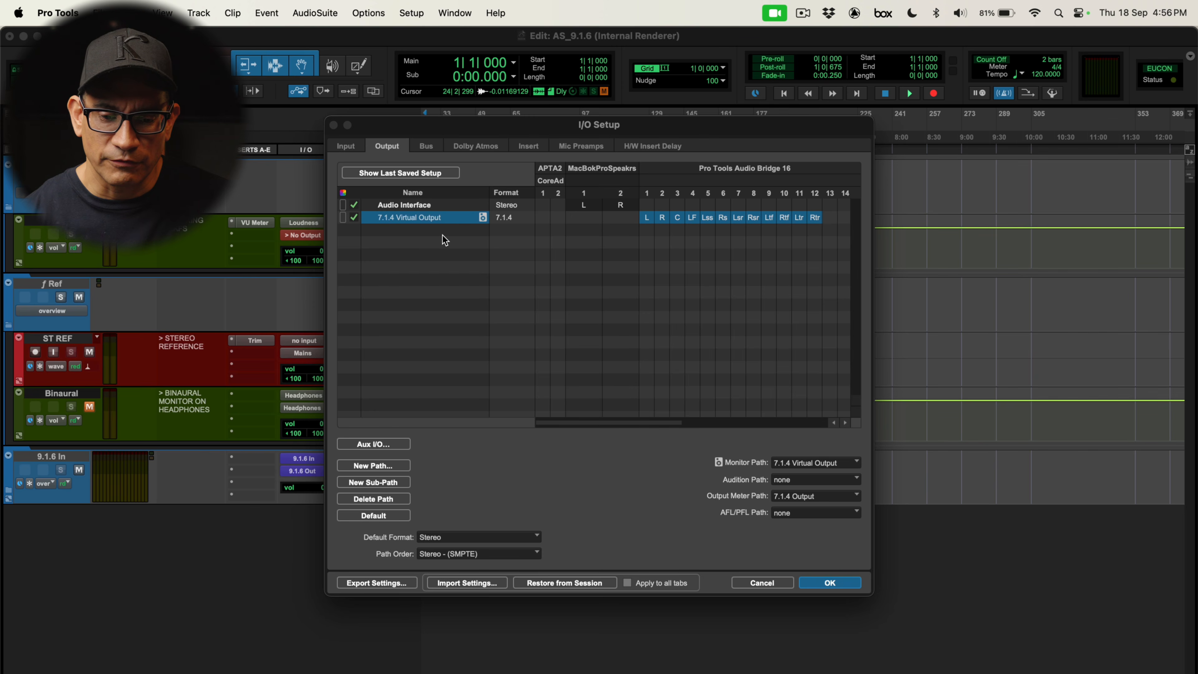
click(391, 444)
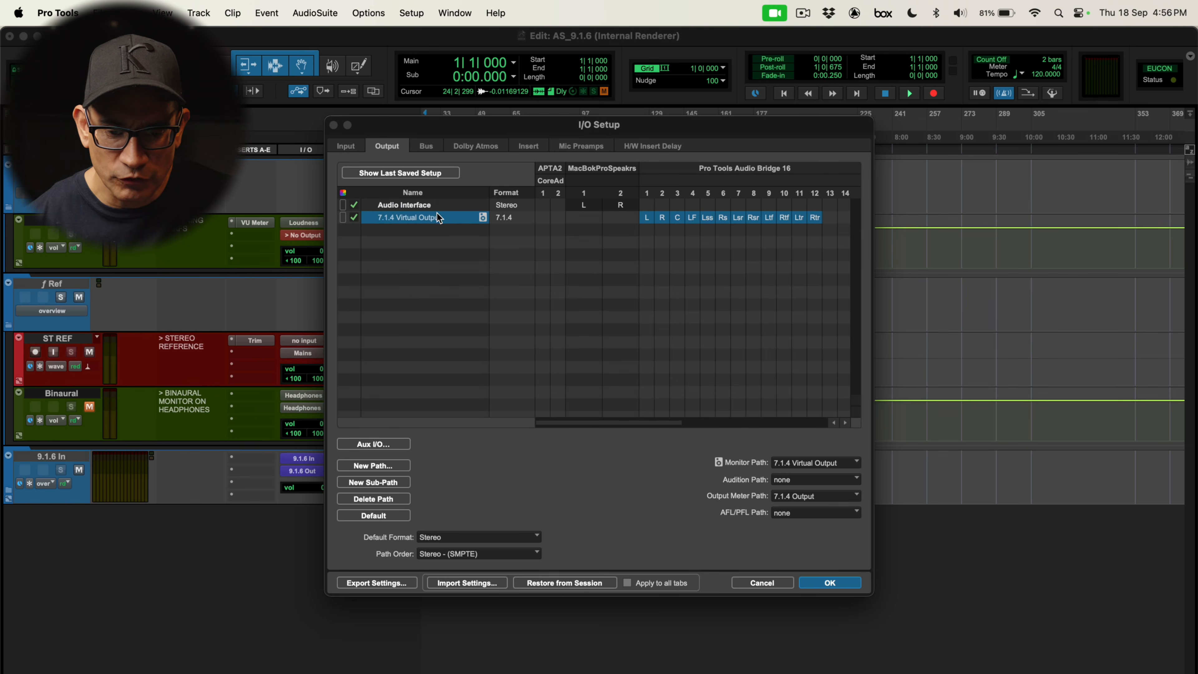
click(437, 211)
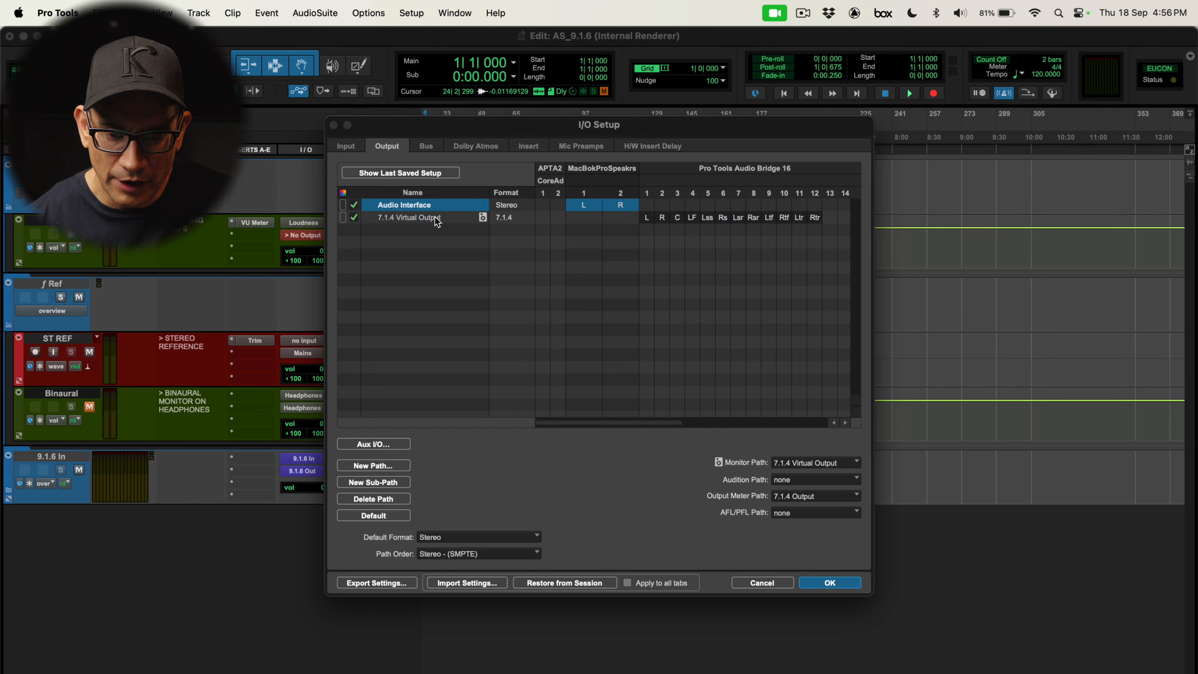
click(434, 218)
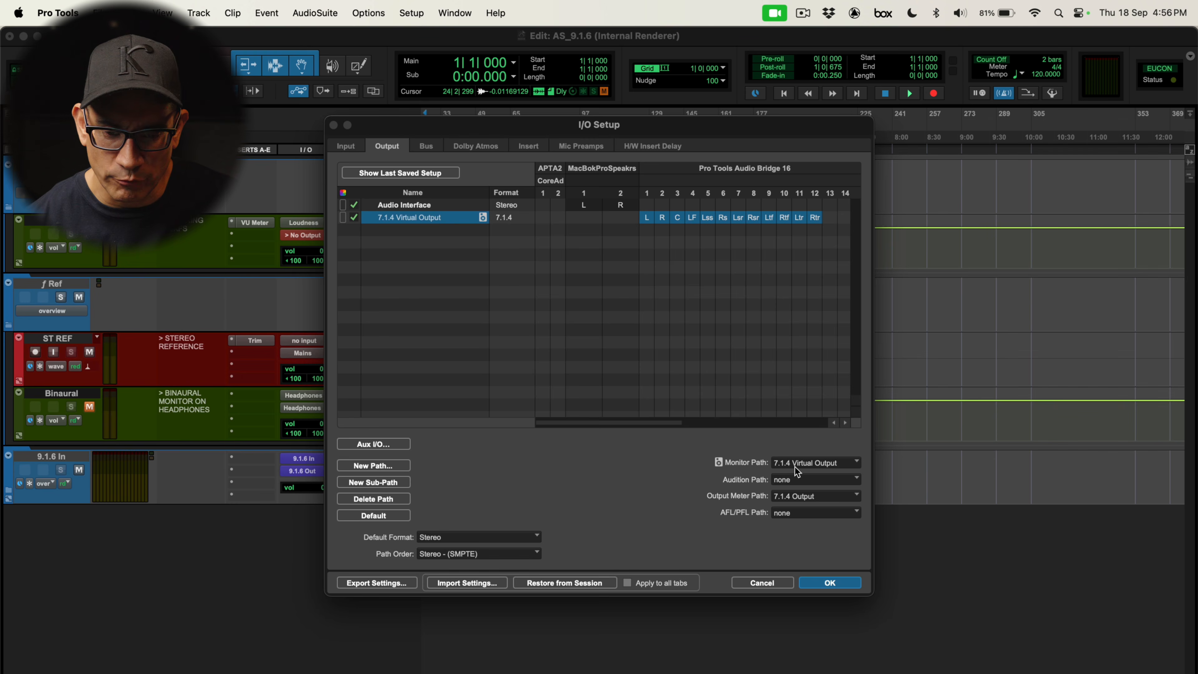
Review the bus list and the Dolby Atmos bed and object paths in I/O Setup
click(428, 148)
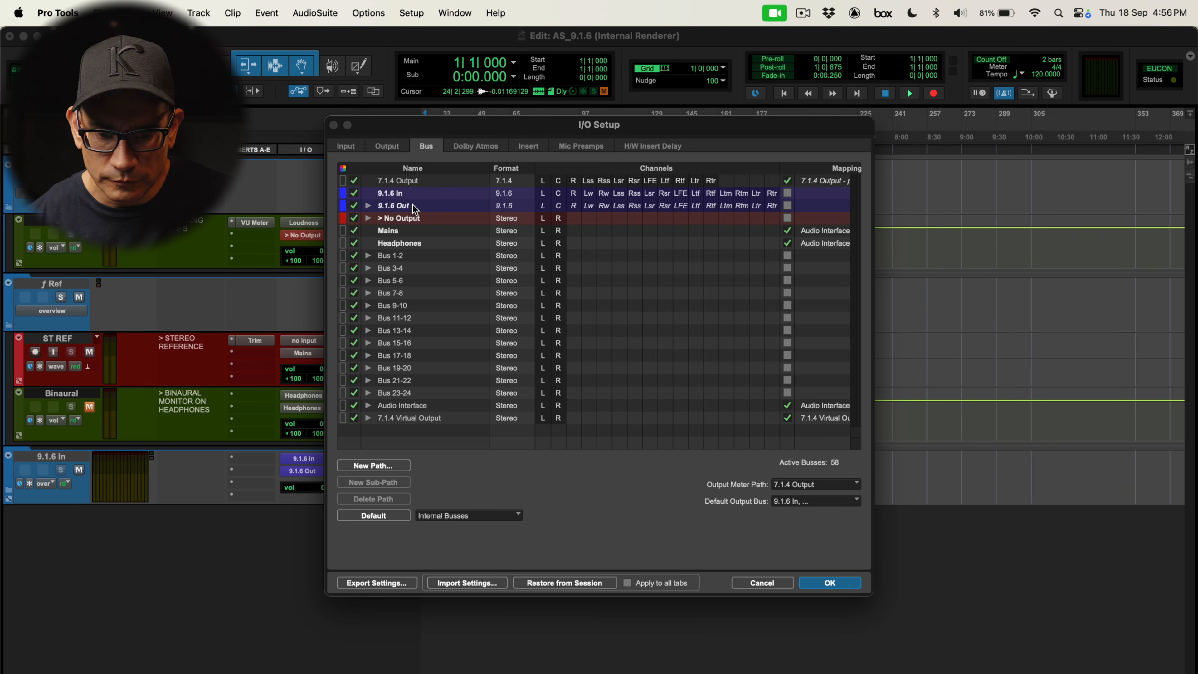
click(417, 217)
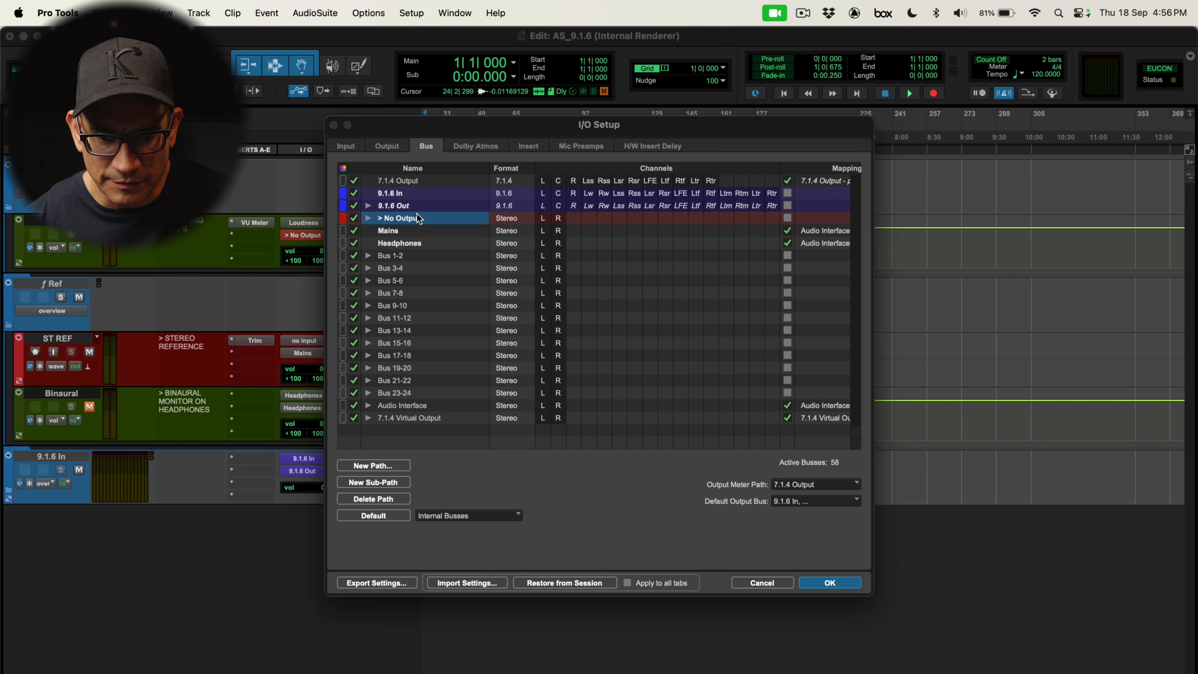
click(476, 146)
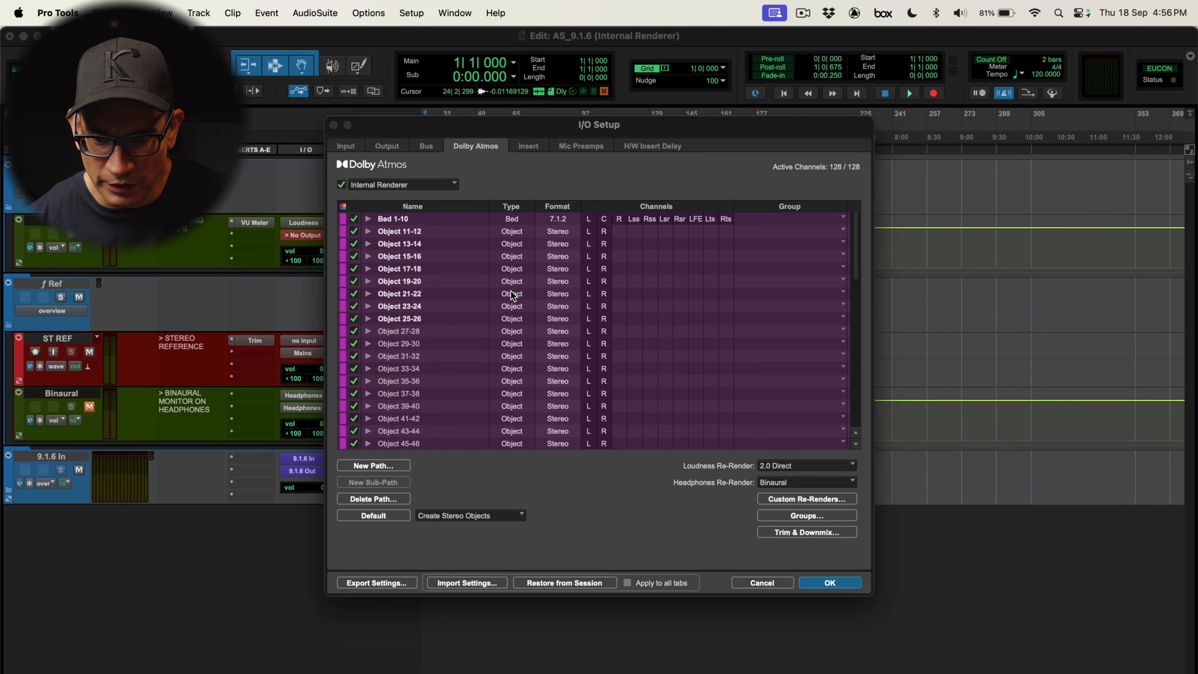
scroll(512, 295, down, 5)
scroll(505, 298, up, 5)
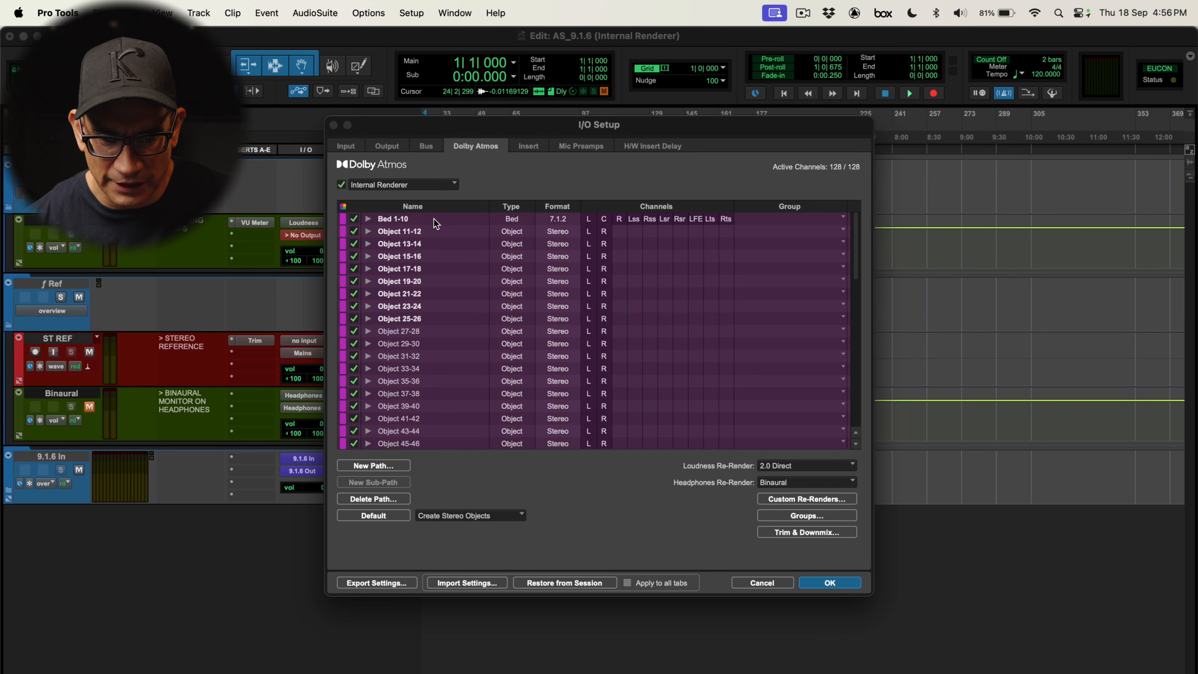
click(368, 220)
click(367, 220)
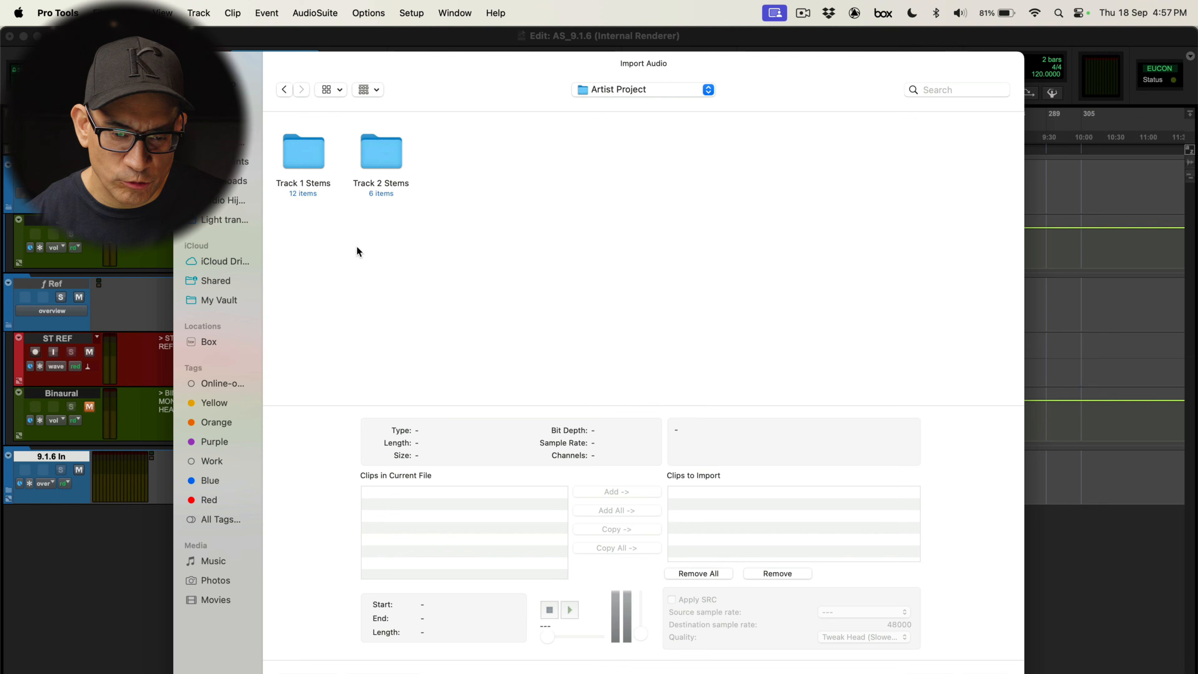
Import all audio files from the Track 1 Stems folder onto new tracks at Session Start
double_click(300, 154)
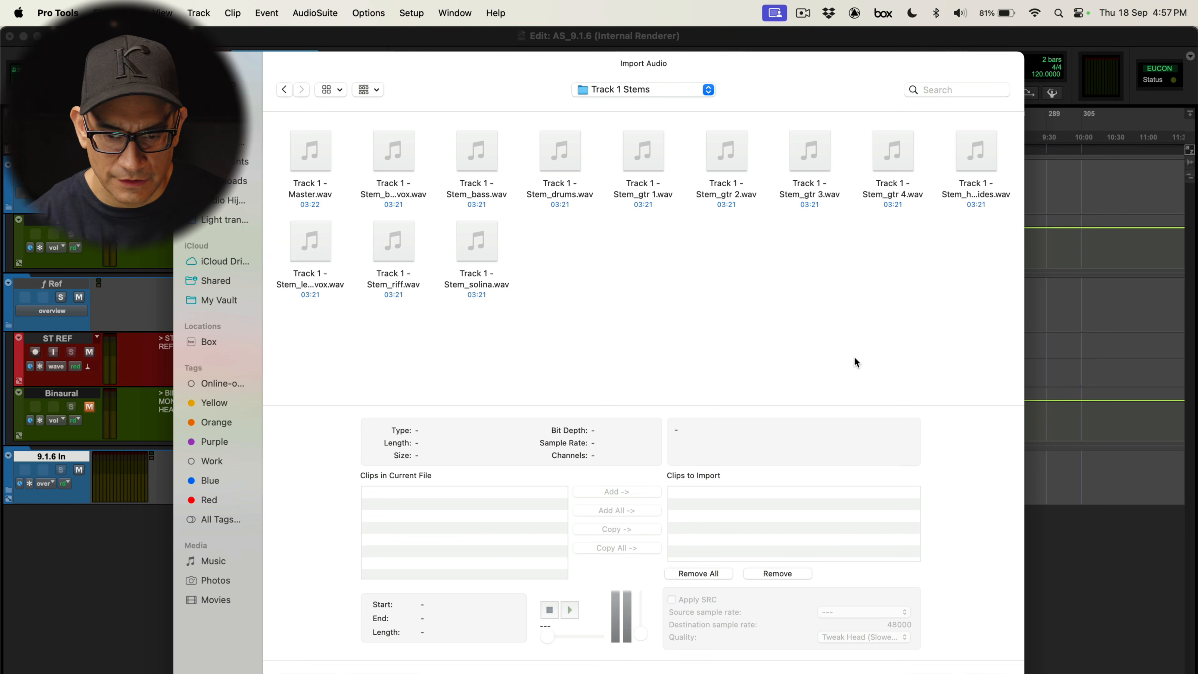
key(super+a)
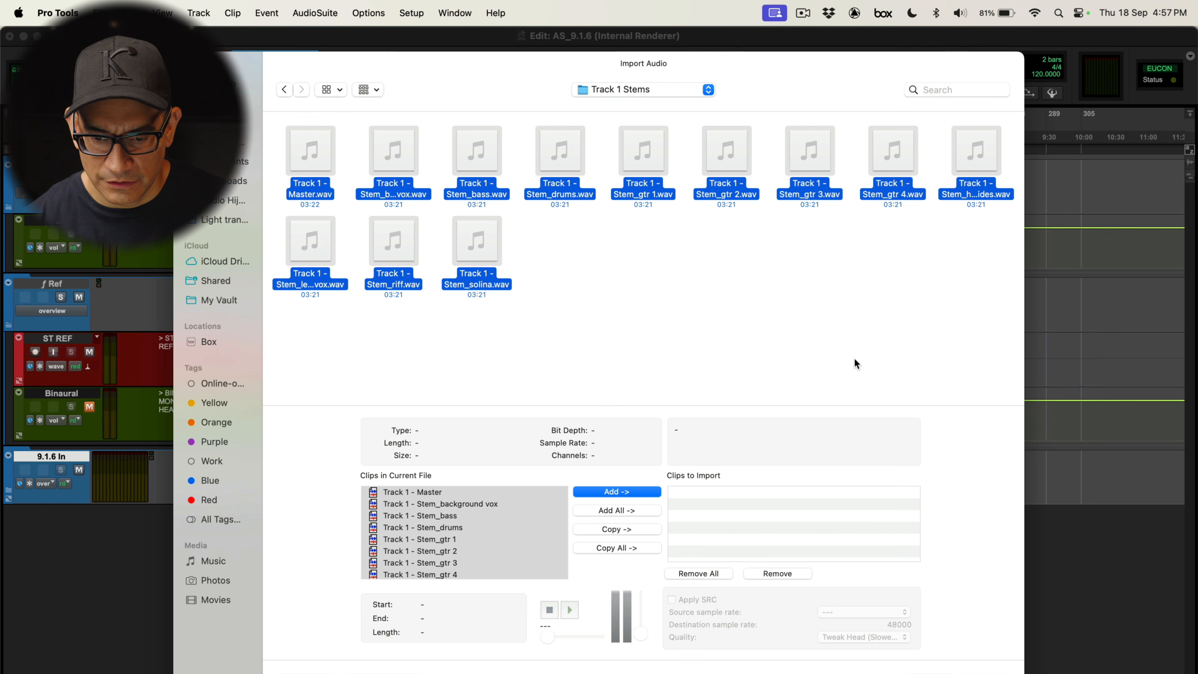
click(637, 529)
key(Return)
key(Return)
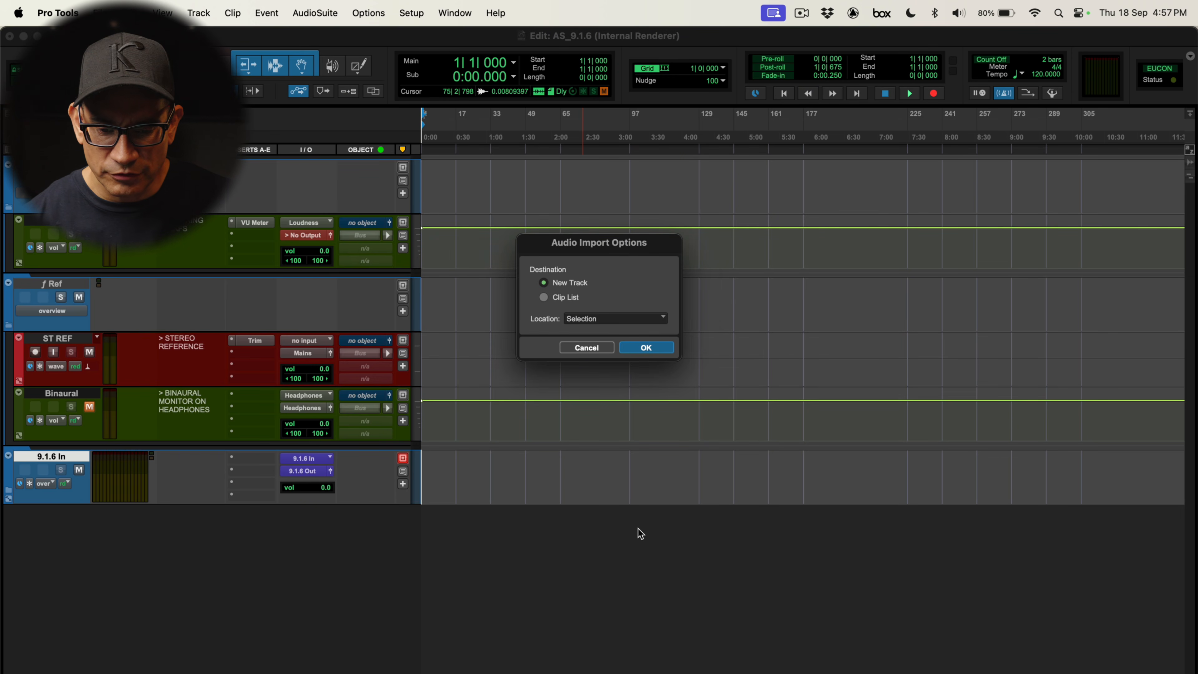
click(606, 320)
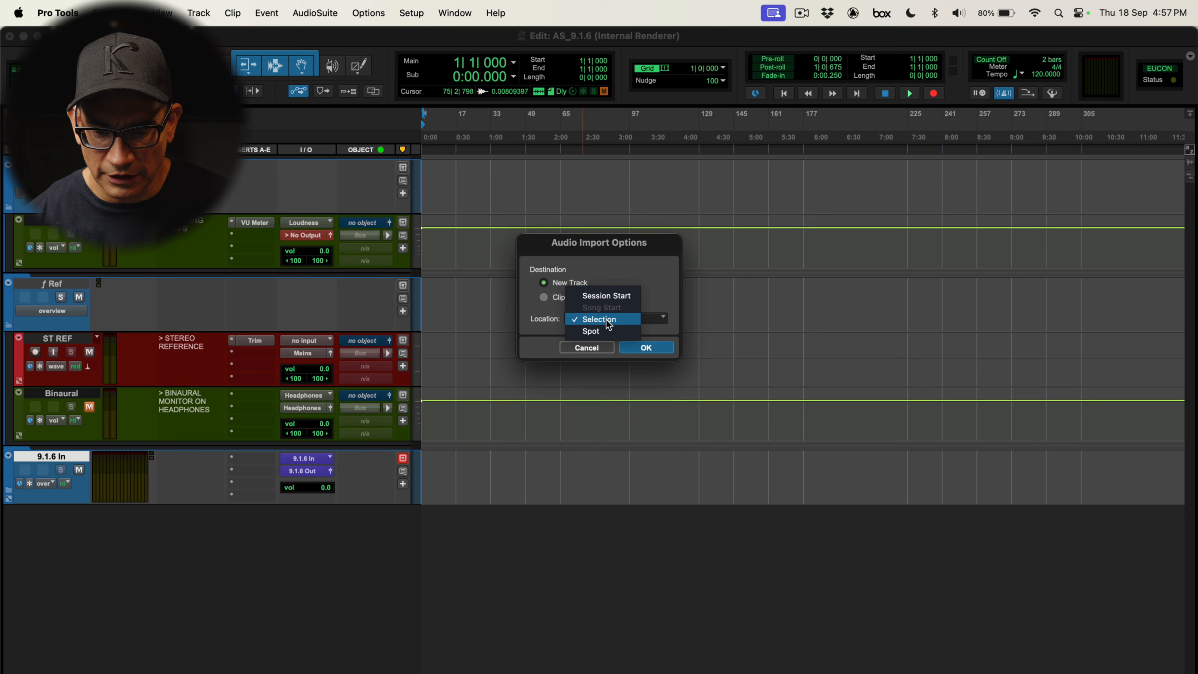
click(611, 296)
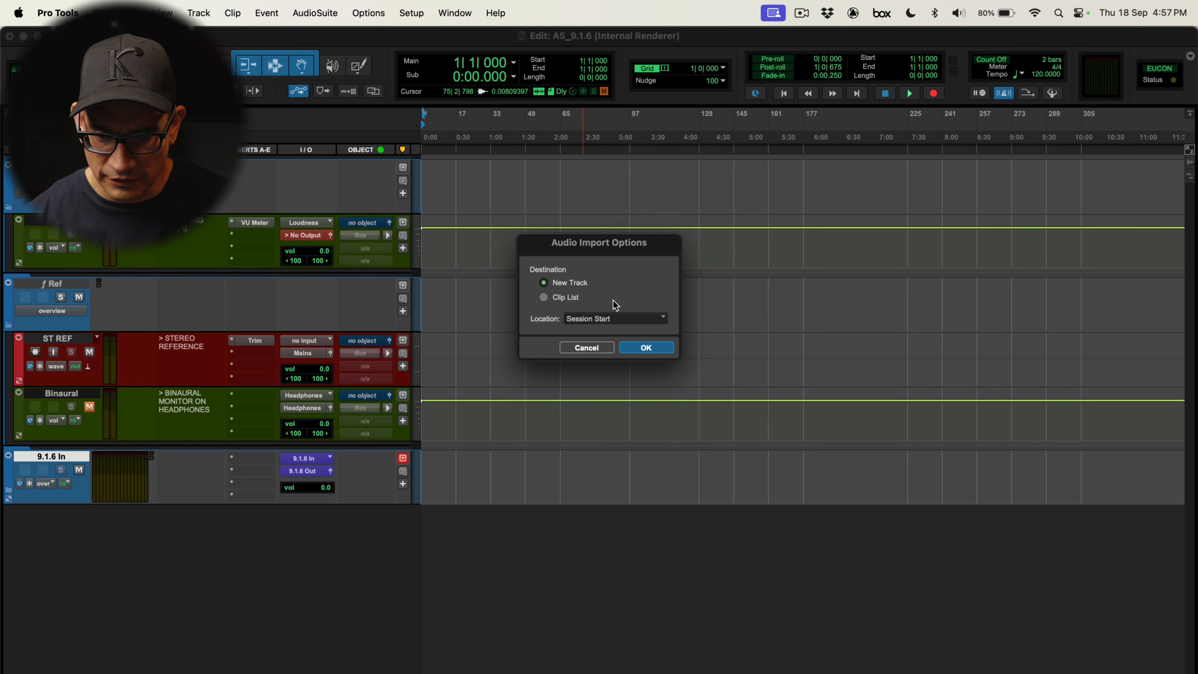
click(647, 346)
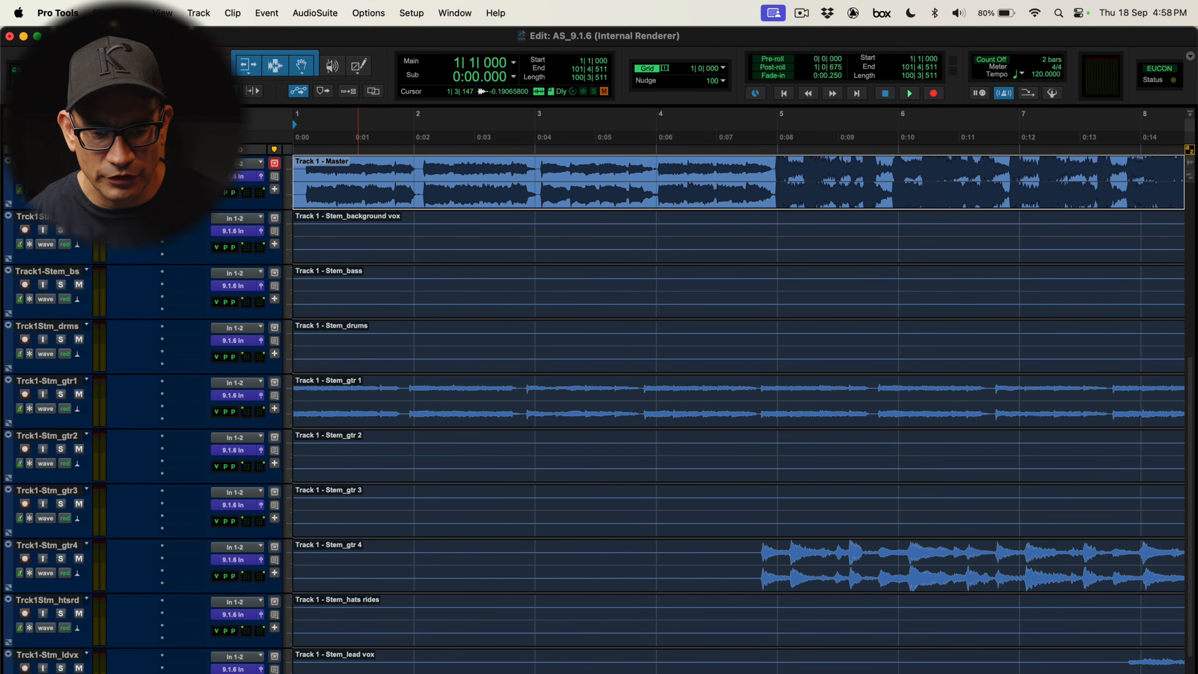
Select all the imported stem tracks and group them together
click(47, 216)
scroll(205, 371, down, 3)
shift+click(70, 644)
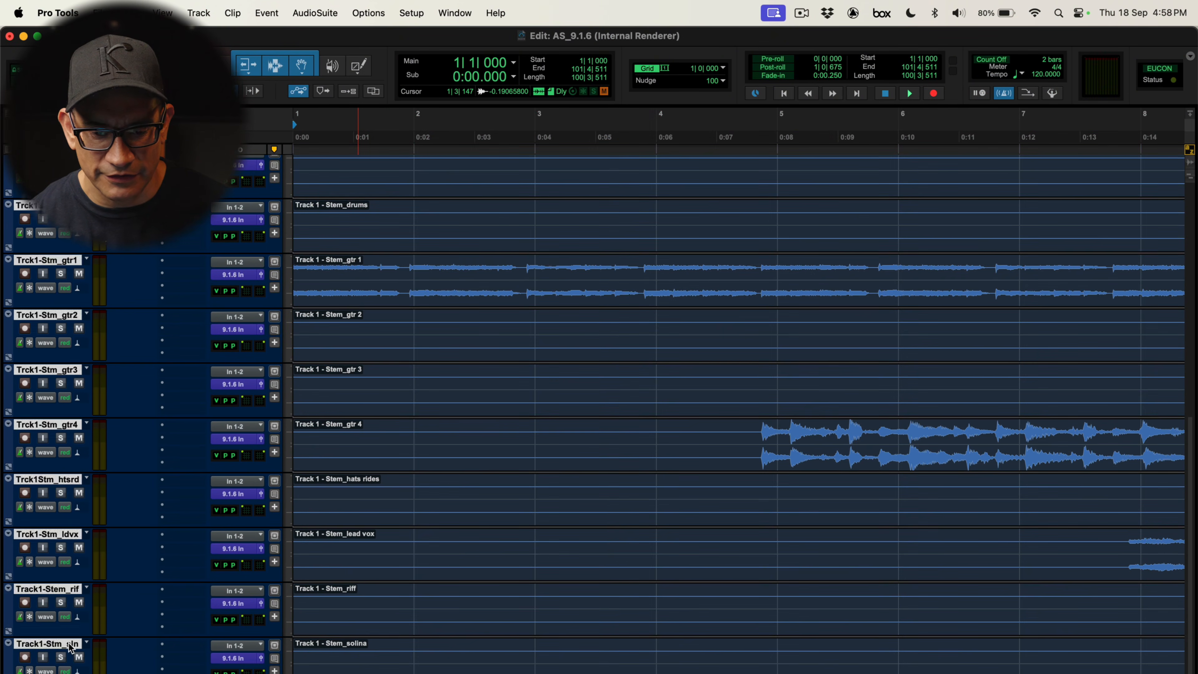
scroll(68, 642, up, 10)
scroll(69, 643, down, 3)
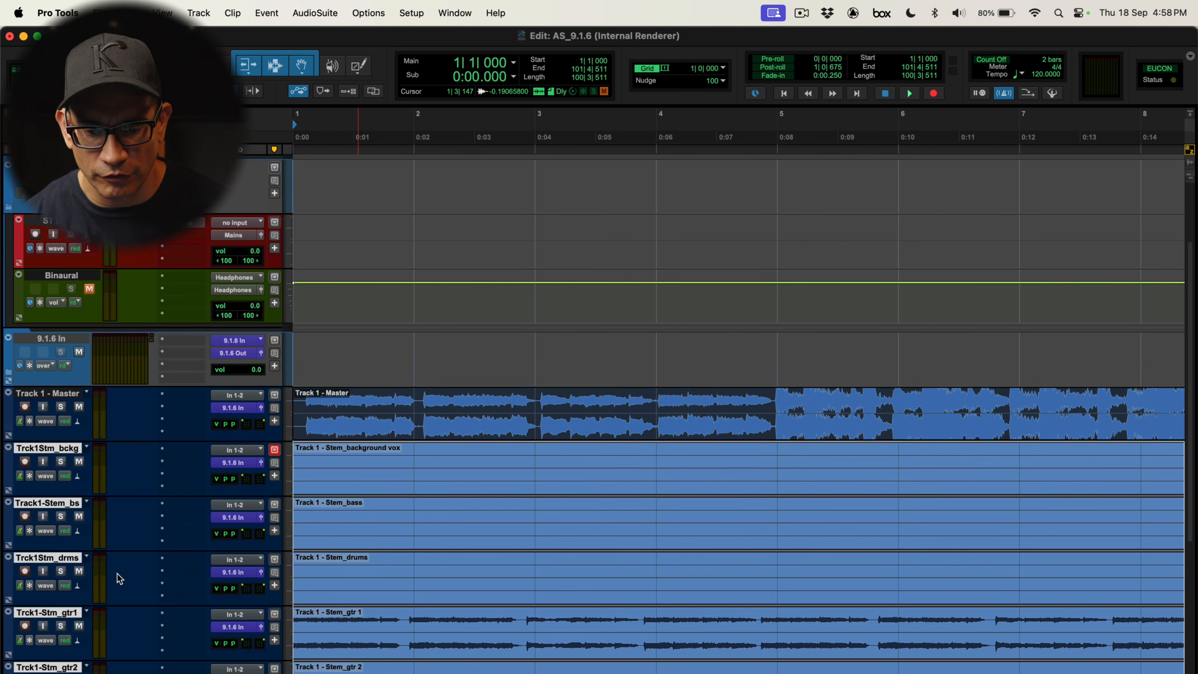
key(super+g)
key(Return)
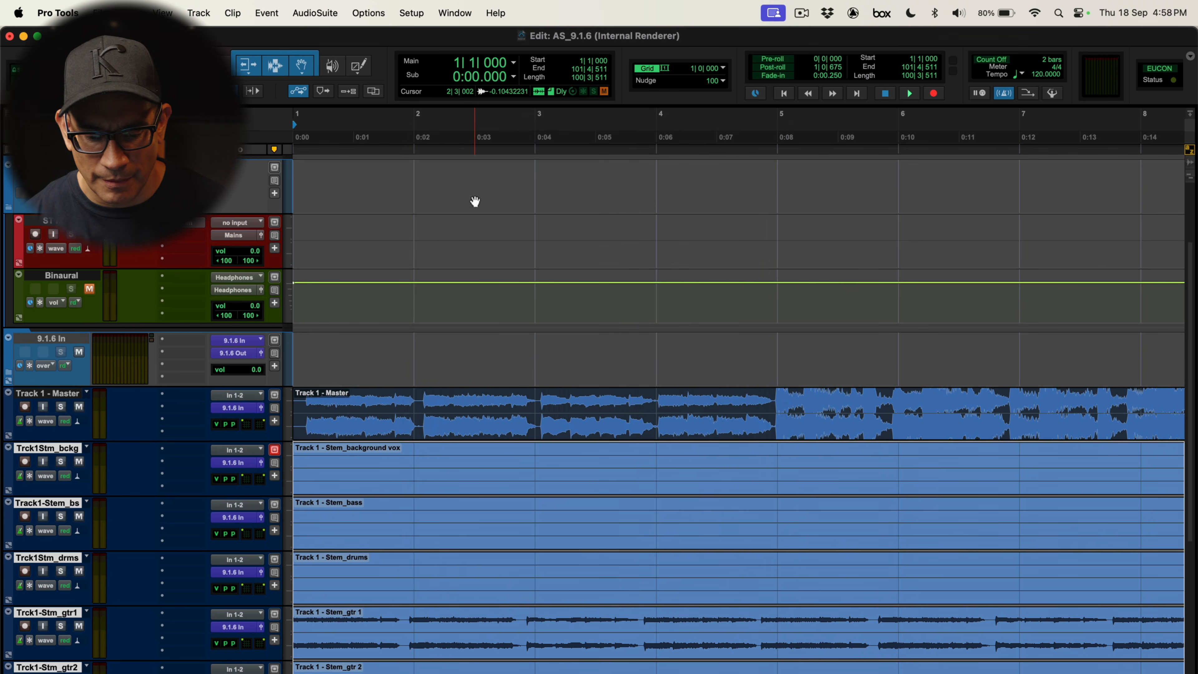
Move the stem clips so they start at the Master clip's first transient, 1|1|452
key(t)
key(t)
key(t)
key(t)
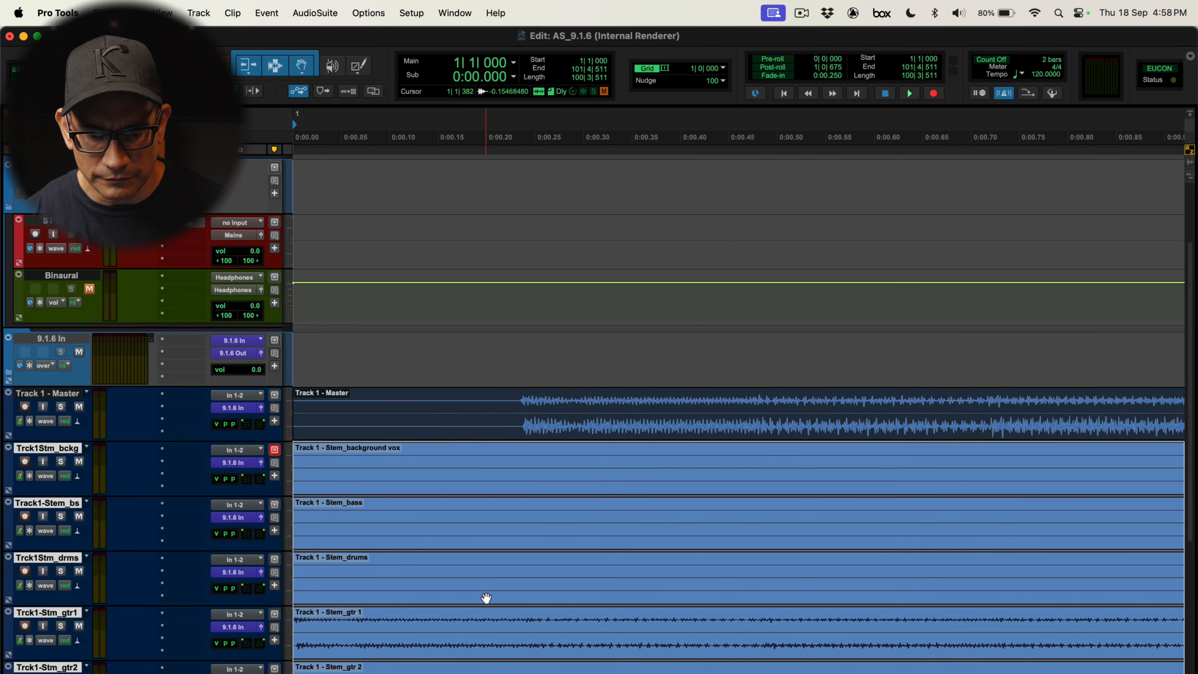
click(469, 398)
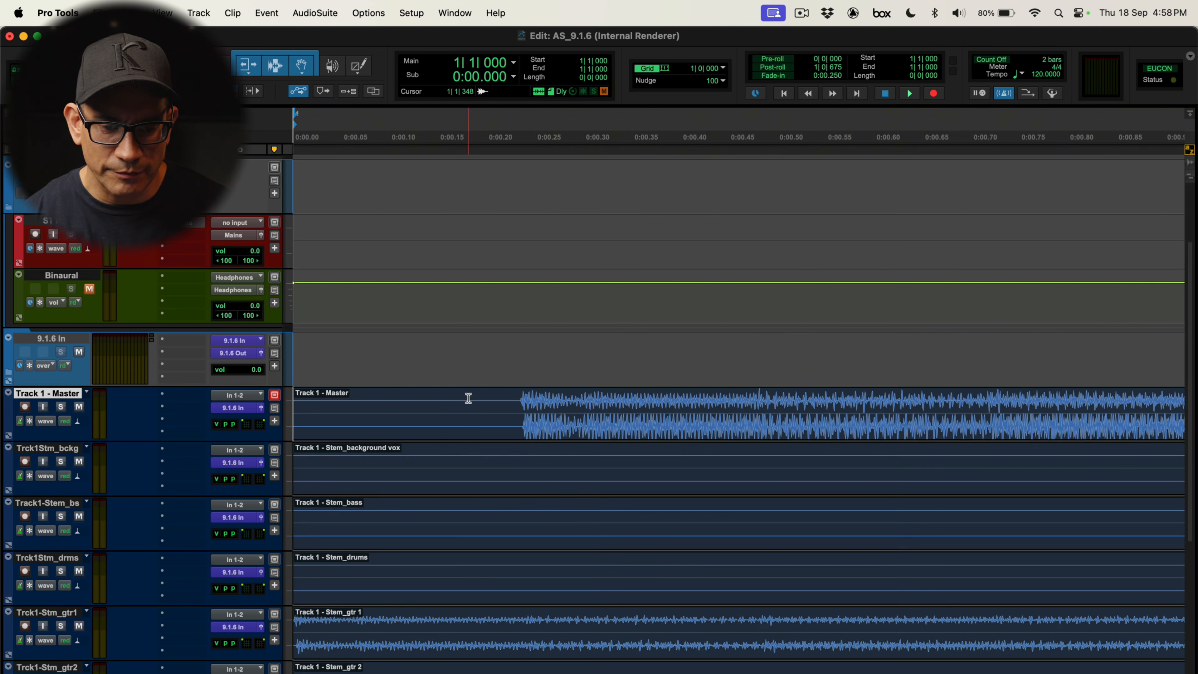
key(Tab)
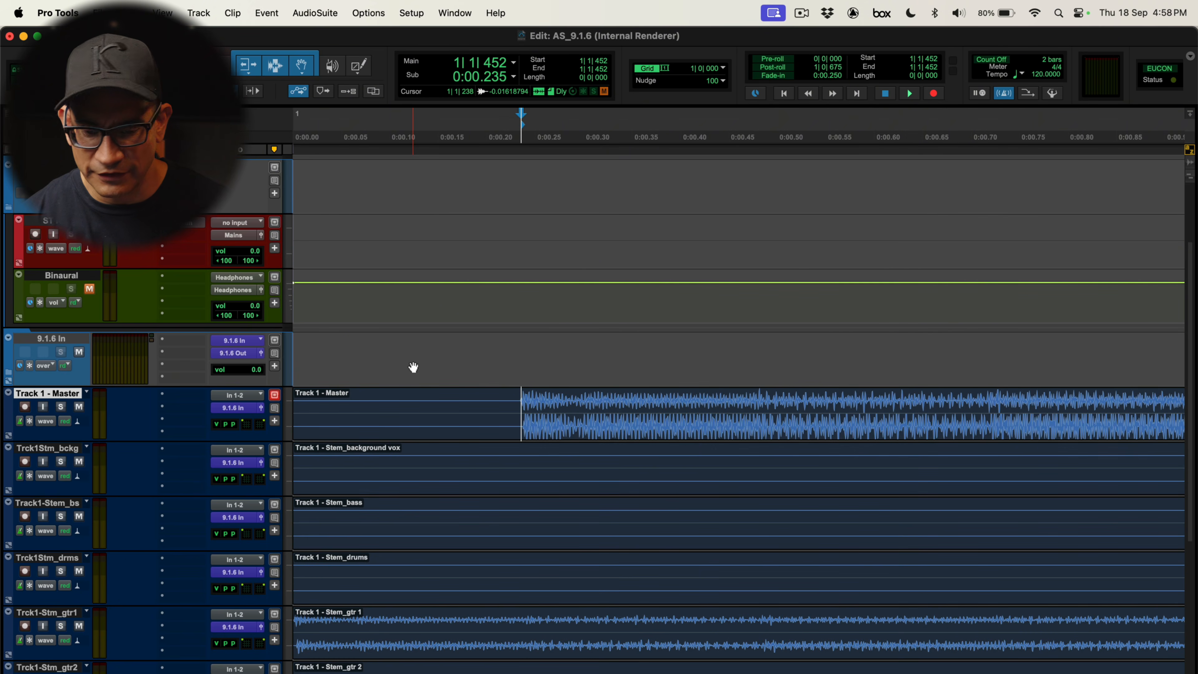
ctrl+click(367, 656)
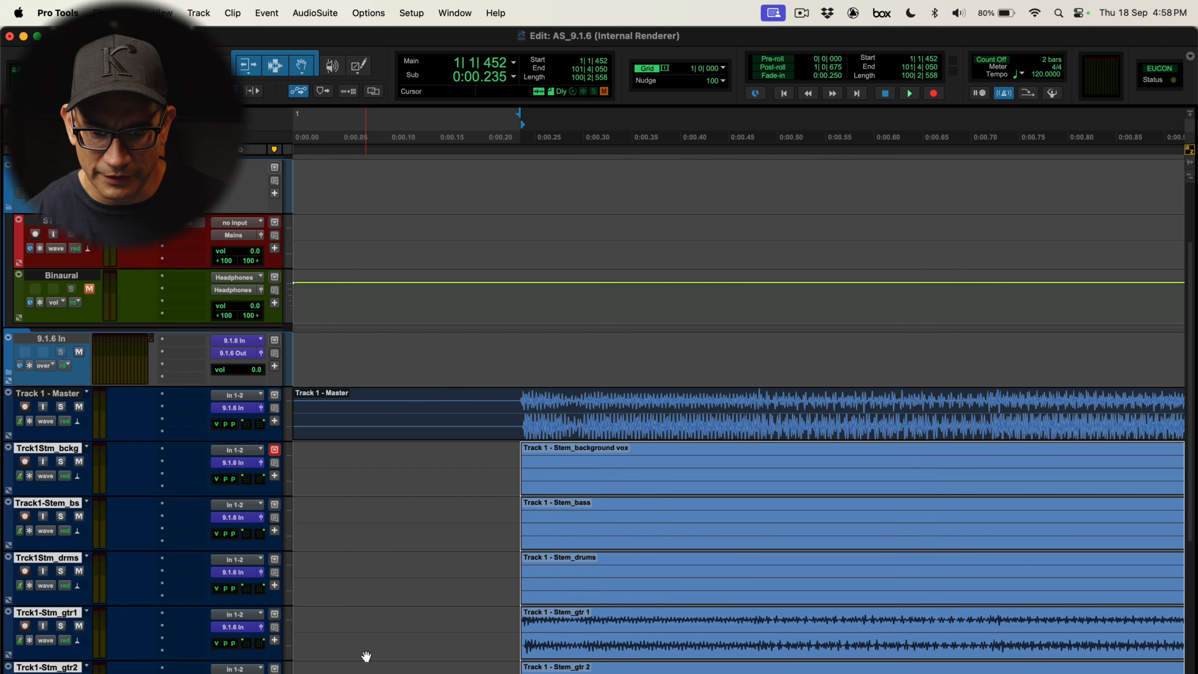
Move the Master clip onto the ST REF track and delete the empty Track 1 - Master track
key(Right)
key(Left)
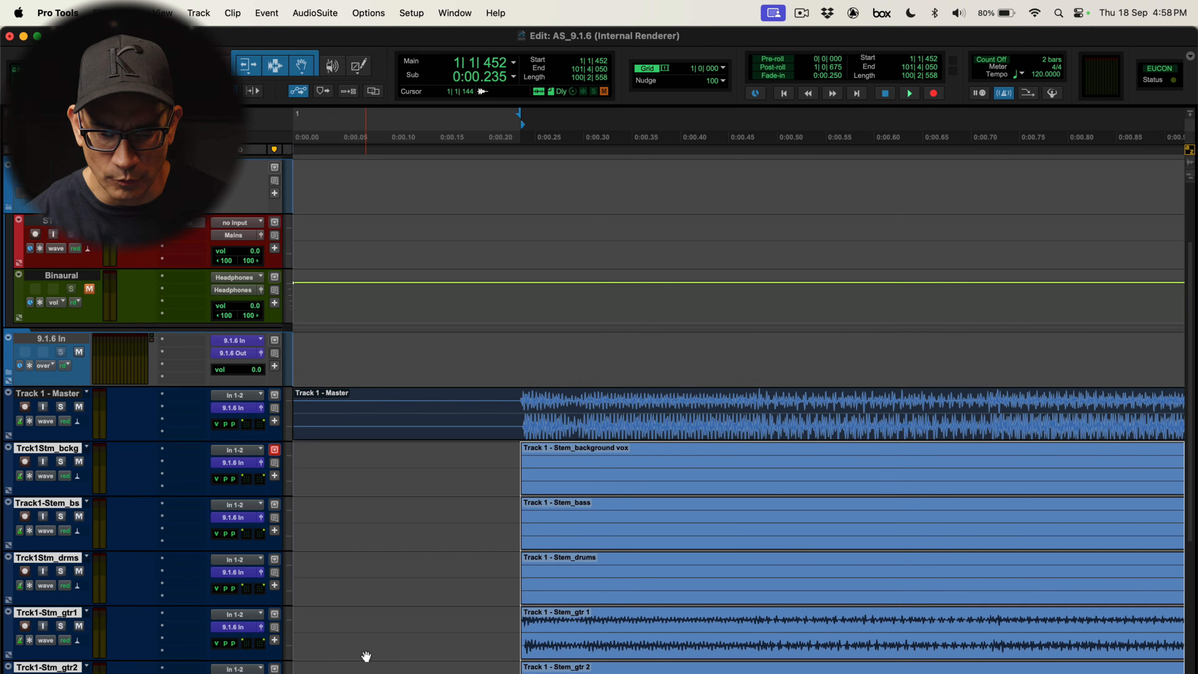
key(r)
key(r)
key(r)
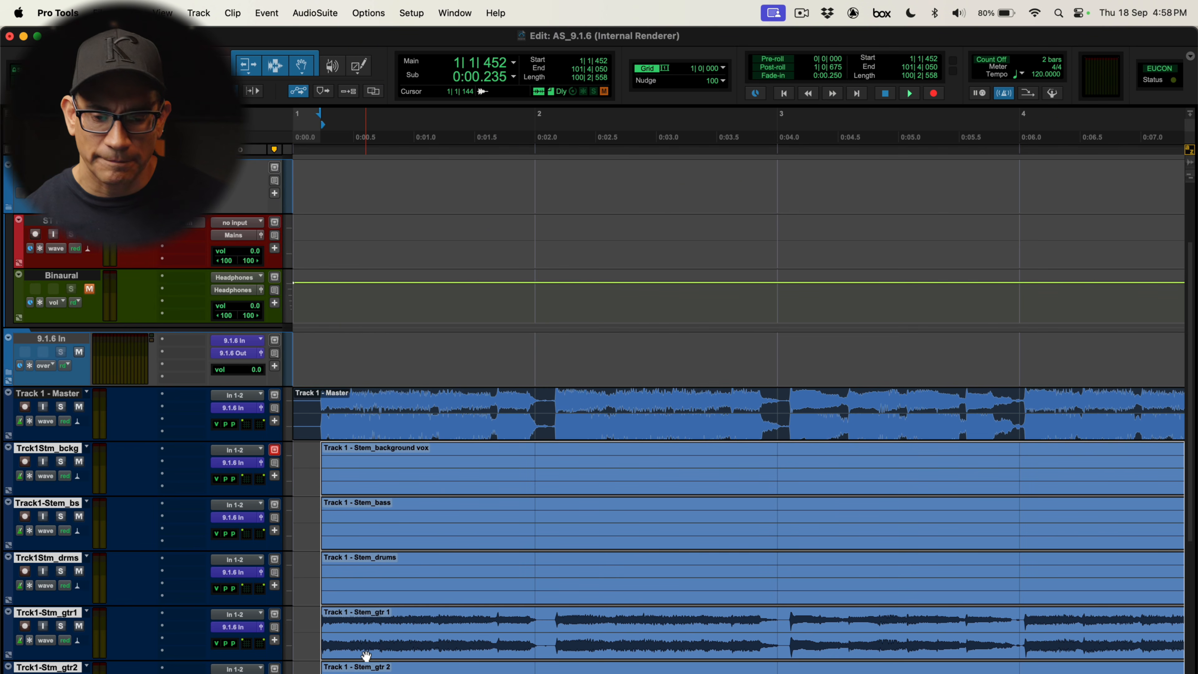
click(333, 438)
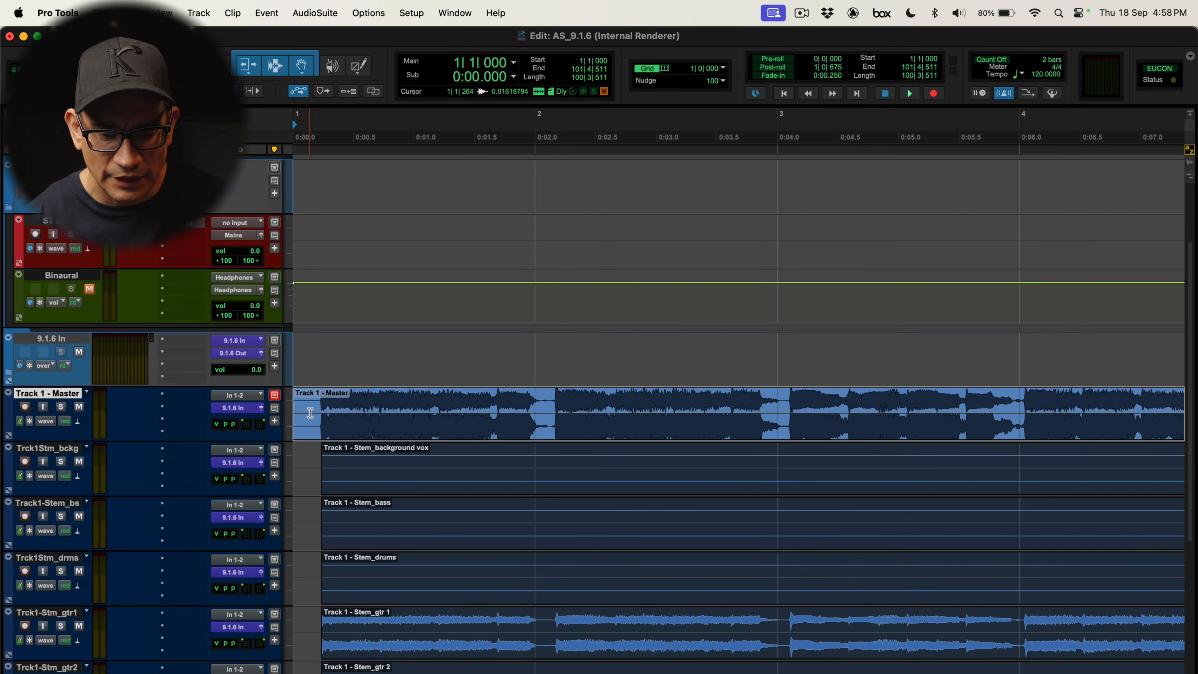
click(334, 426)
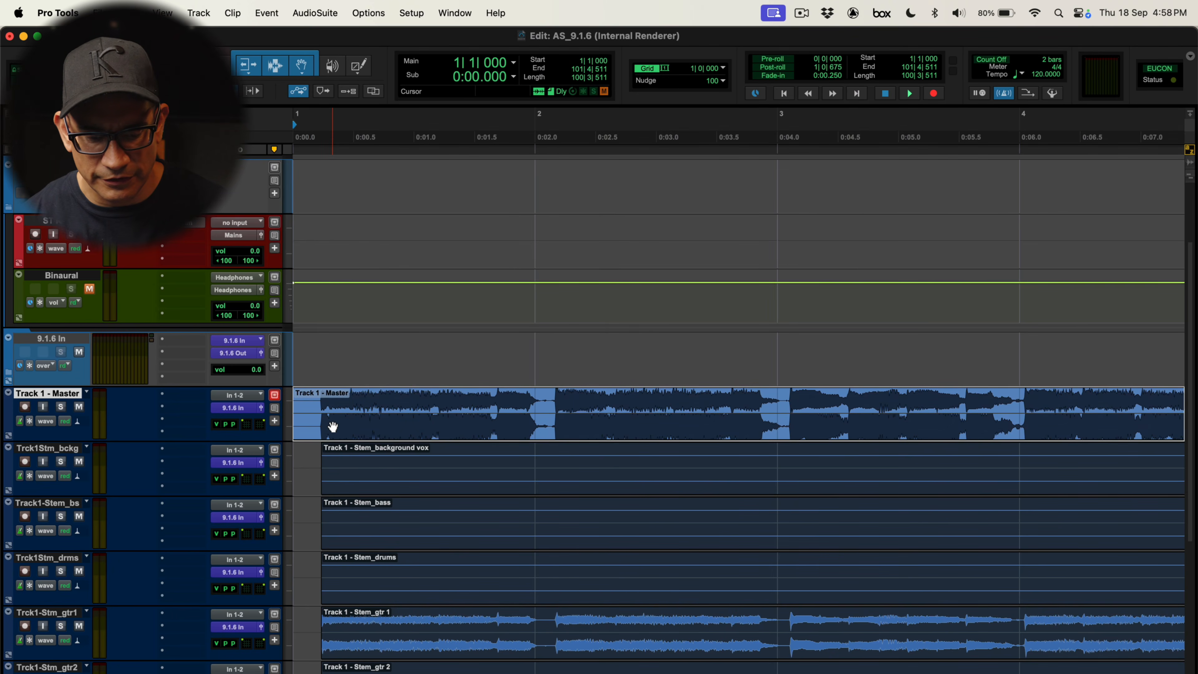
key(super+x)
click(56, 221)
key(super+v)
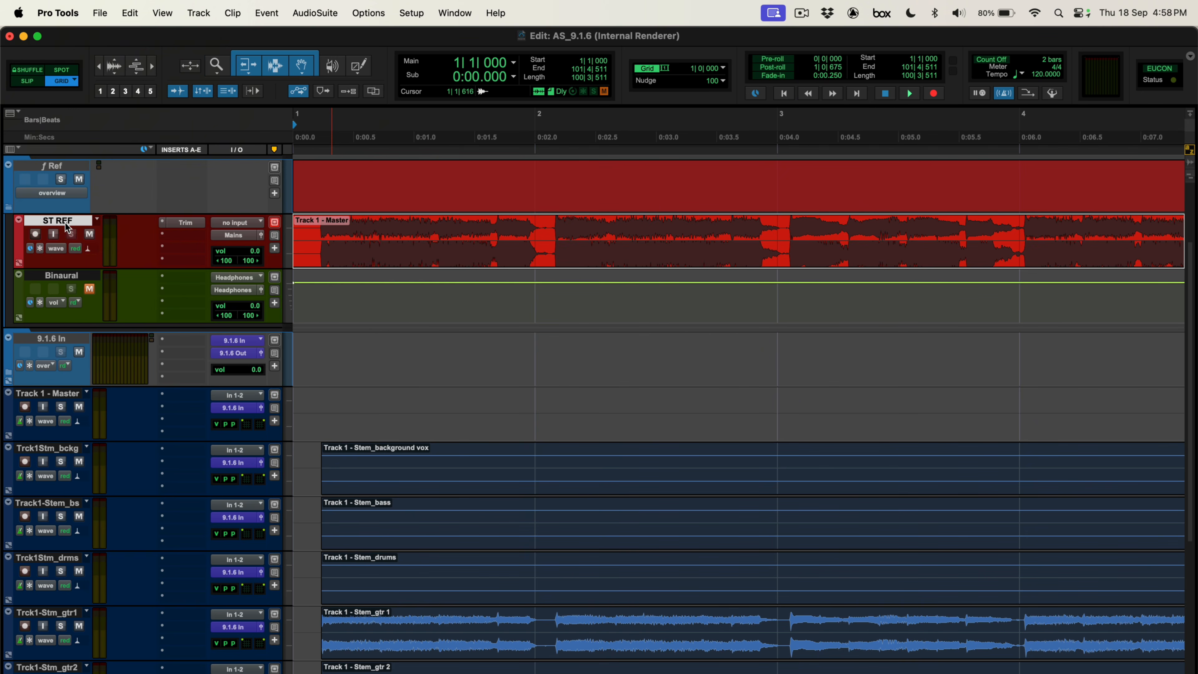
right_click(62, 396)
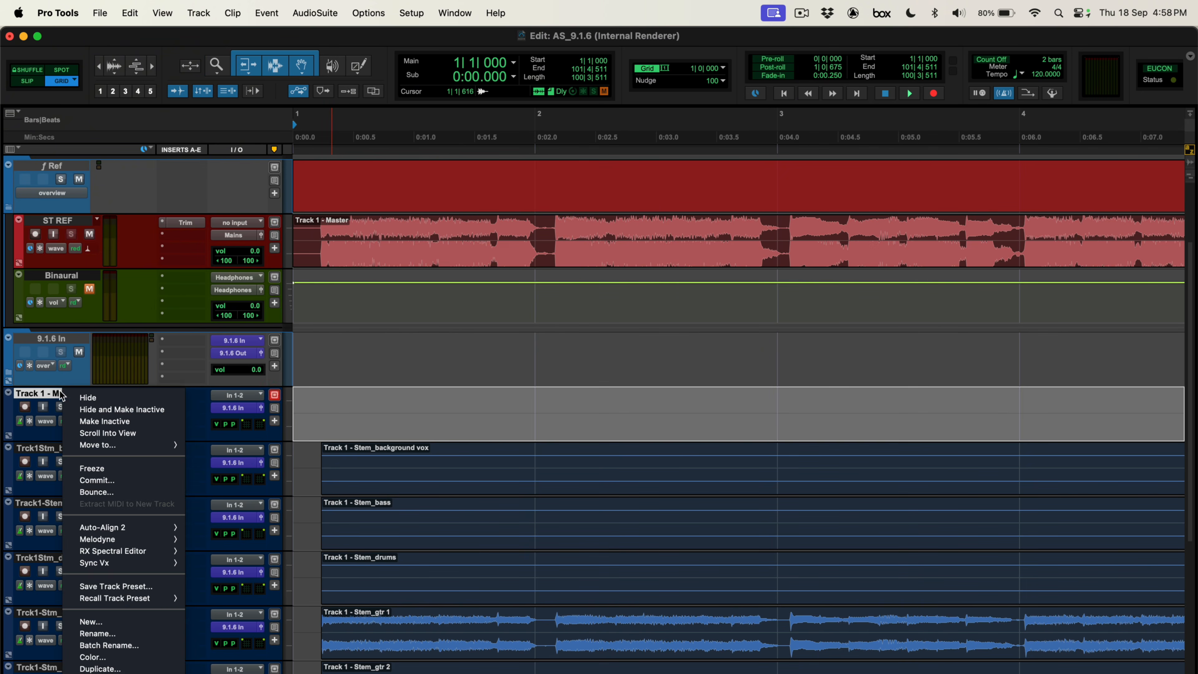
click(123, 669)
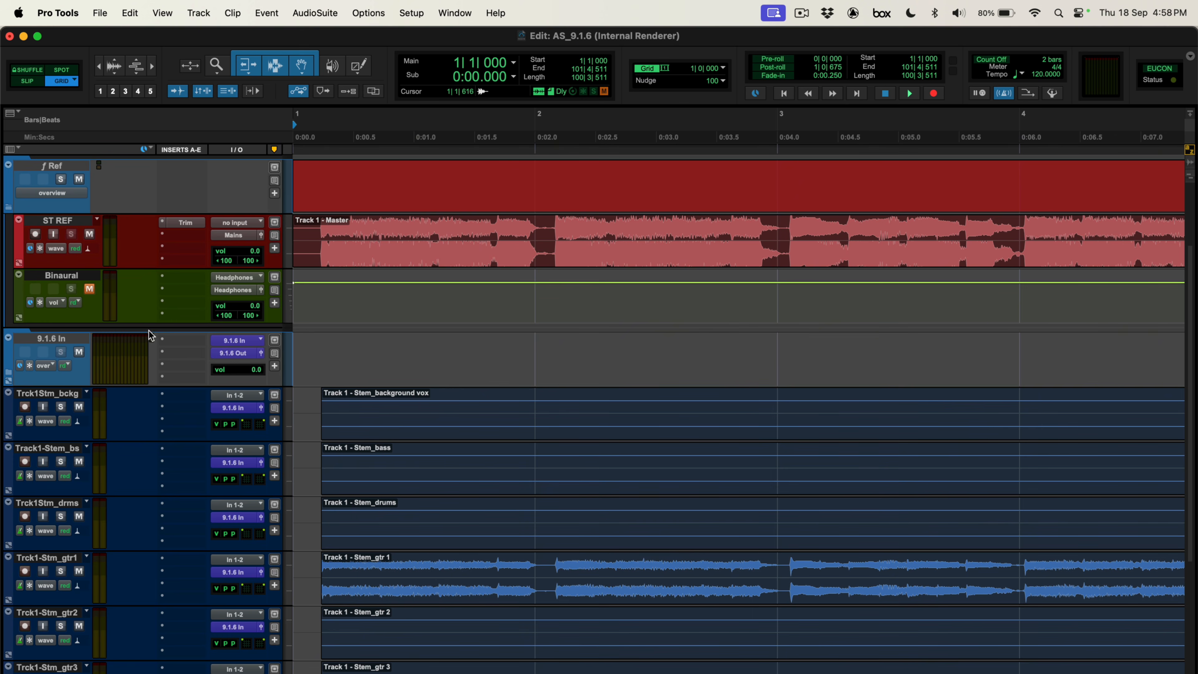
Mute the ST REF reference track and start playback of the session
click(85, 279)
key(shift+p)
key(shift+m)
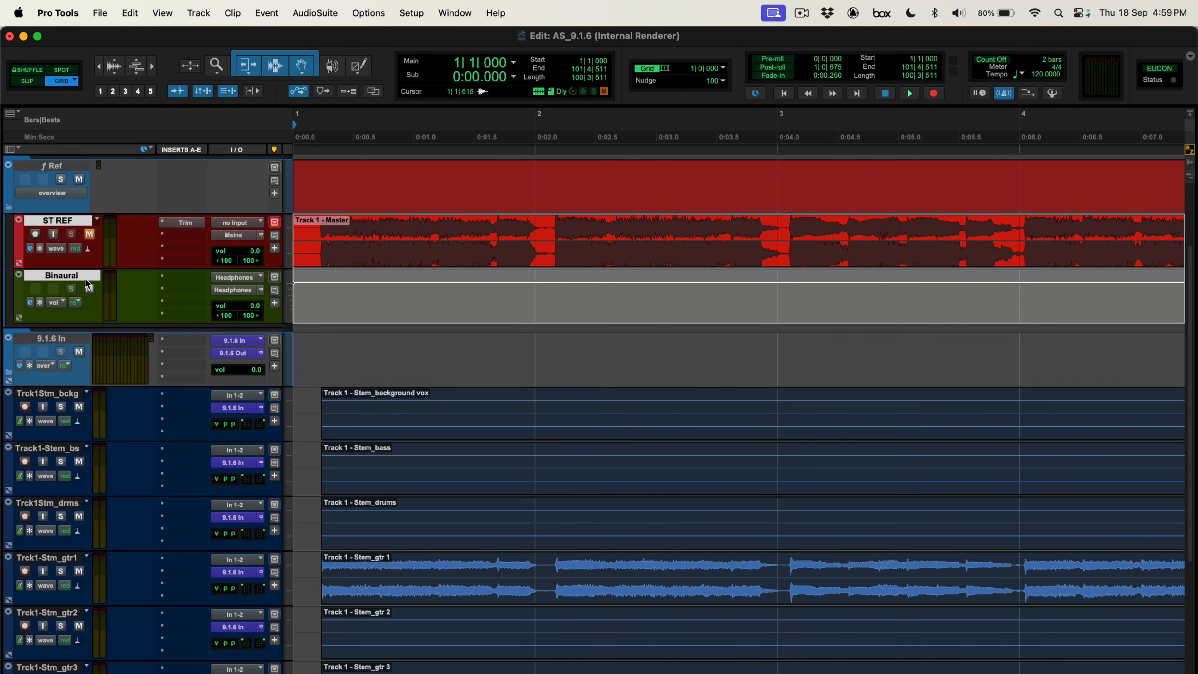
key(shift+m)
key(space)
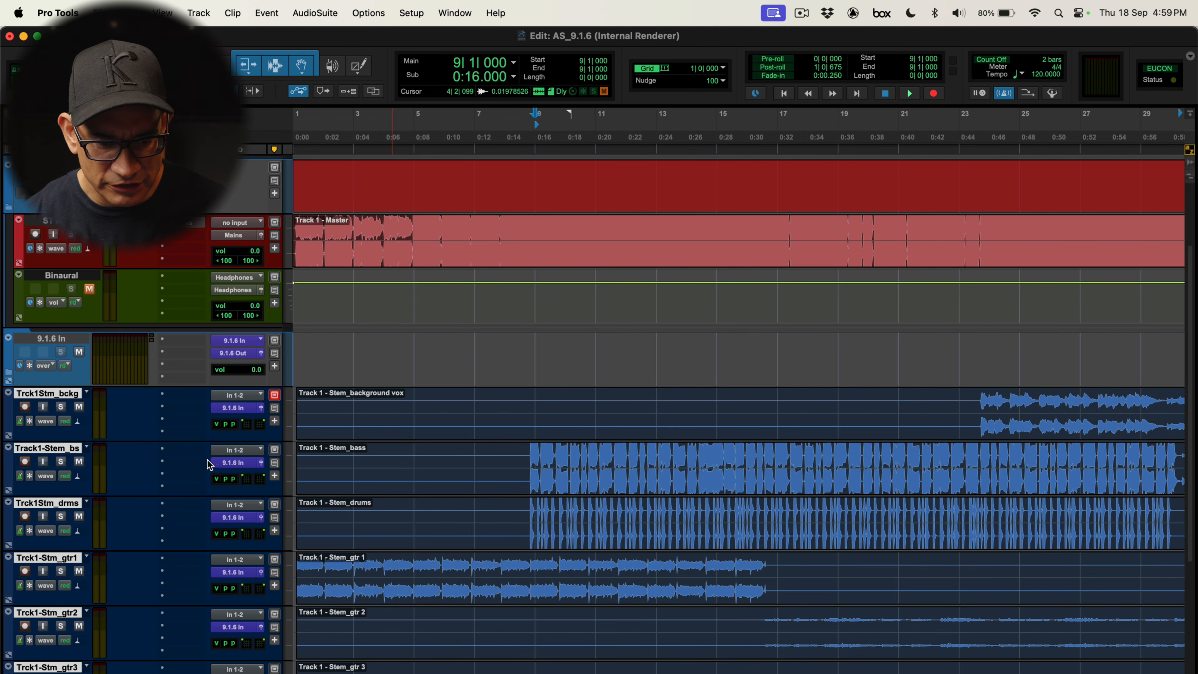
Solo the bass stem and set its LFE send level to -36.5 in its output window
click(61, 461)
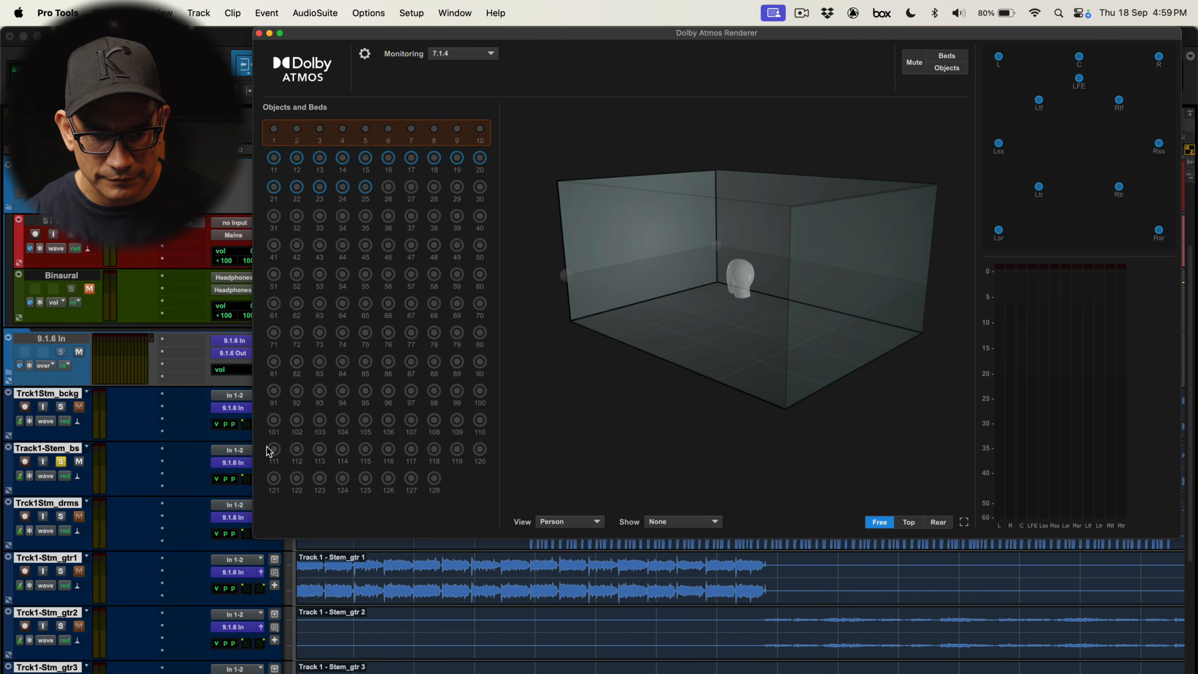
drag(344, 34, 383, 34)
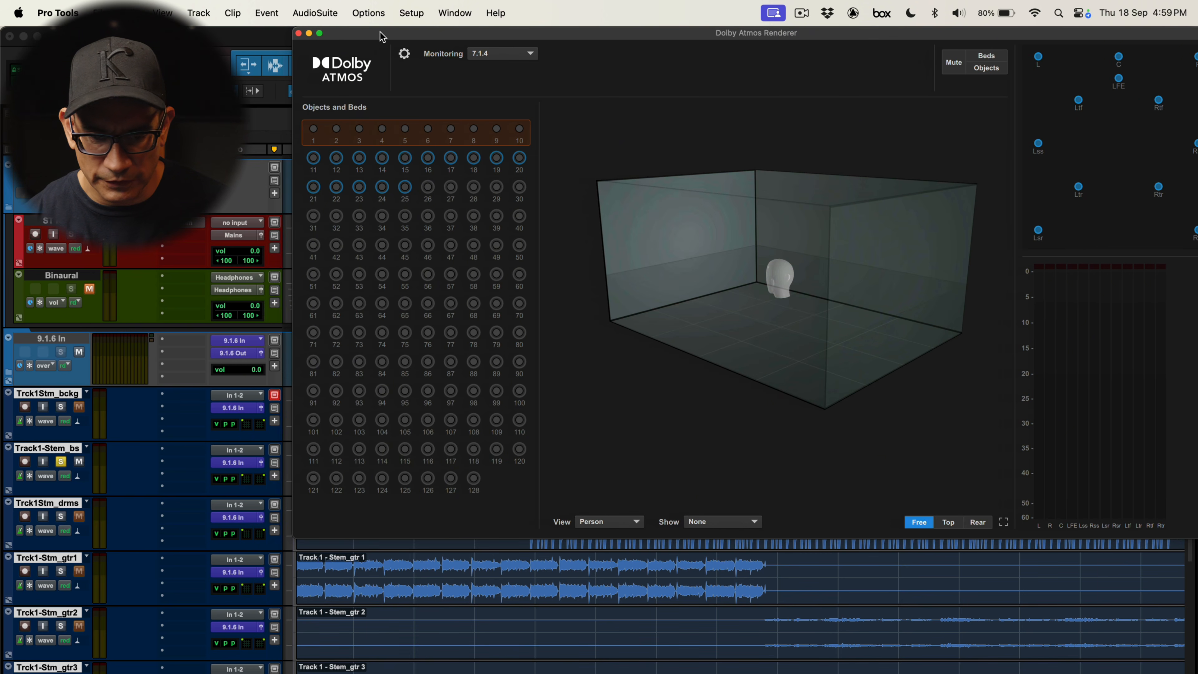
click(275, 462)
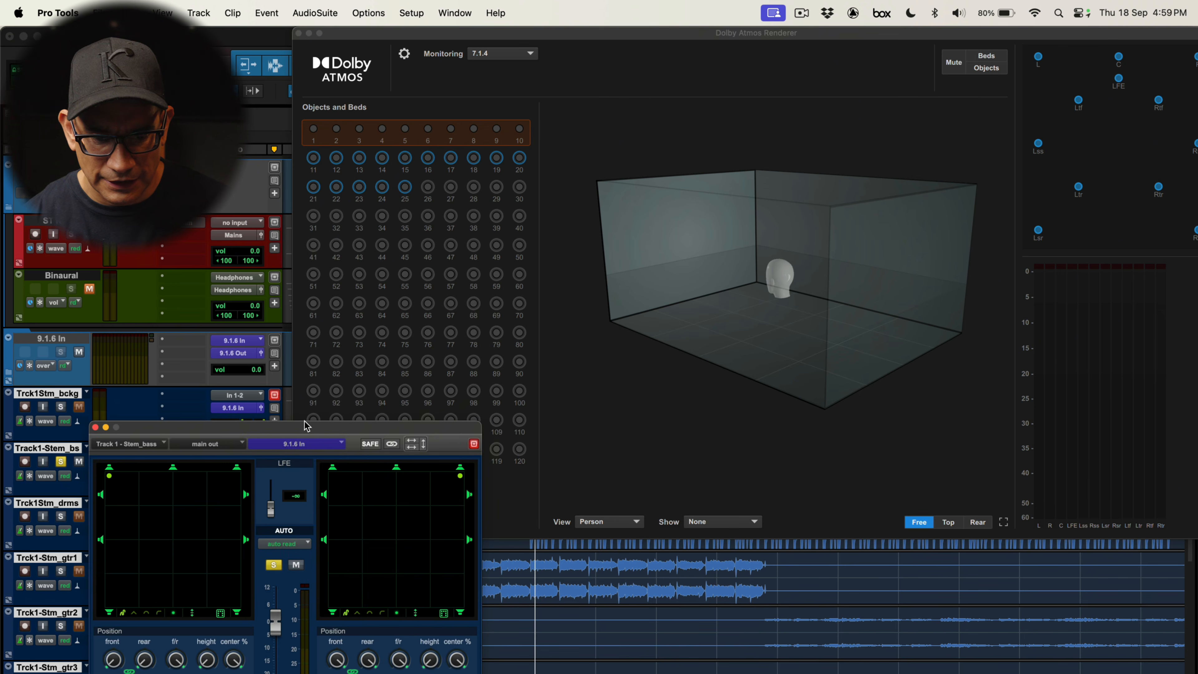
drag(236, 433, 236, 319)
key(space)
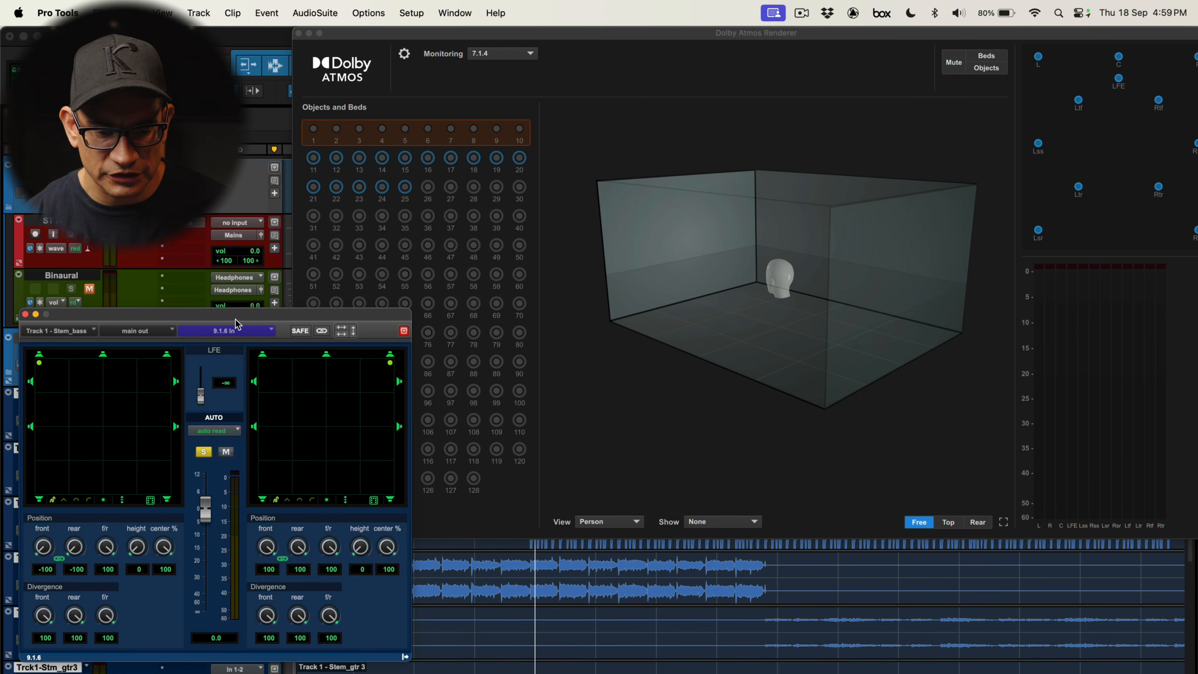
drag(200, 401, 200, 397)
key(space)
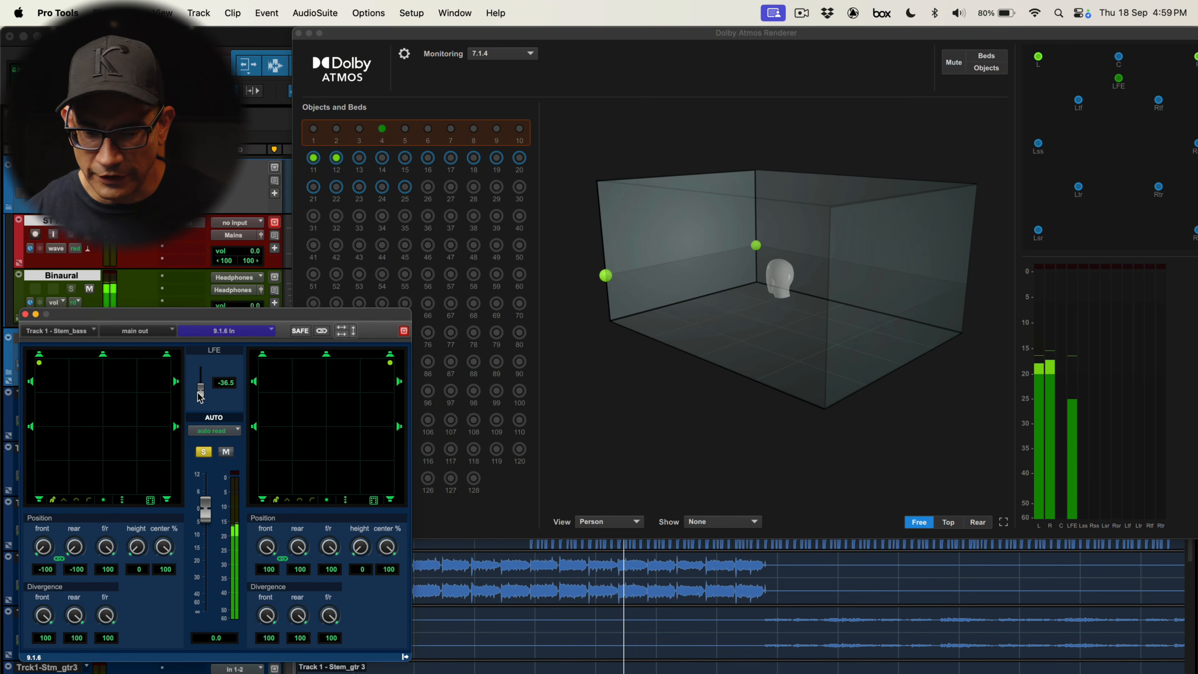
key(super+equal)
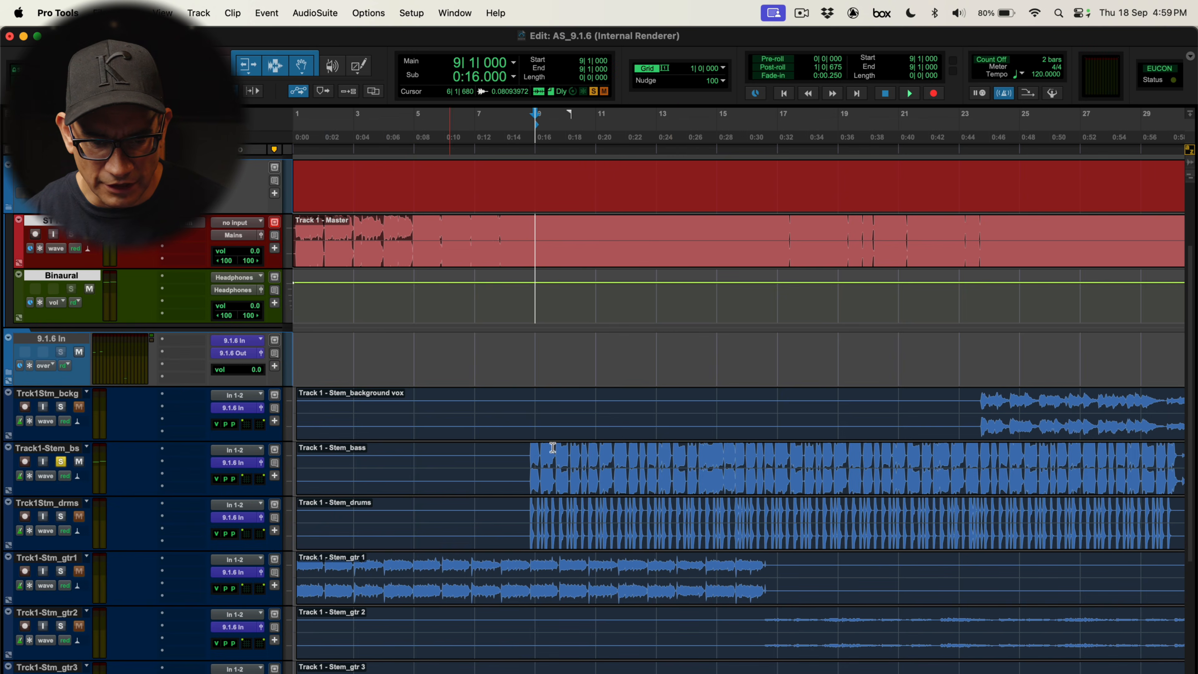
Pan the gtr 1 stem partway toward the rear, to a front/rear position of 51
click(565, 501)
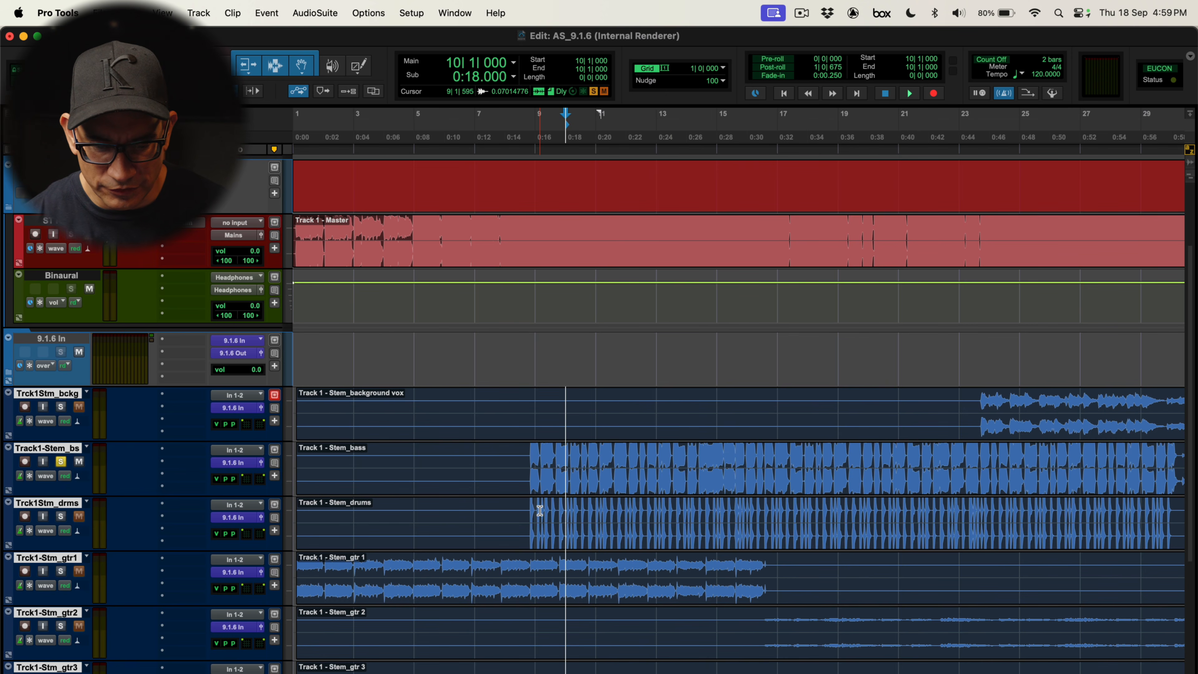
triple_click(457, 597)
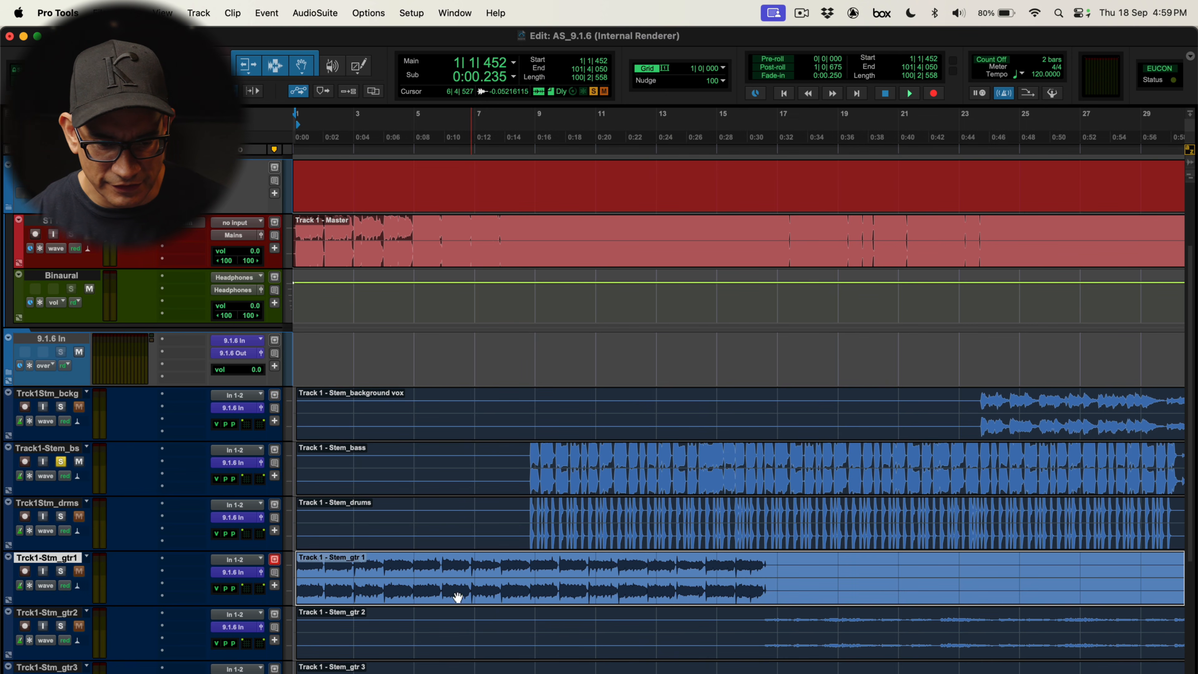
click(279, 572)
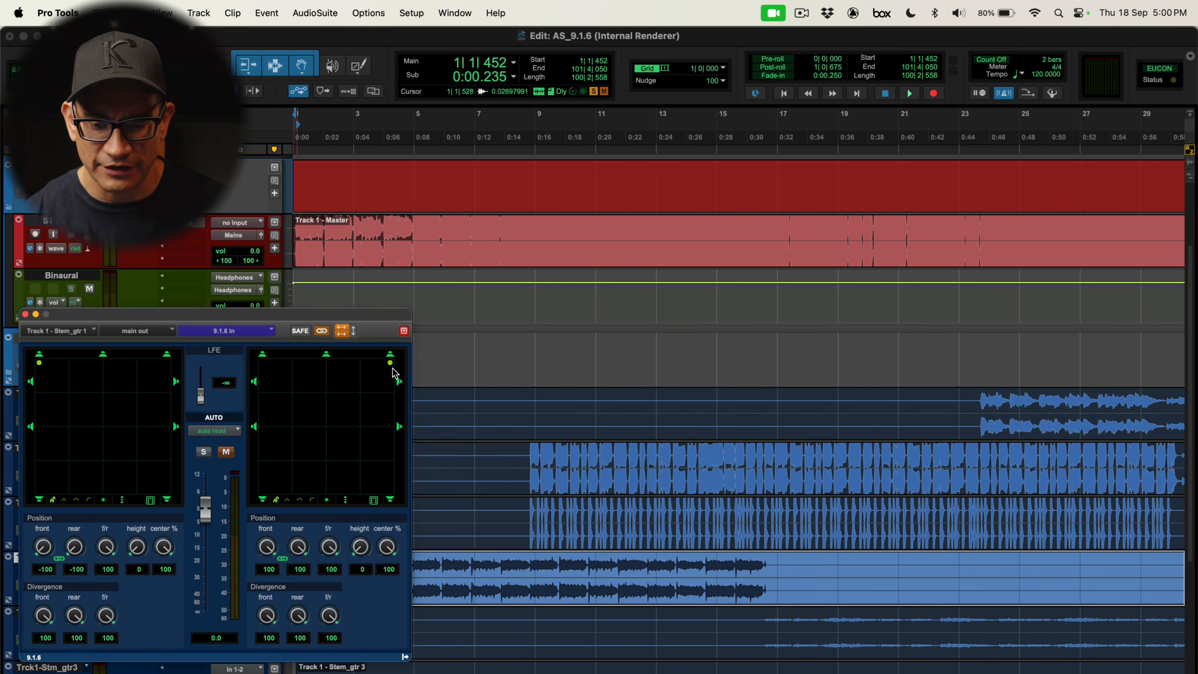
drag(391, 364, 393, 398)
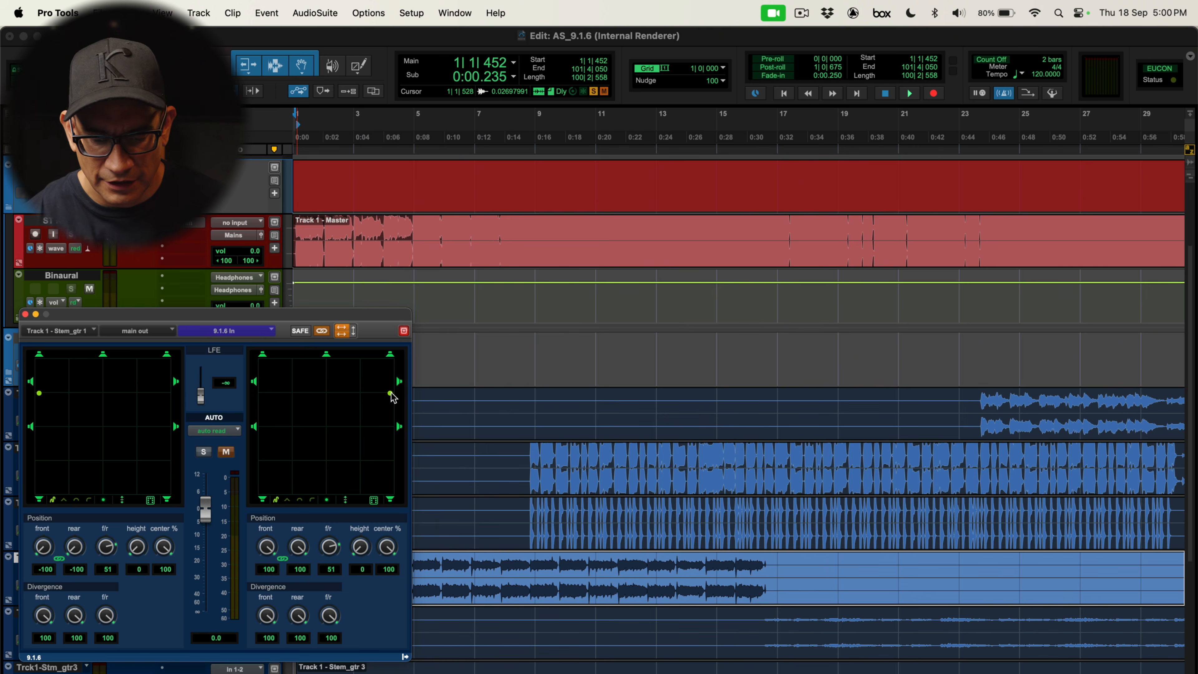
key(super+w)
Review the panner settings of the gtr 4 and lead vox stems in their output windows
scroll(391, 392, down, 5)
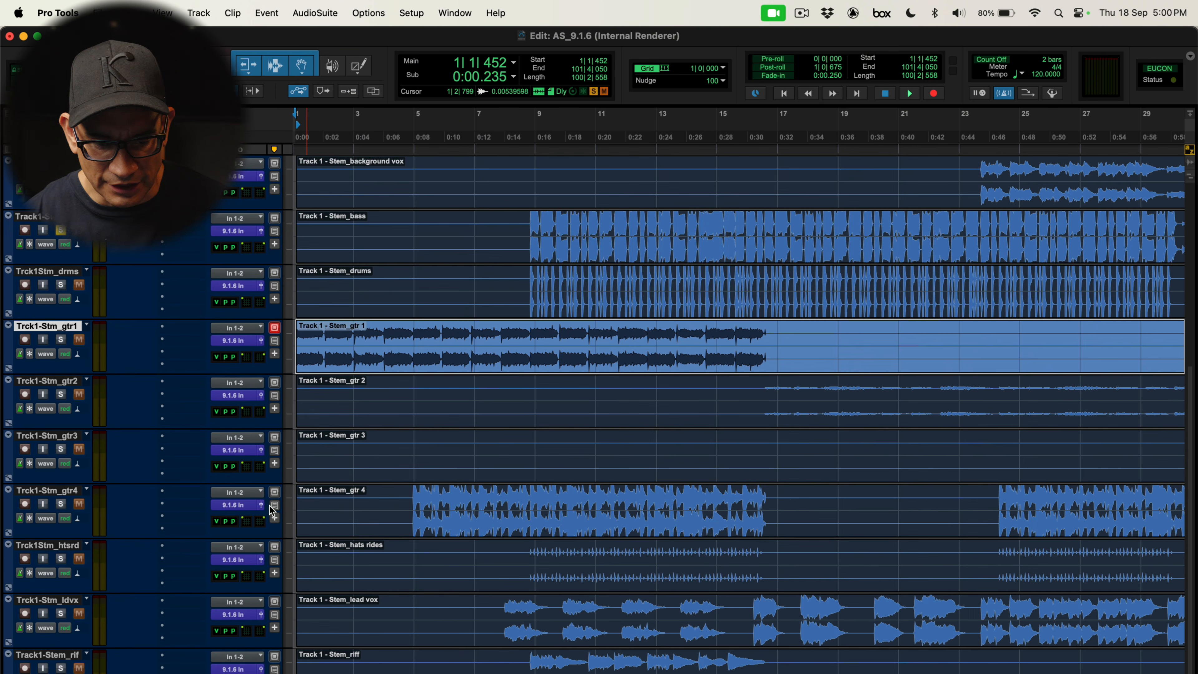
click(274, 505)
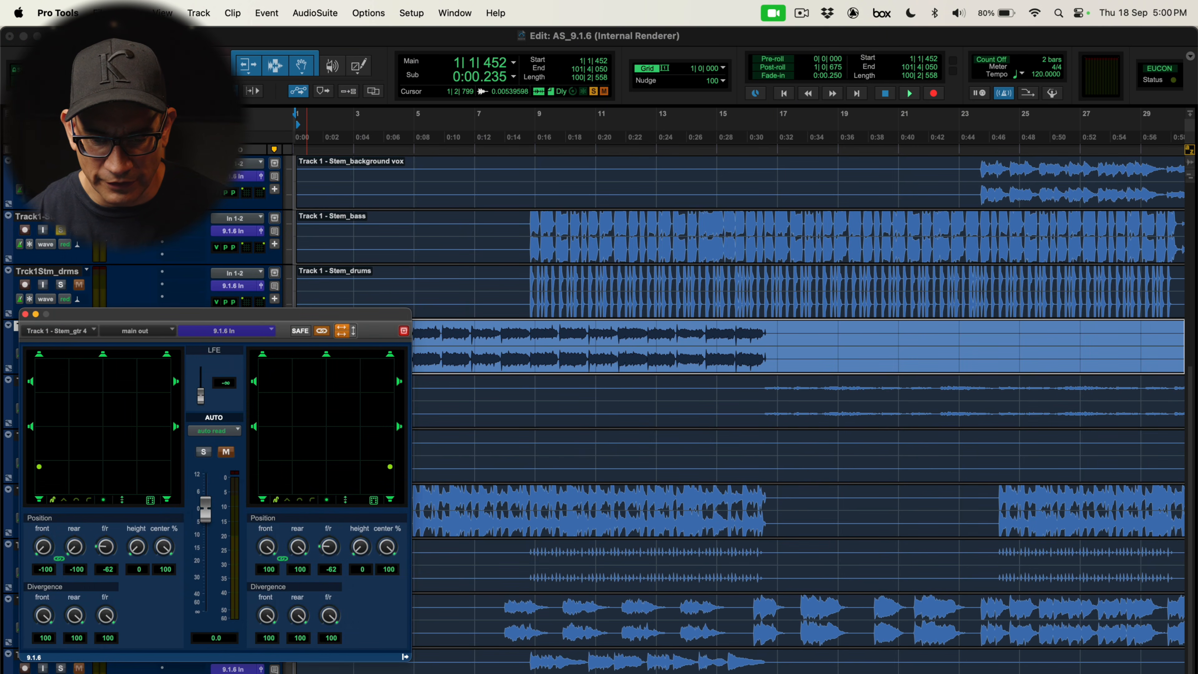
click(505, 618)
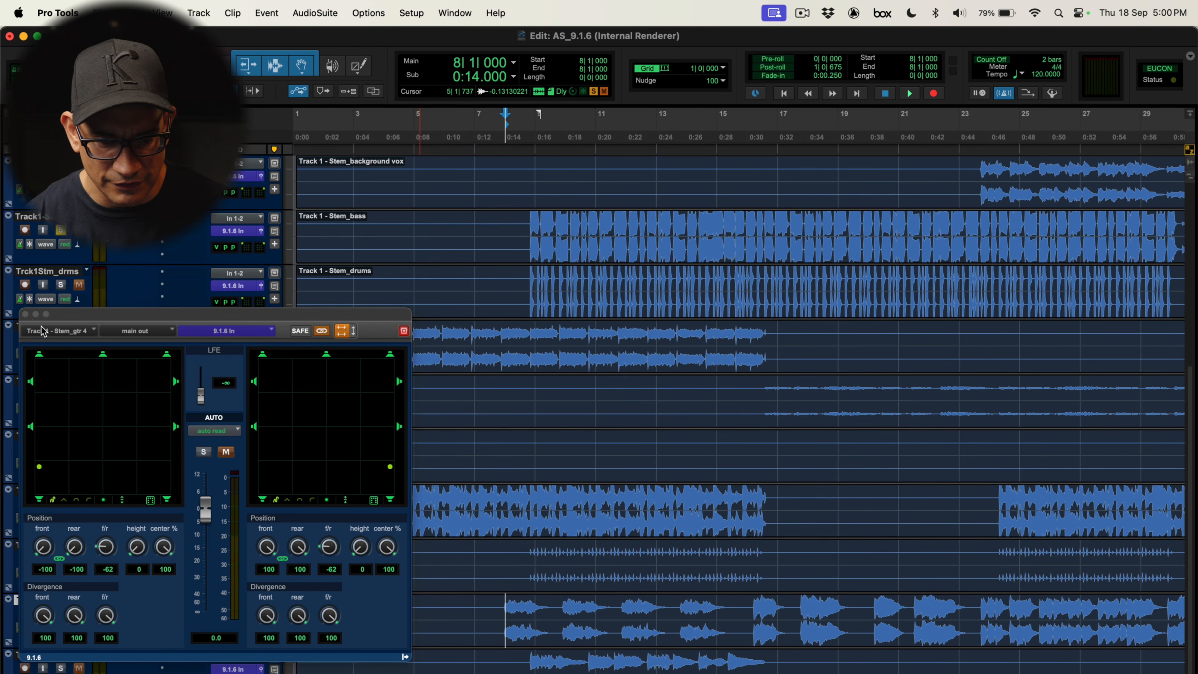
click(25, 314)
click(262, 615)
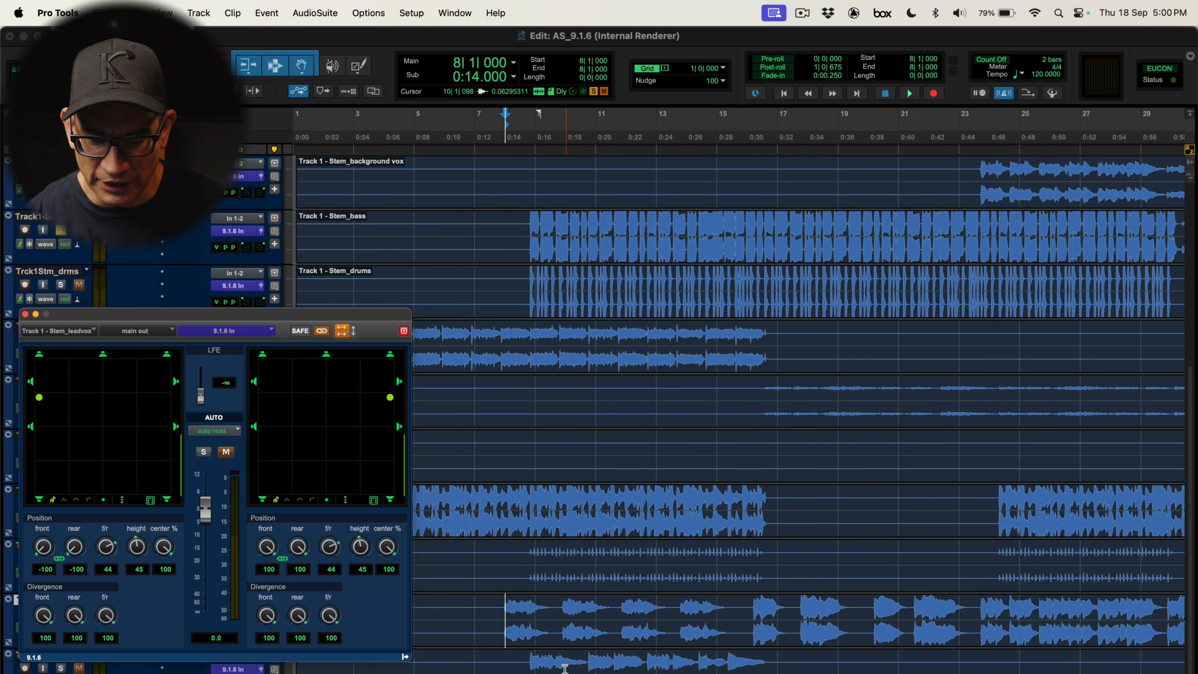
key(super+w)
Pan the riff stem to the rear, with front/rear at -72 and height at 67
click(524, 666)
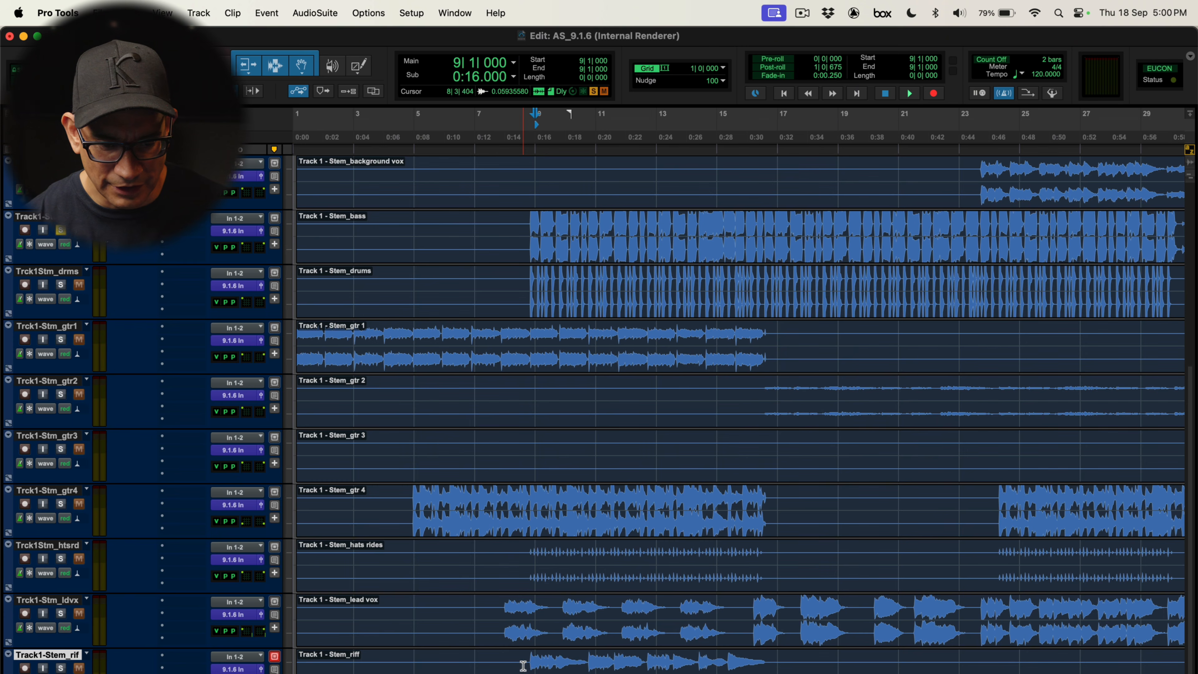
click(538, 663)
click(261, 669)
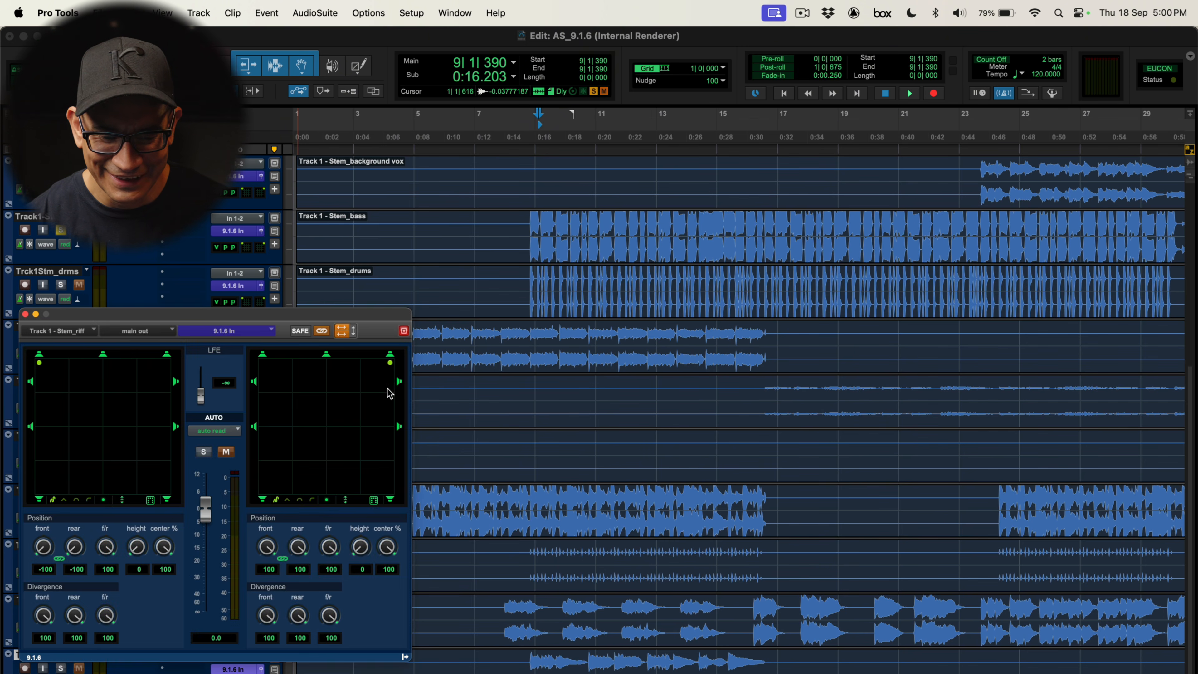
drag(387, 394, 377, 485)
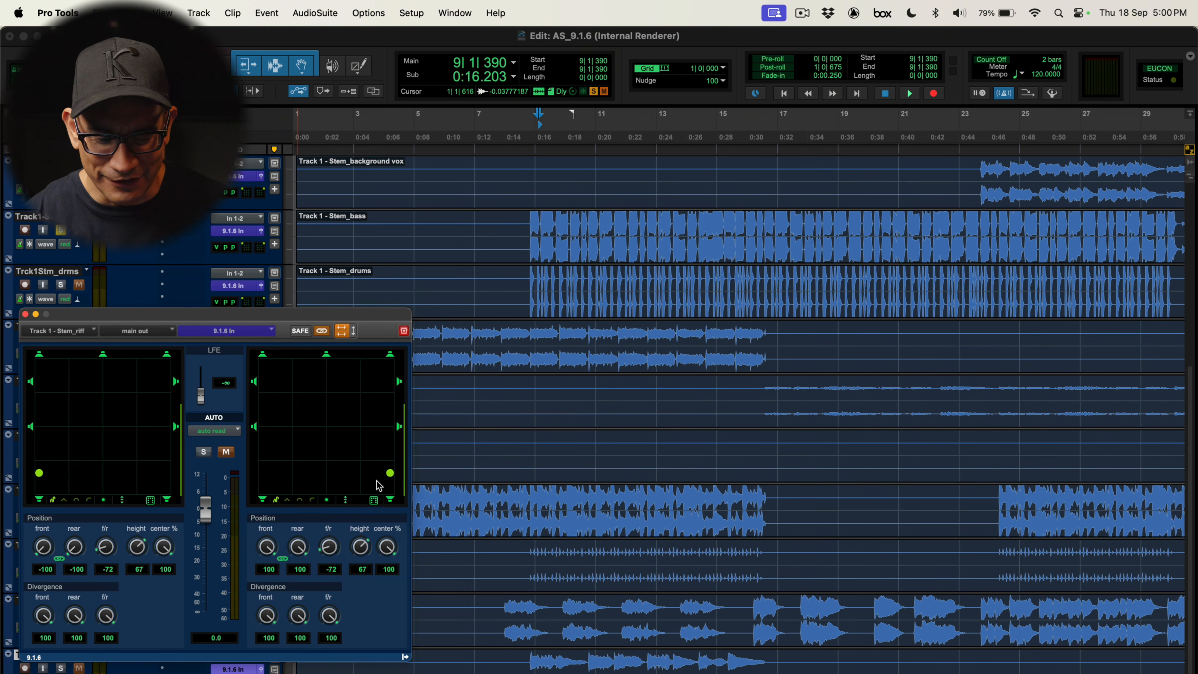
key(super+w)
Unsolo the bass stem
scroll(374, 491, up, 5)
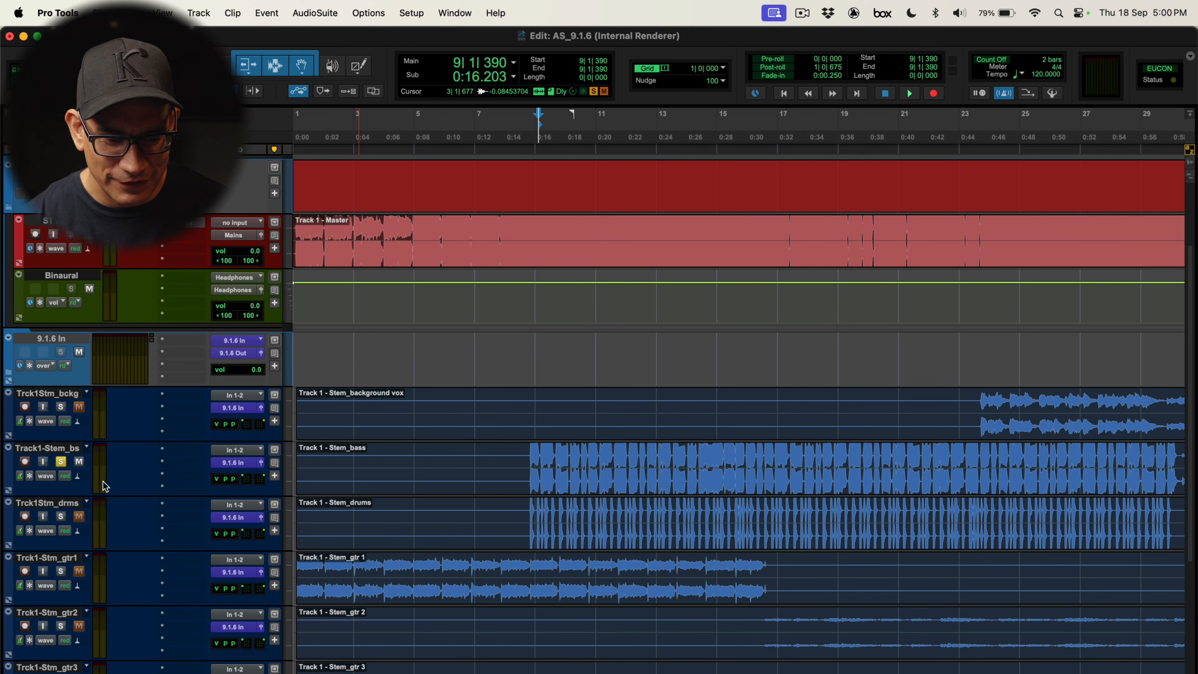
click(60, 461)
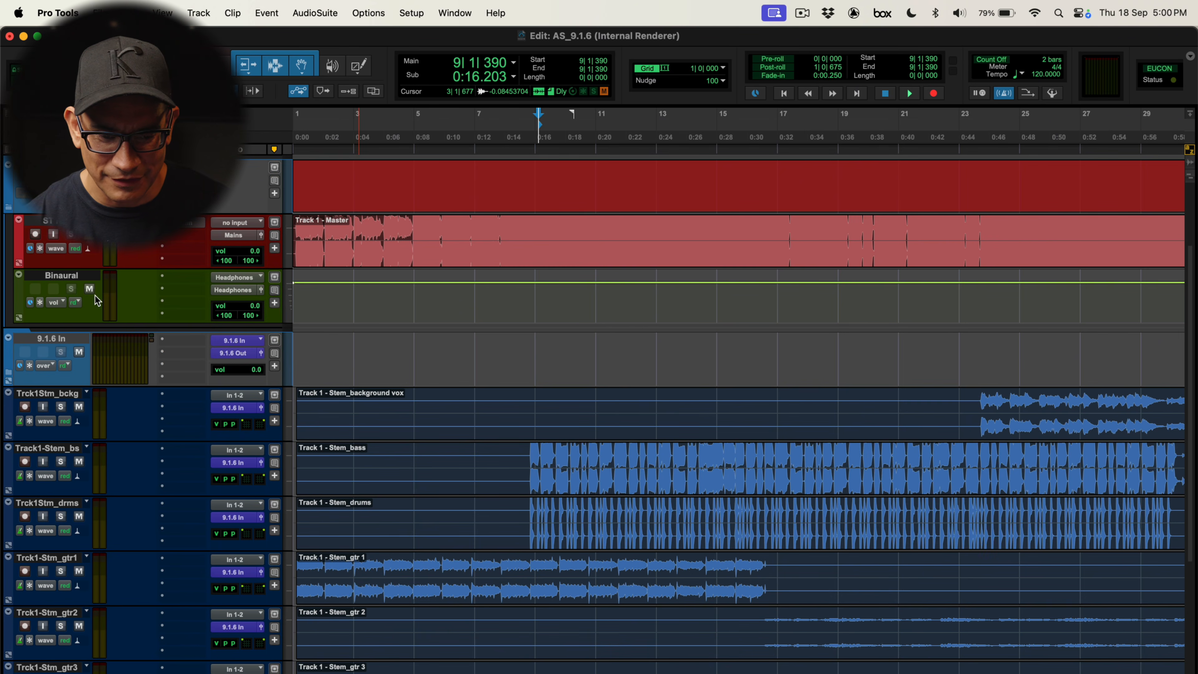
Open the Dolby Atmos renderer and play the session briefly to monitor the stems
key(alt+super+r)
key(space)
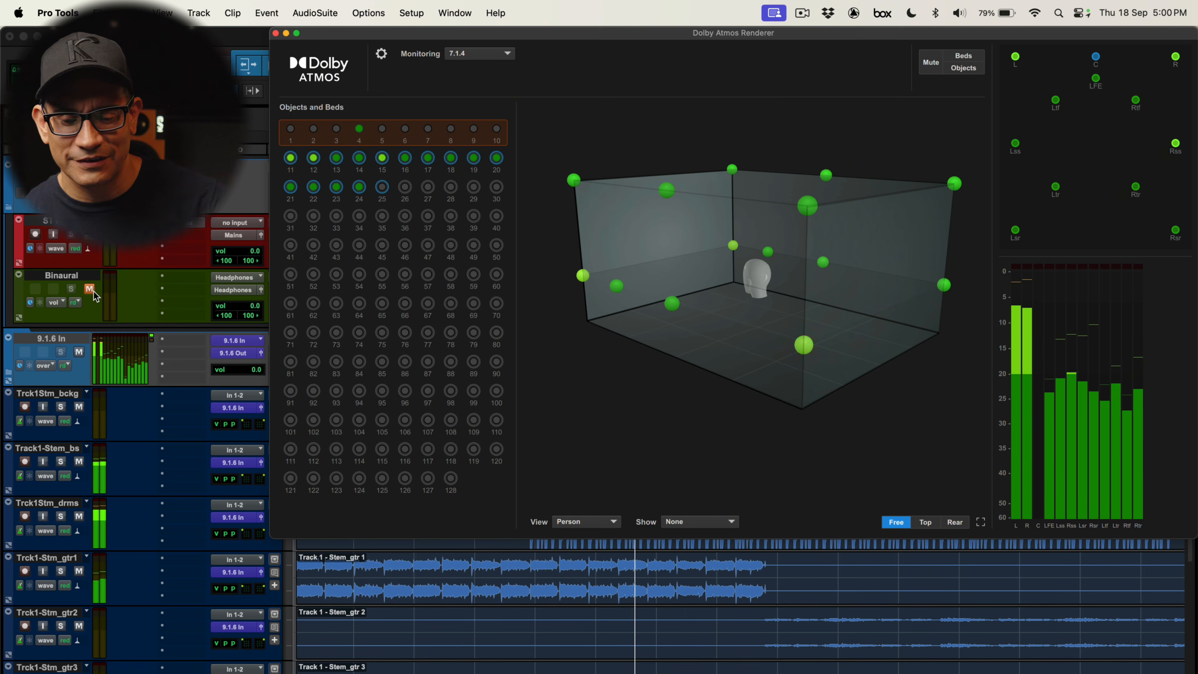
key(space)
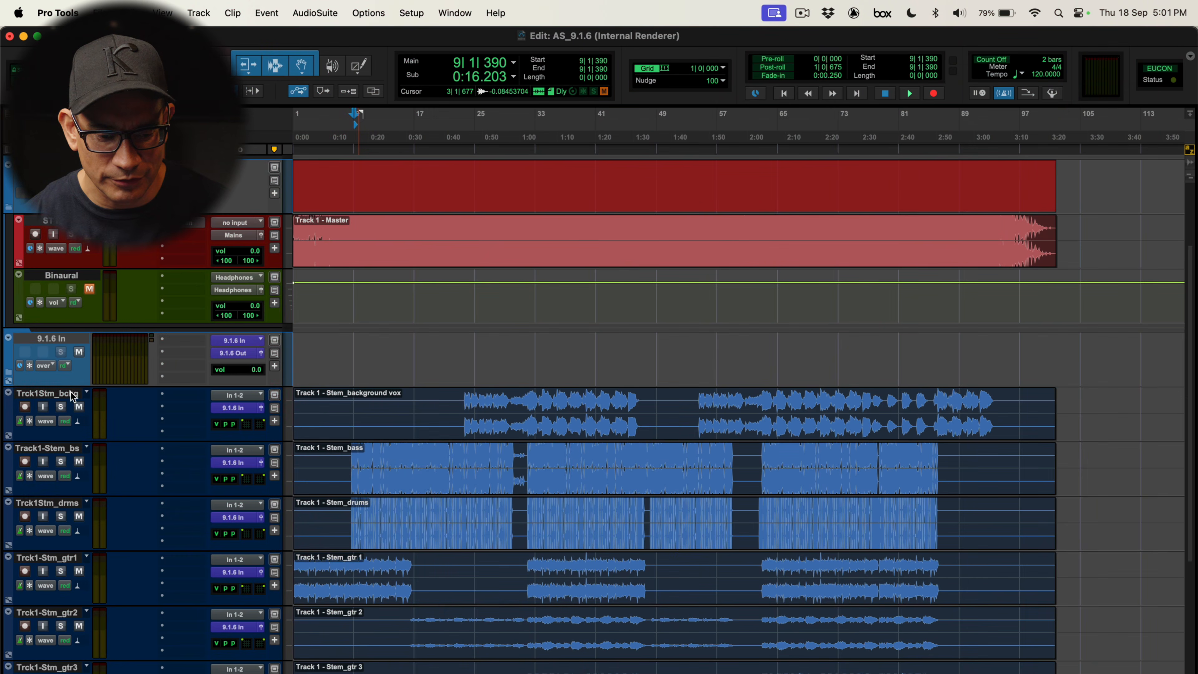
Move all the Track 1 stem tracks into a new 9.1.6 routing folder named ƒ Song 1
click(62, 392)
scroll(105, 484, down, 5)
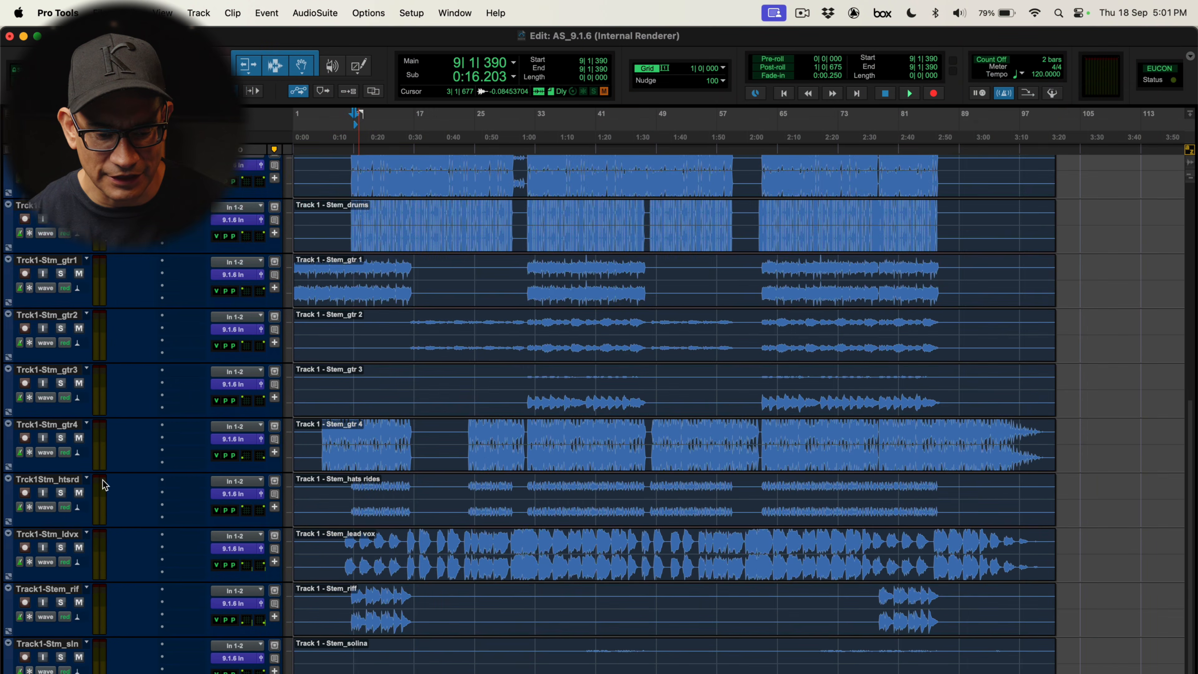
shift+click(64, 644)
scroll(107, 484, up, 5)
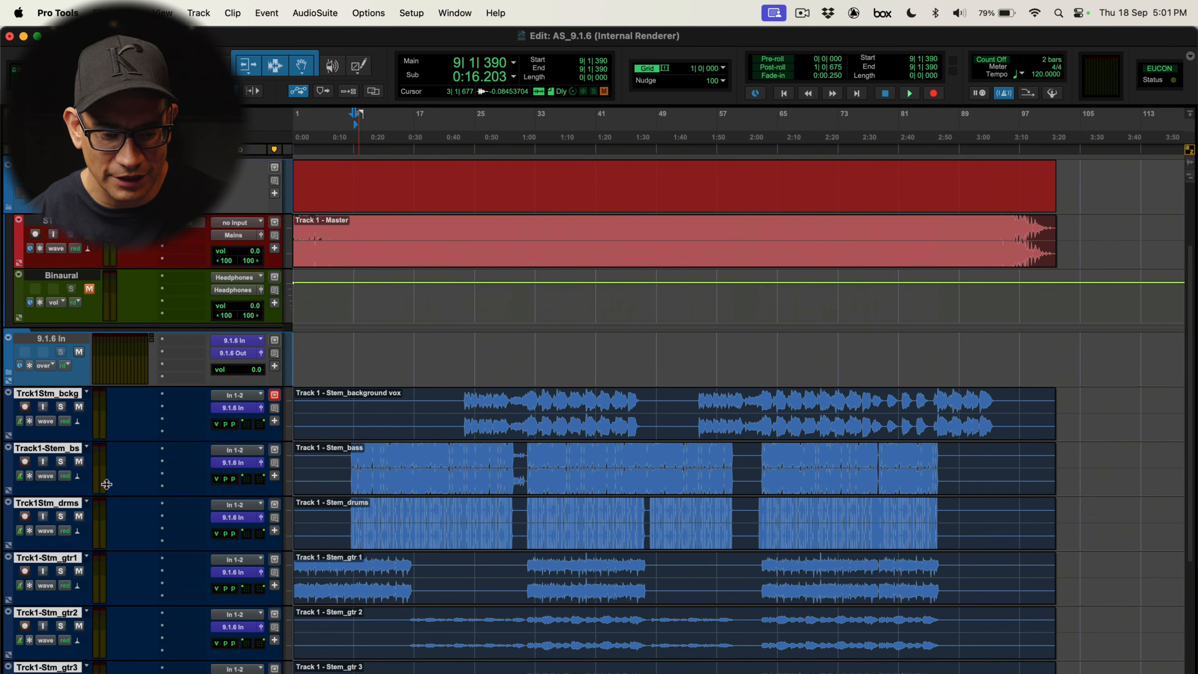
right_click(78, 402)
mouse_move(142, 445)
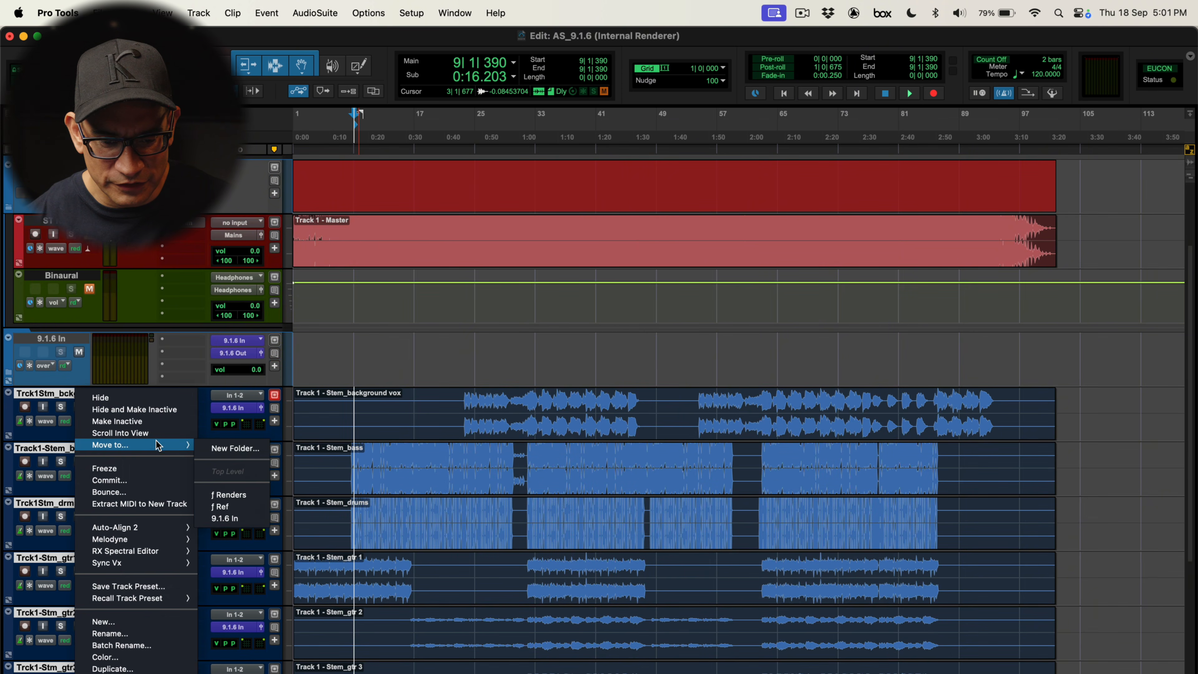
click(236, 449)
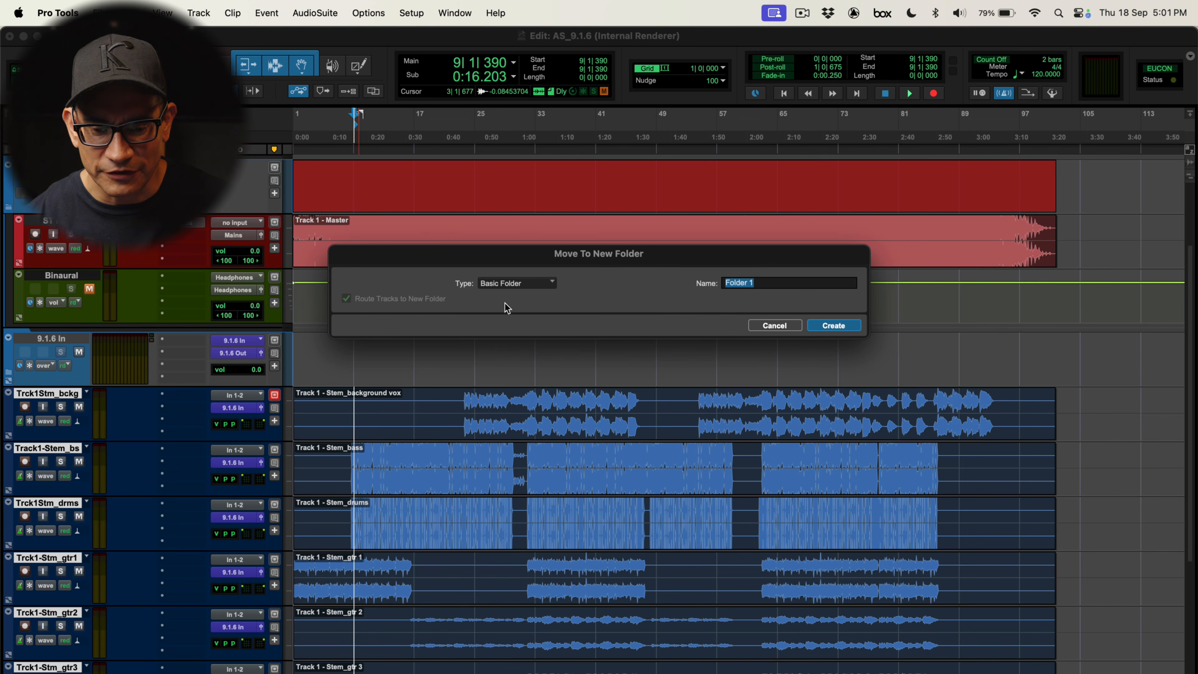
click(516, 285)
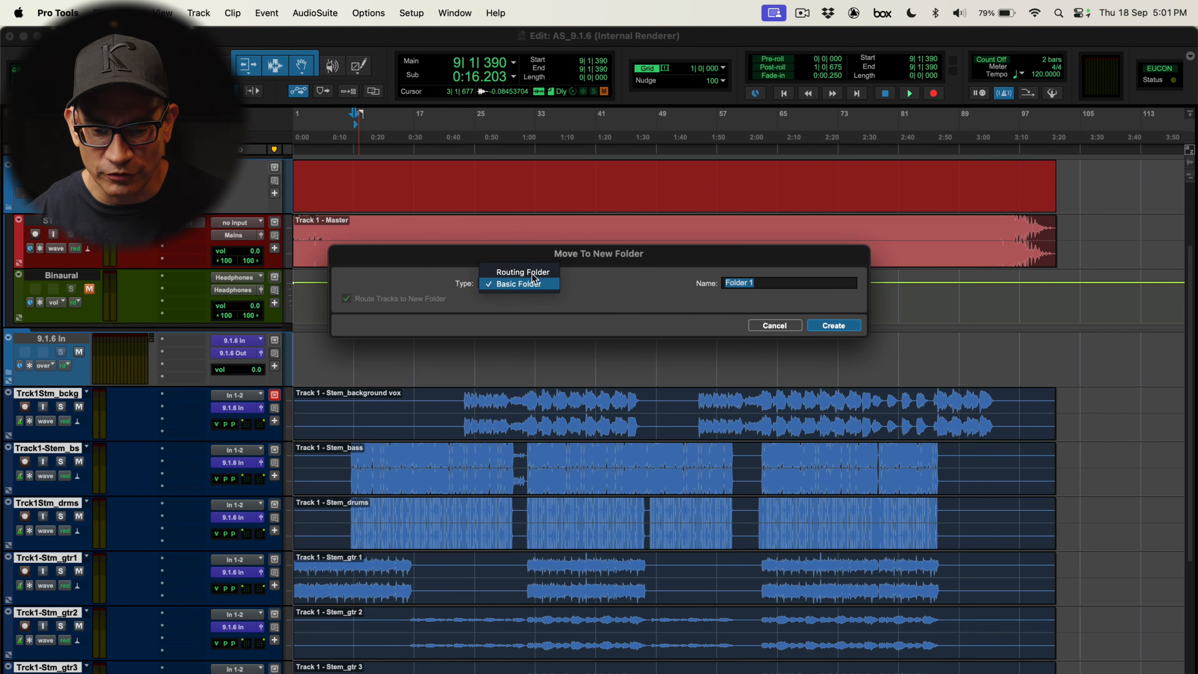
click(522, 273)
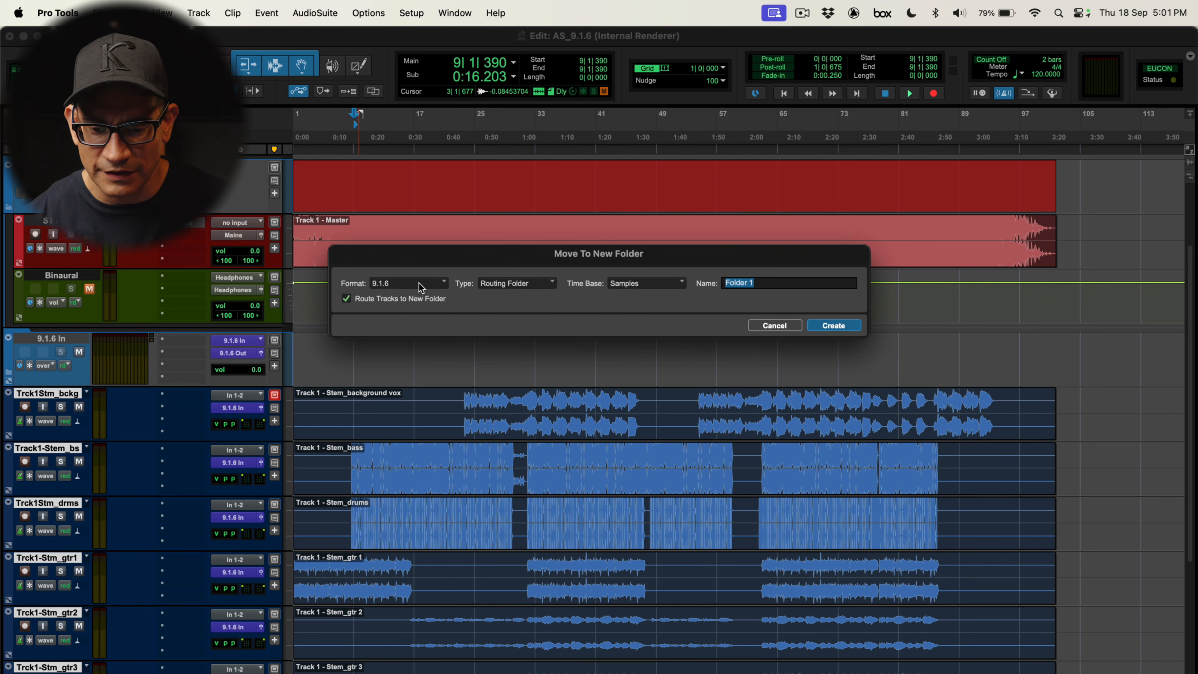
text(ƒ Song 1)
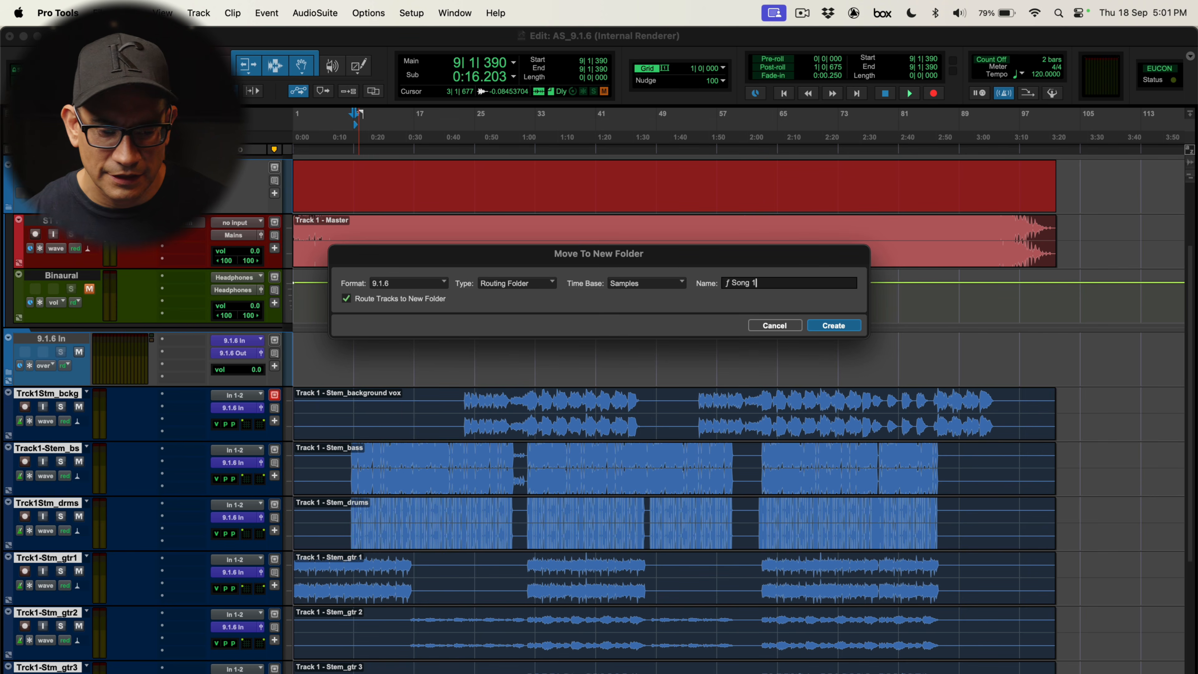
key(Return)
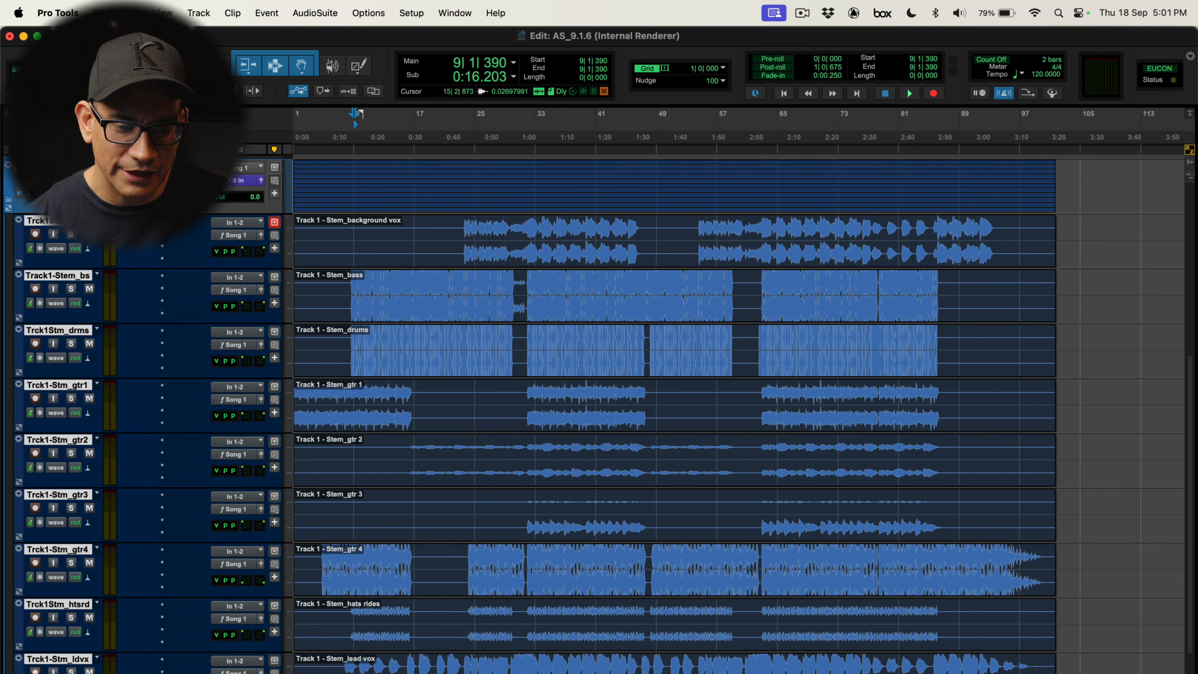
Collapse the ƒ Song 1 folder and play it back while viewing the Atmos renderer
click(8, 199)
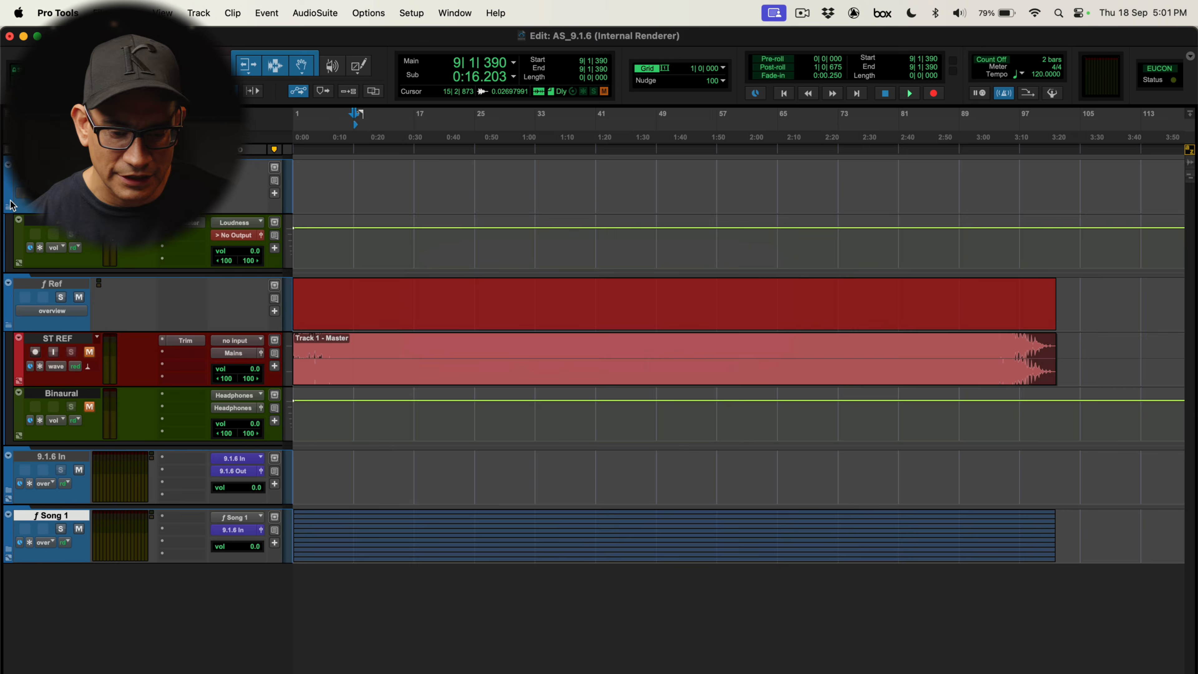
click(384, 516)
key(space)
key(ctrl+alt+super+r)
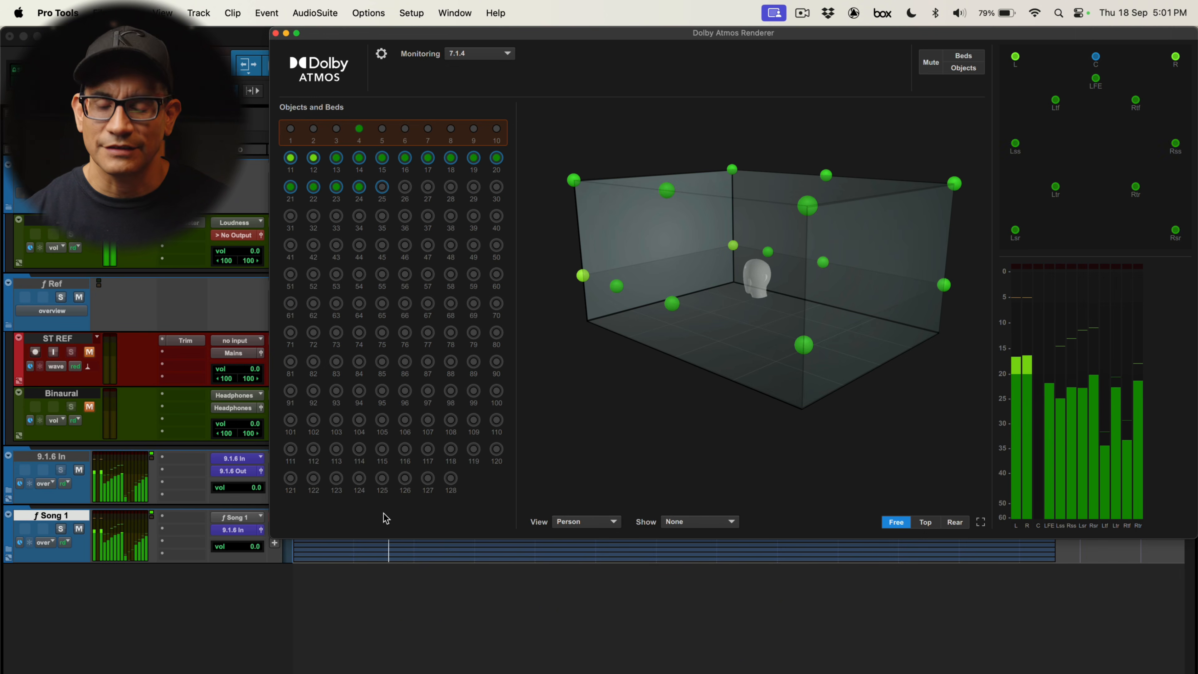
key(super+w)
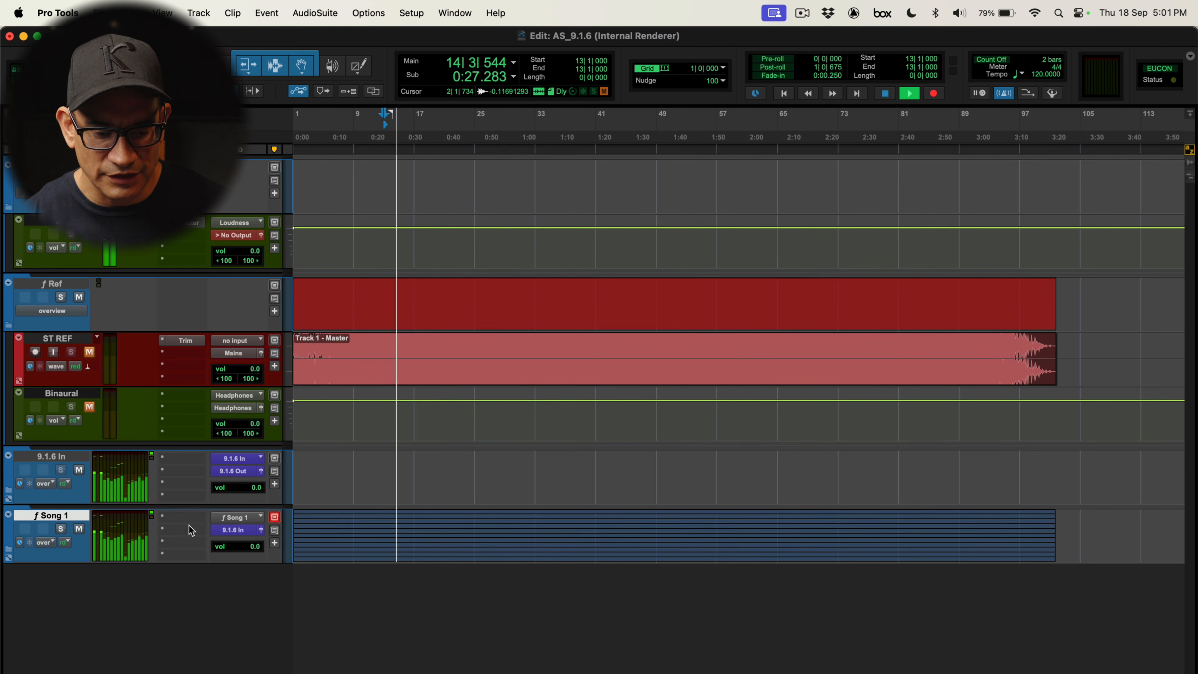
key(space)
Insert a Trim plugin on the ƒ Song 1 folder track and lower its gain
click(179, 522)
mouse_move(179, 520)
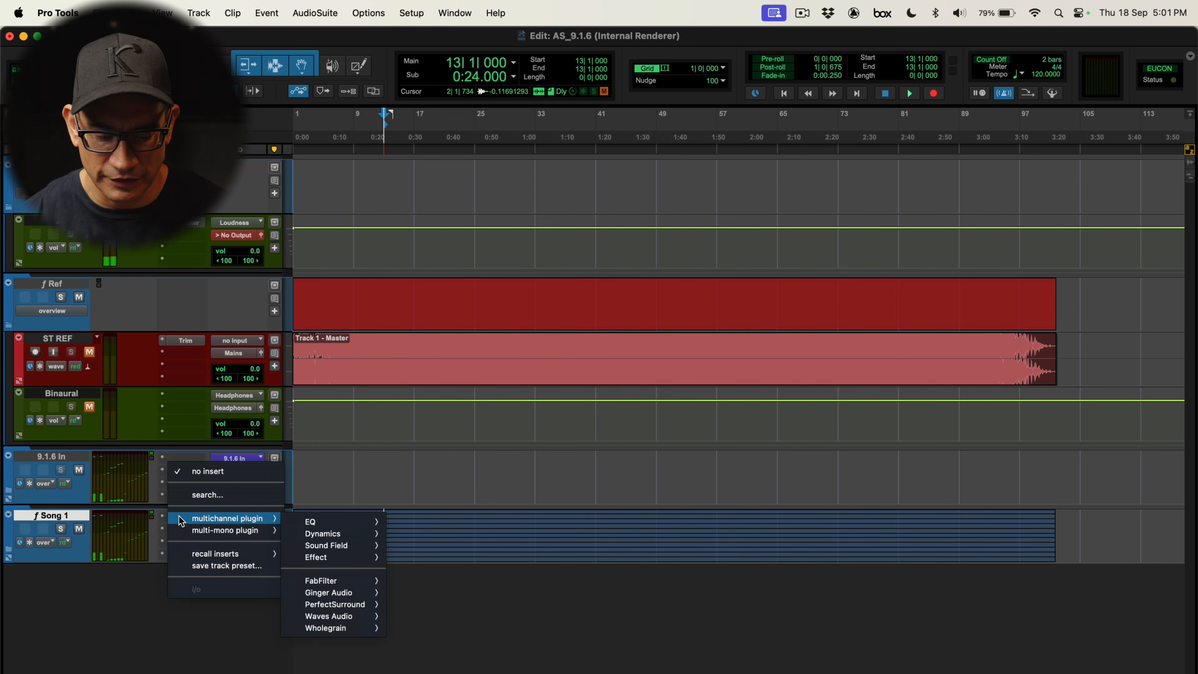
text(trim)
key(Return)
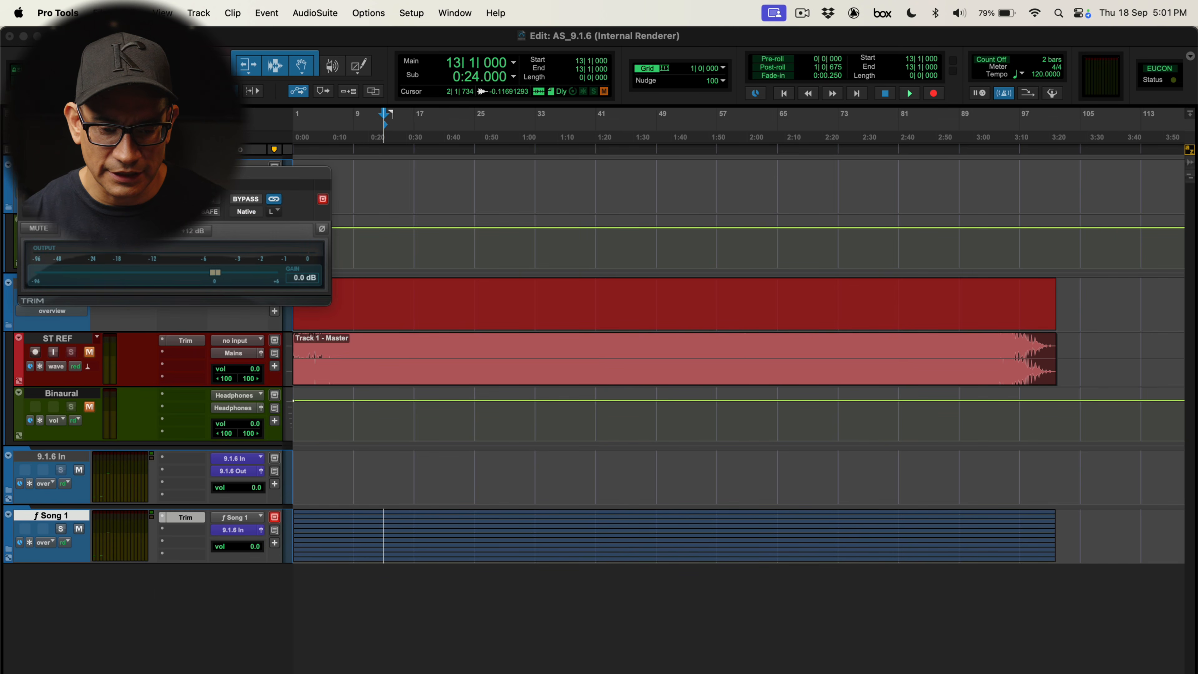
key(space)
drag(215, 273, 93, 276)
key(super+alt+y)
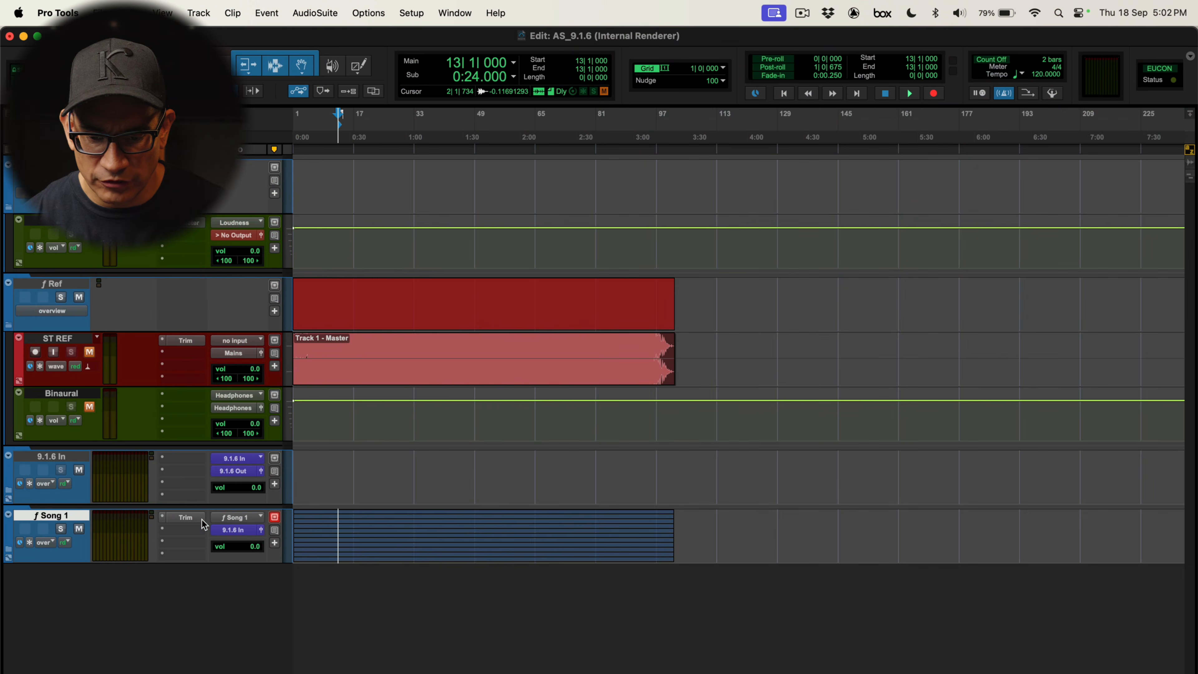
Import all six Track 2 stems from the Track 2 Stems folder as new tracks at the selection
click(706, 353)
key(super+shift+i)
double_click(380, 146)
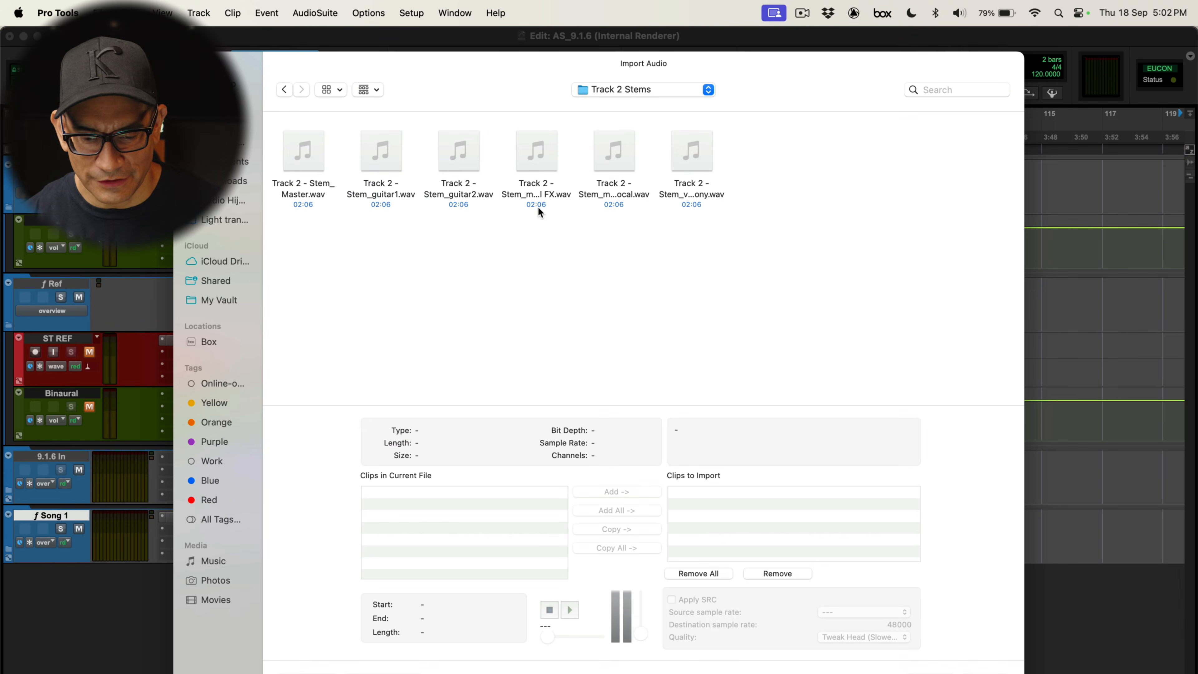
key(super+a)
click(617, 529)
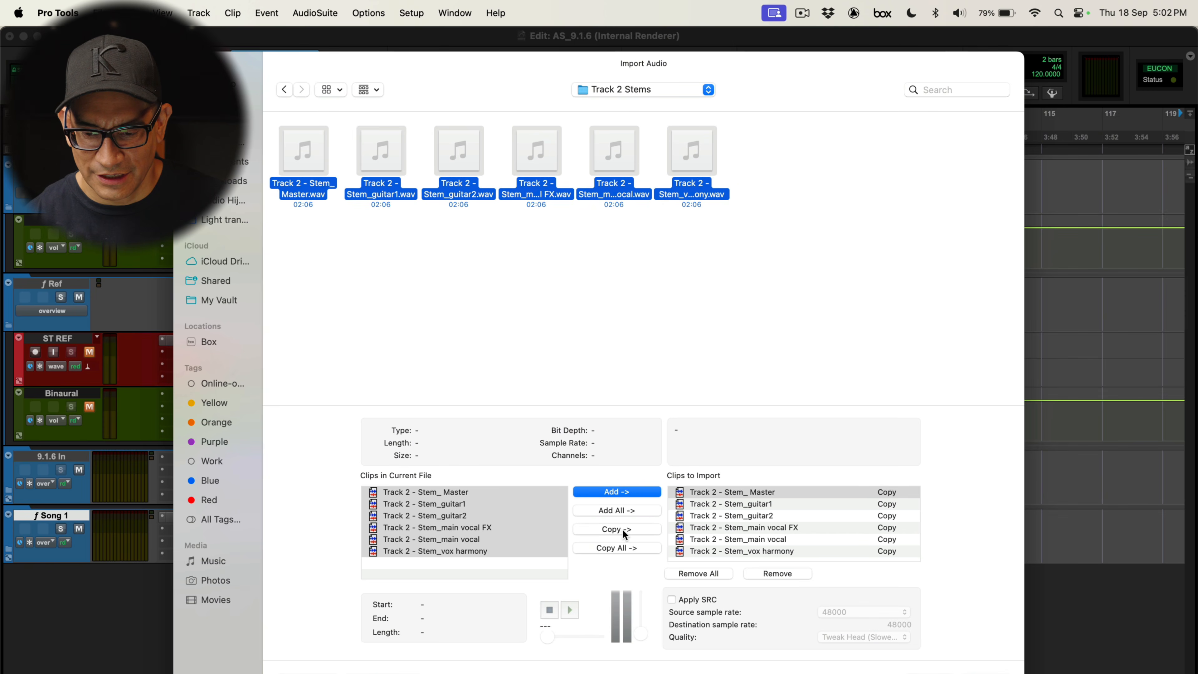
key(Return)
key(Return)
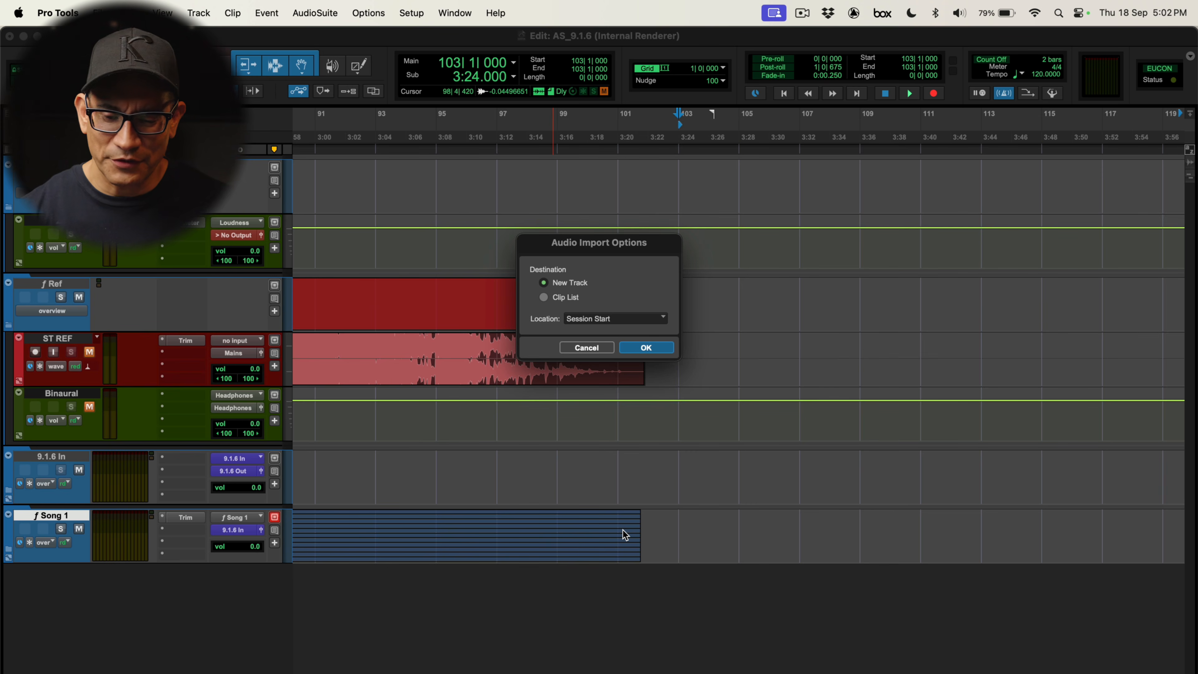
click(590, 319)
click(587, 345)
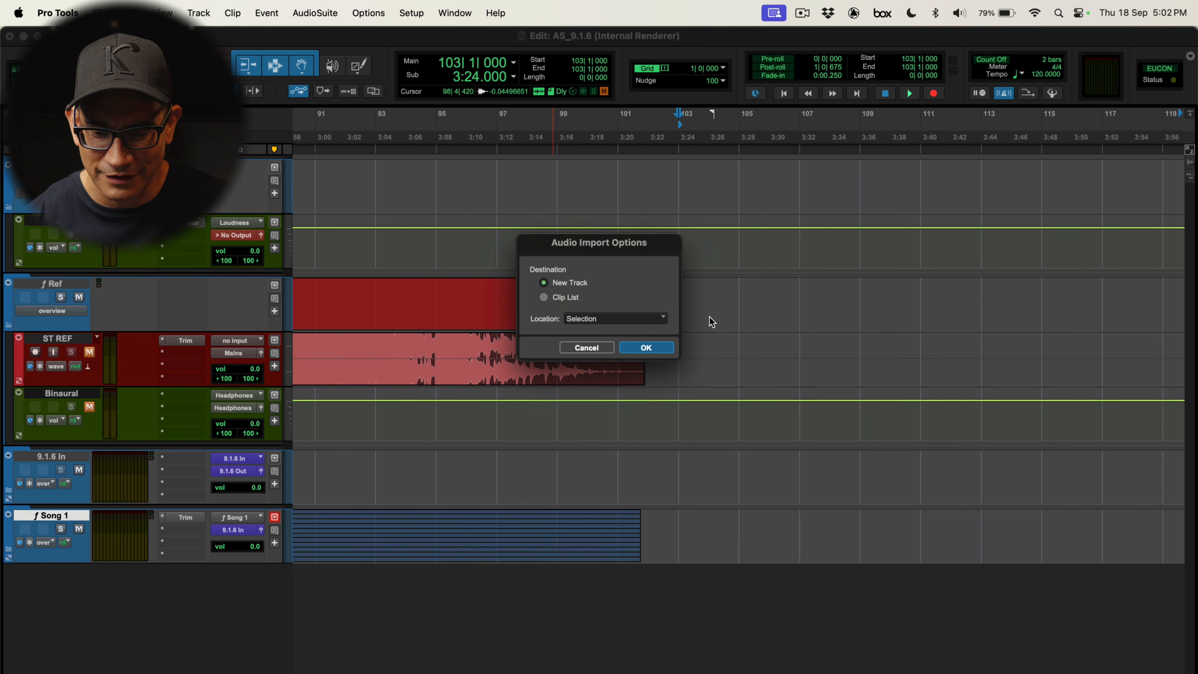
click(669, 352)
Trim the Track 2 master stem clip to start at its first transient and shorten its end
key(super+bracketright)
key(super+bracketright)
key(super+bracketright)
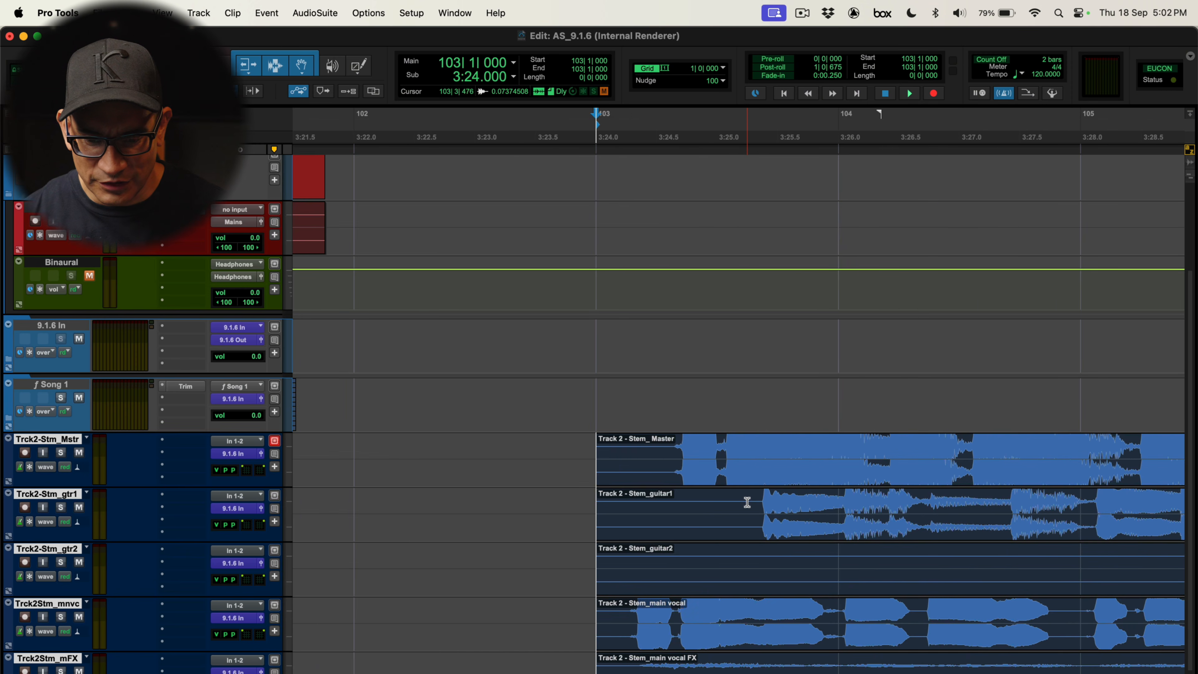
double_click(709, 469)
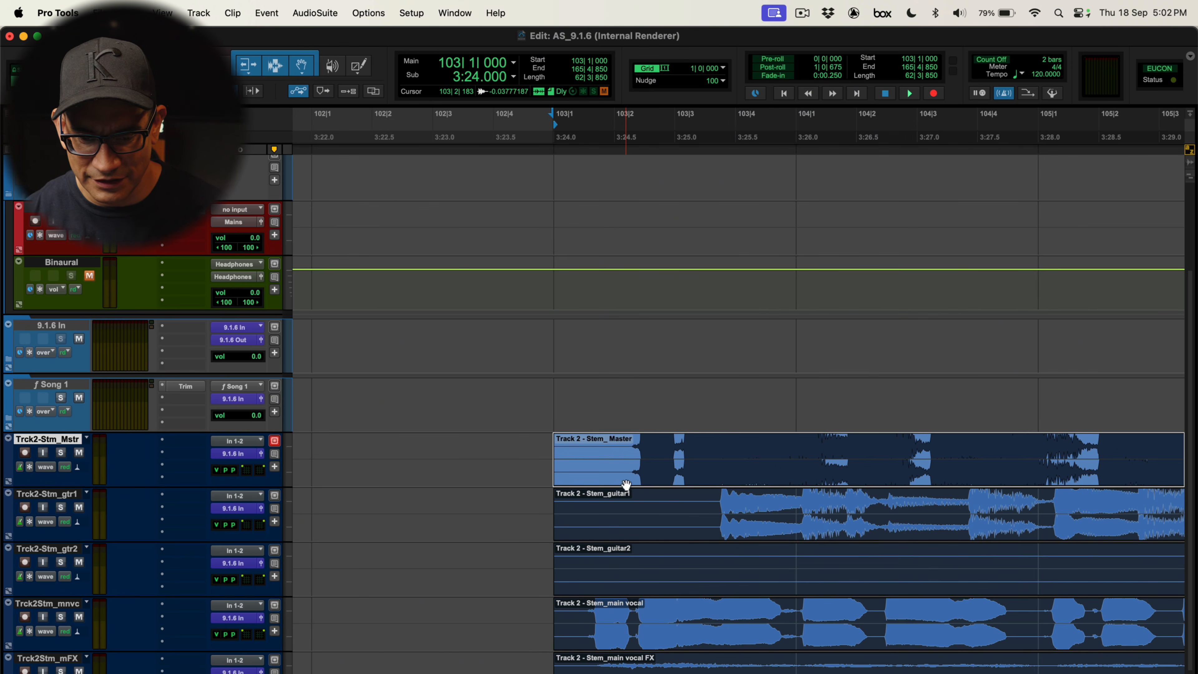
key(Tab)
key(a)
ctrl+click(674, 482)
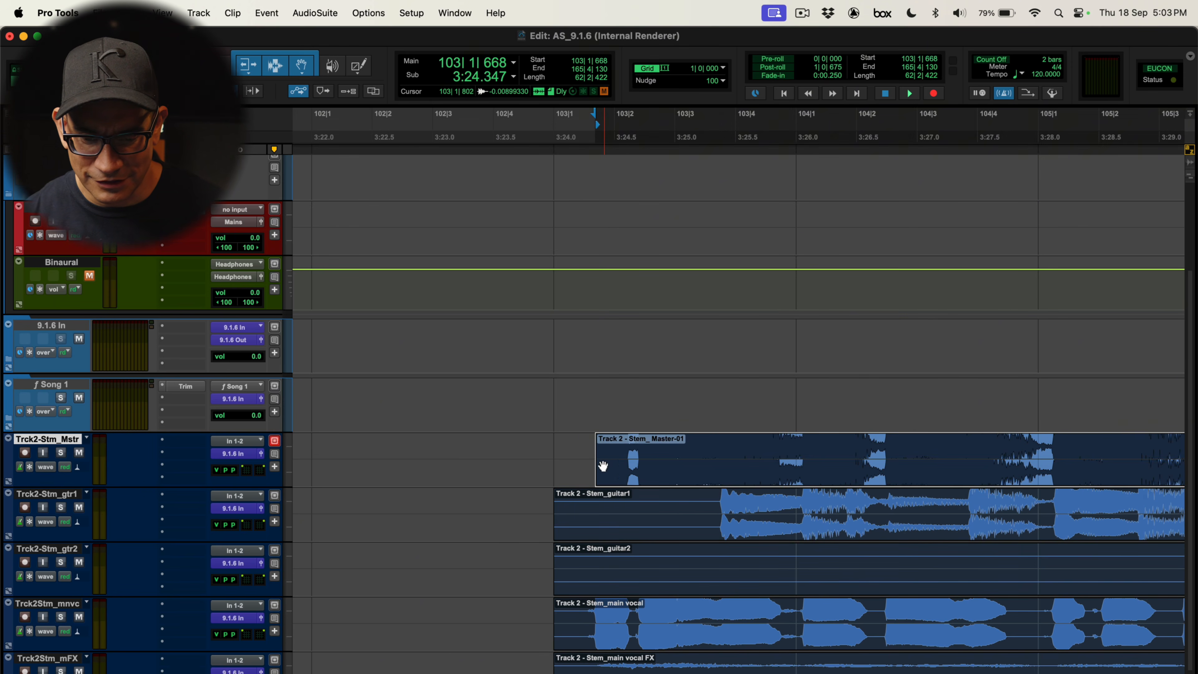
drag(600, 464, 393, 462)
key(Right)
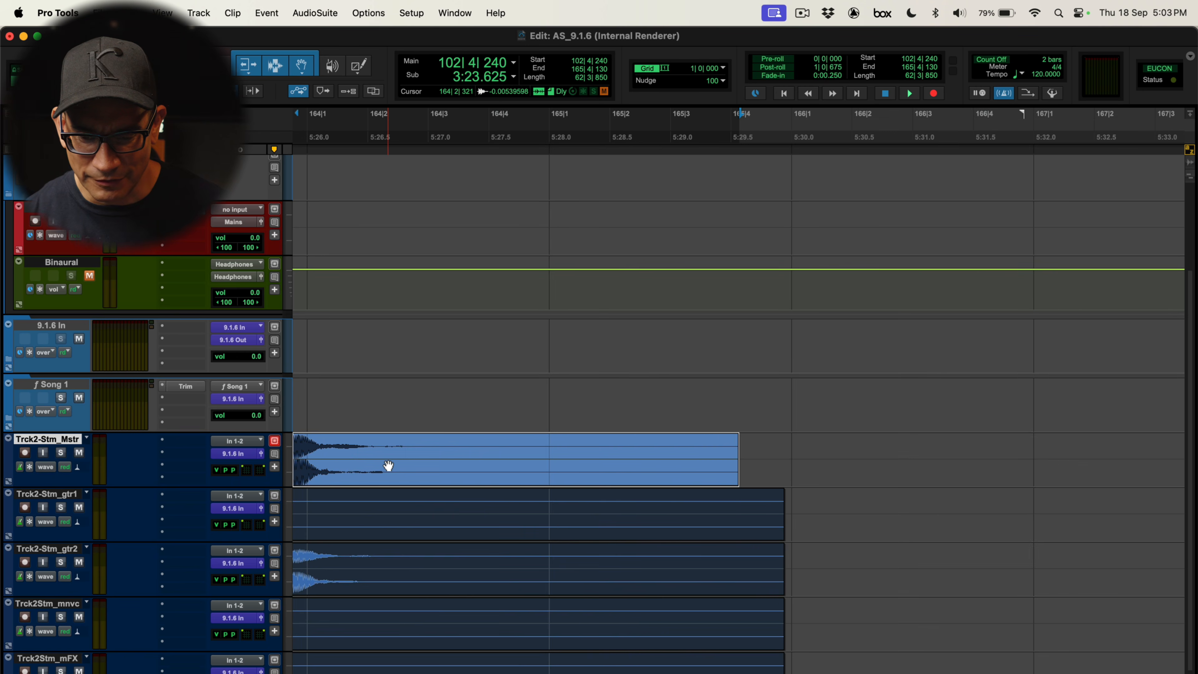
drag(787, 462, 730, 455)
Extend the master stem's range across all Track 2 stem tracks and trim them to match
key(Tab)
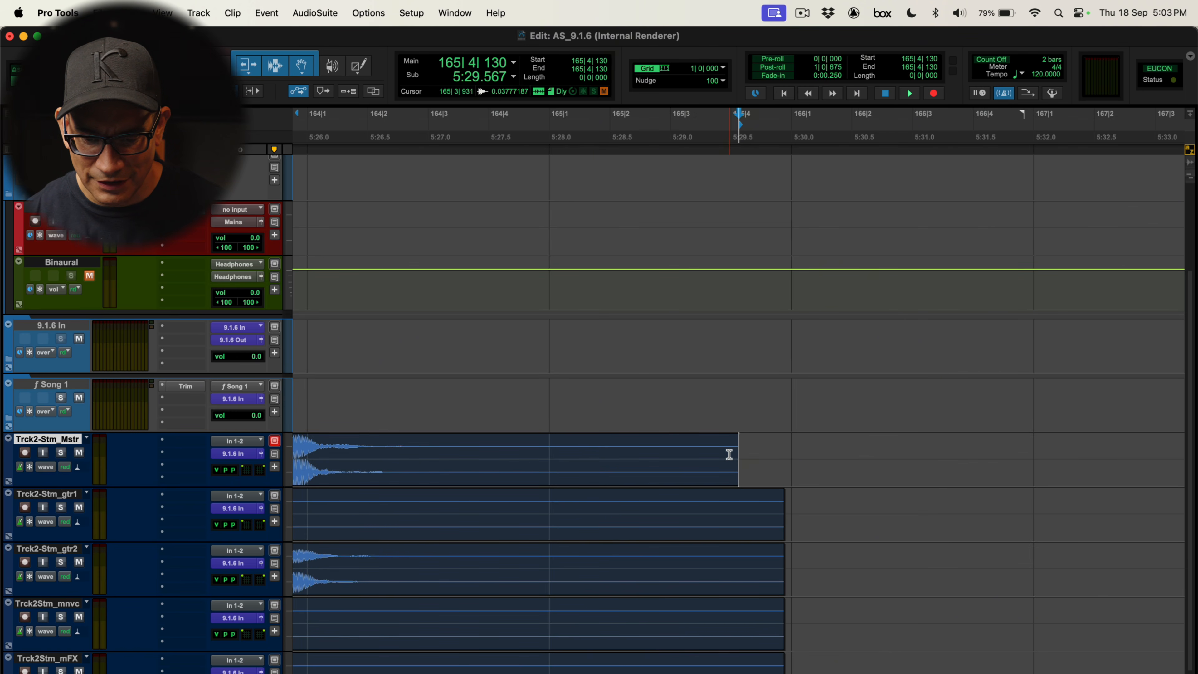
key(semicolon)
key(shift+semicolon)
key(shift+semicolon)
key(shift+semicolon)
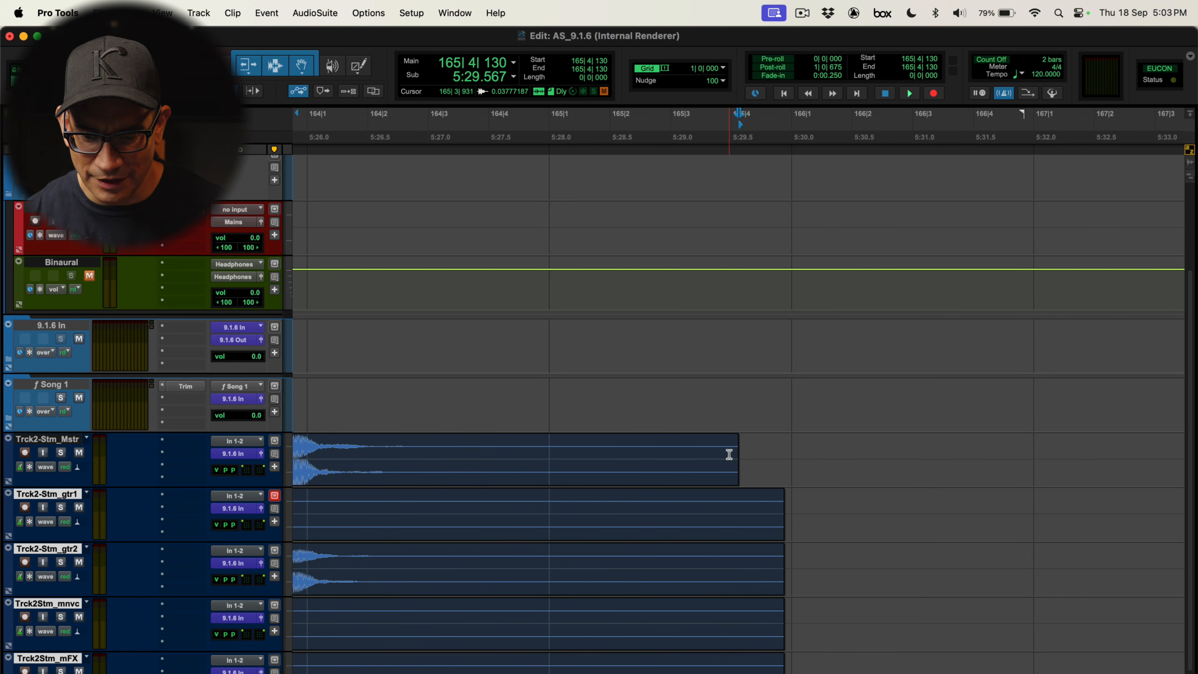
click(712, 477)
key(alt+f)
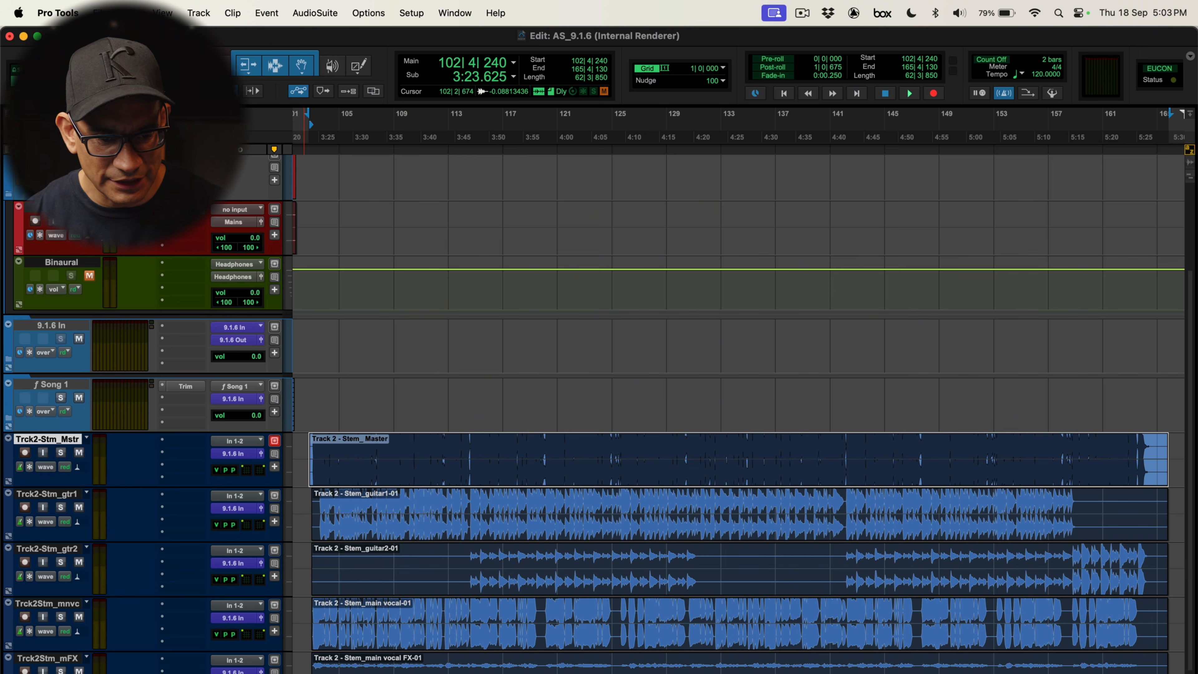
Move the Track 2 master stem clip onto the ST REF track and delete the emptied master stem track
key(super+x)
click(61, 207)
key(super+v)
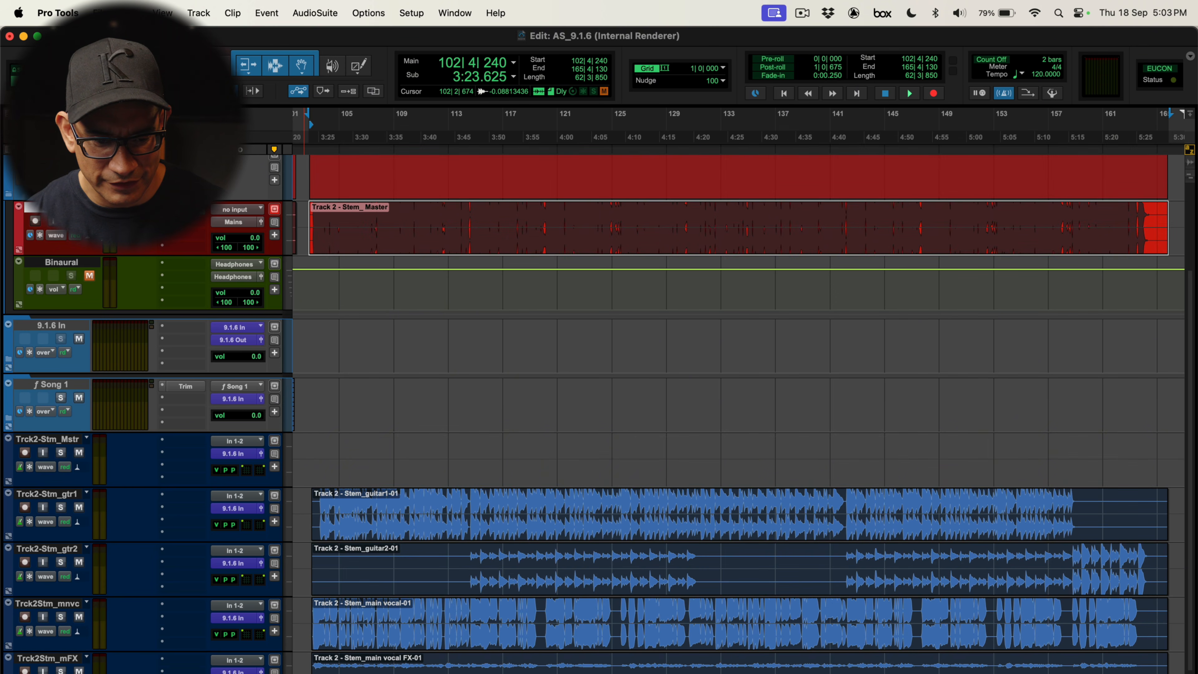
right_click(72, 444)
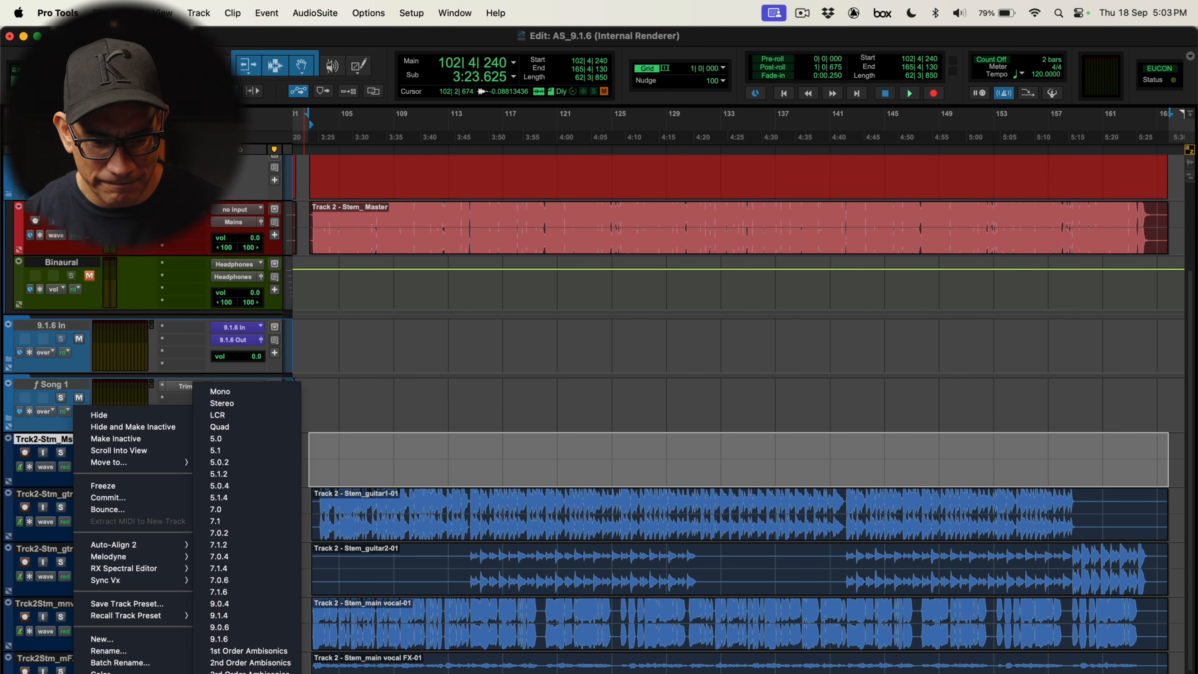
click(118, 517)
Pan the Track 2 guitar1 stem to a front/rear position of 63 and a height of 29
click(81, 444)
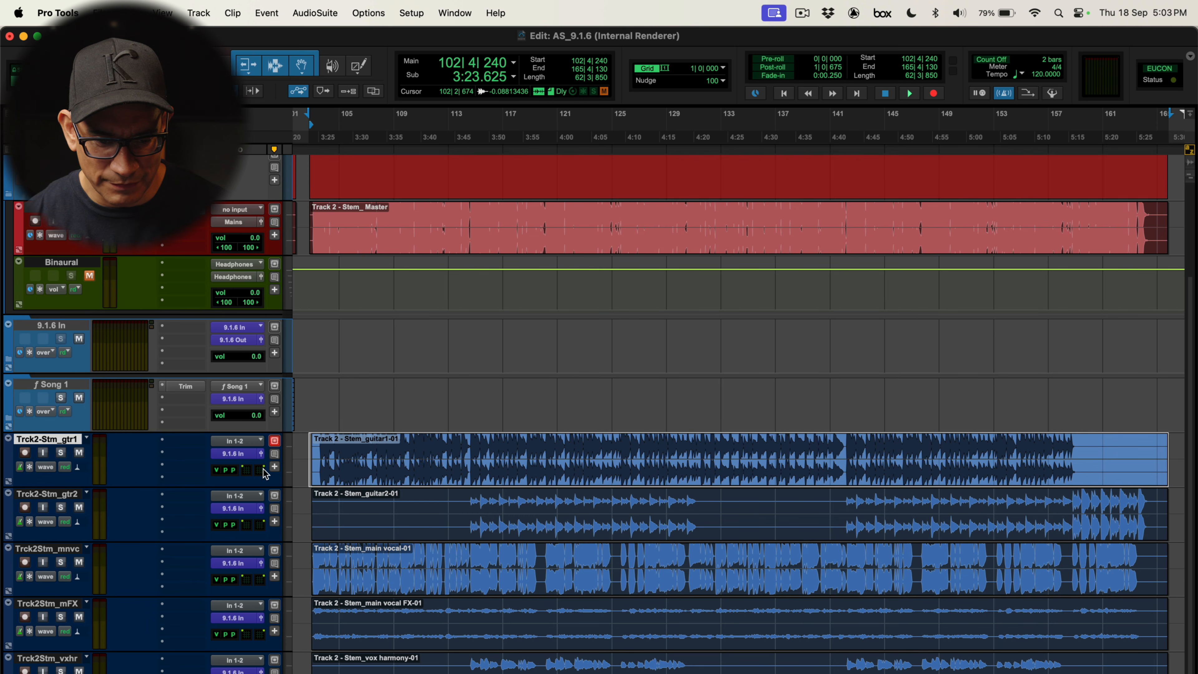
click(261, 453)
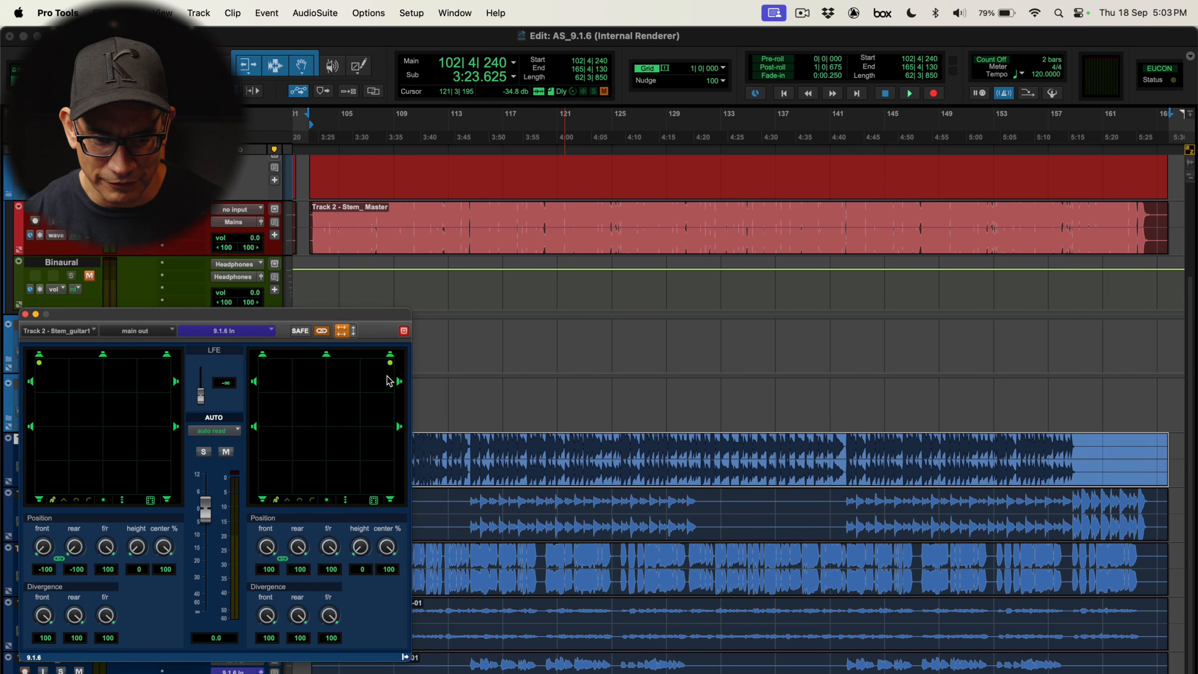
drag(390, 363, 390, 385)
drag(359, 545, 365, 515)
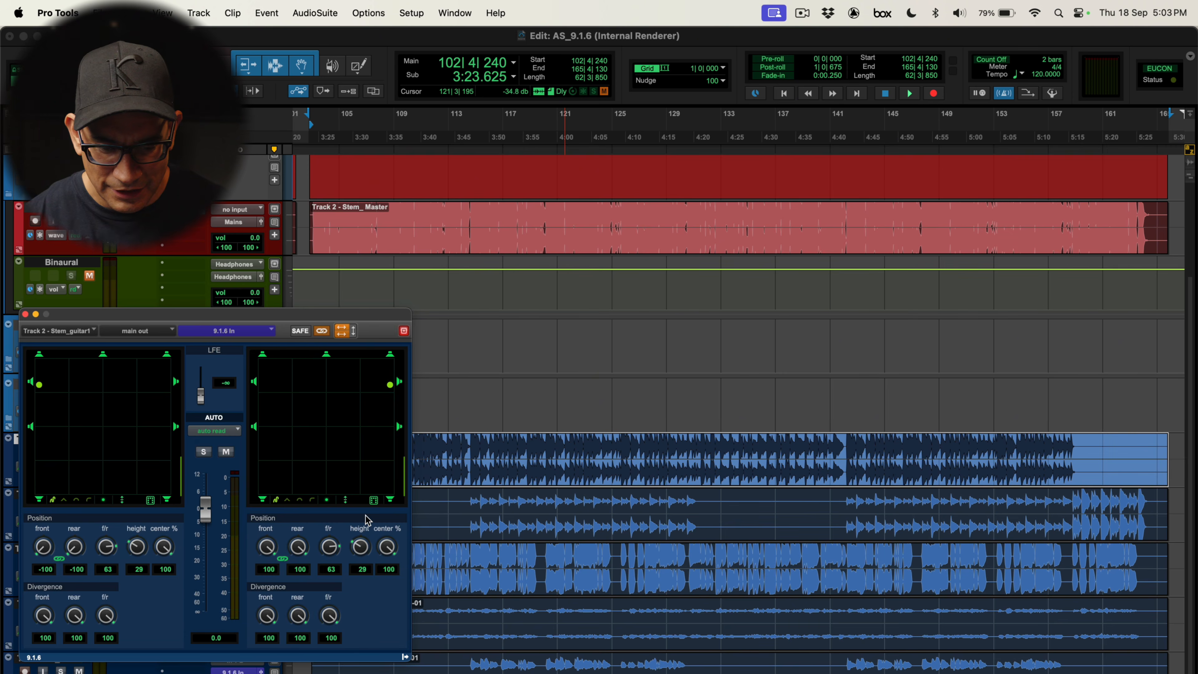
key(super+w)
Pan the Track 2 vox harmony stem toward the rear, to a front/rear position of -46
click(478, 673)
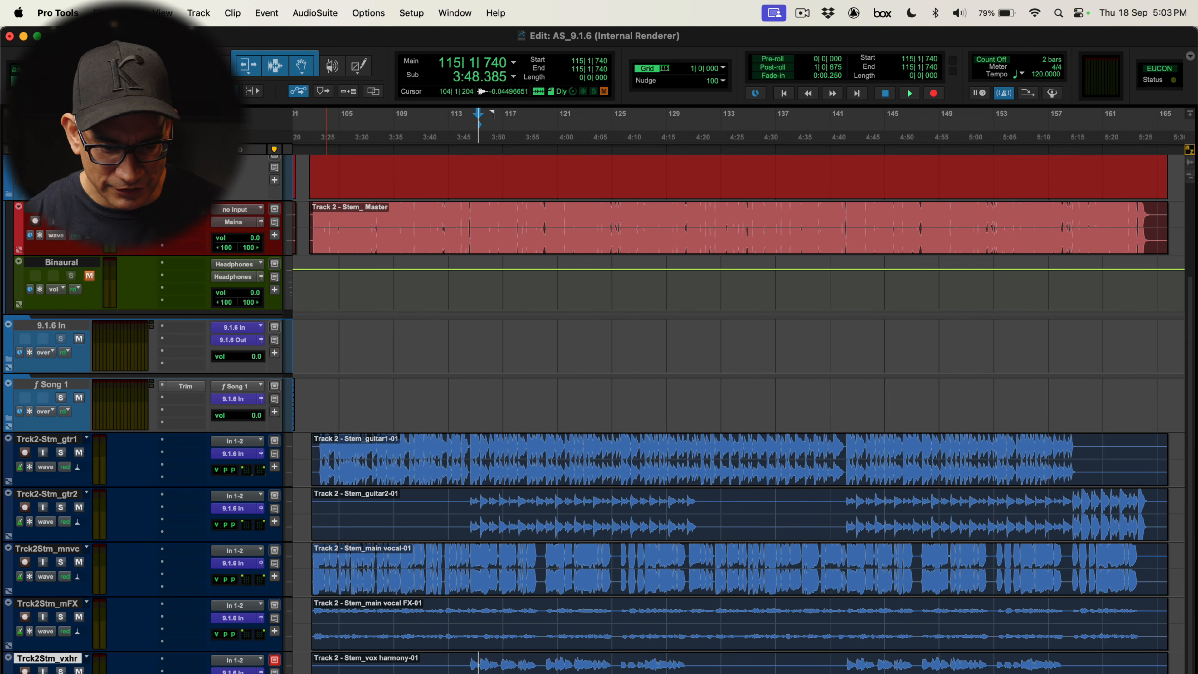
click(261, 672)
drag(390, 363, 390, 456)
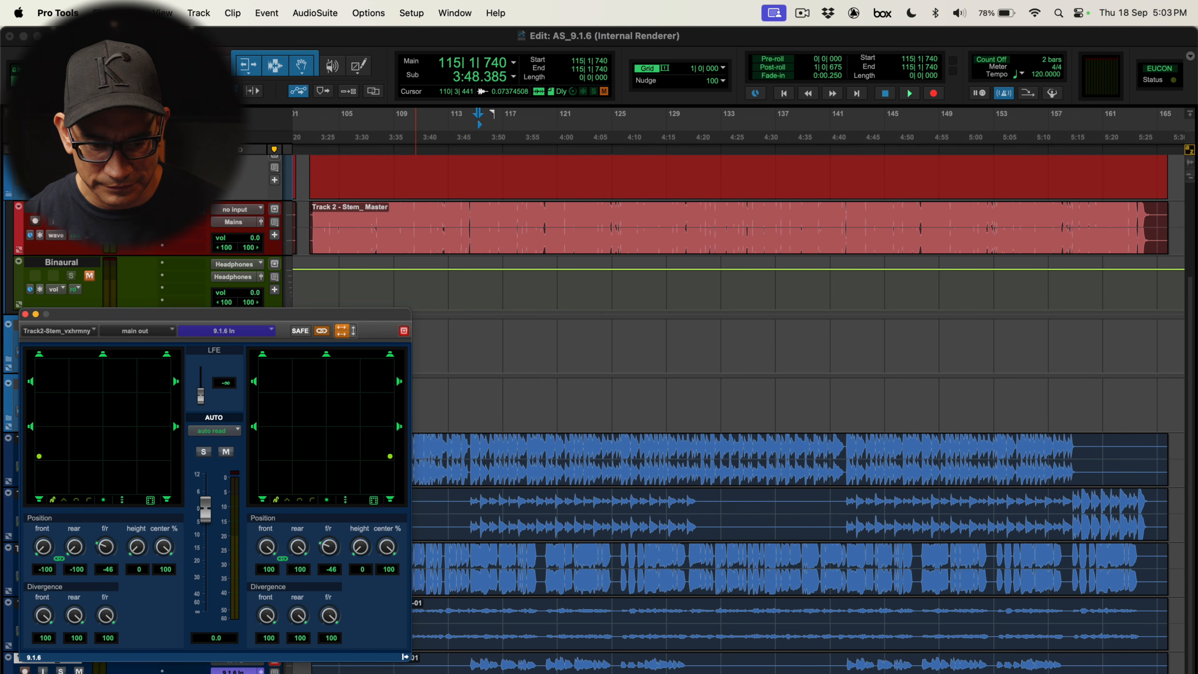
key(super+w)
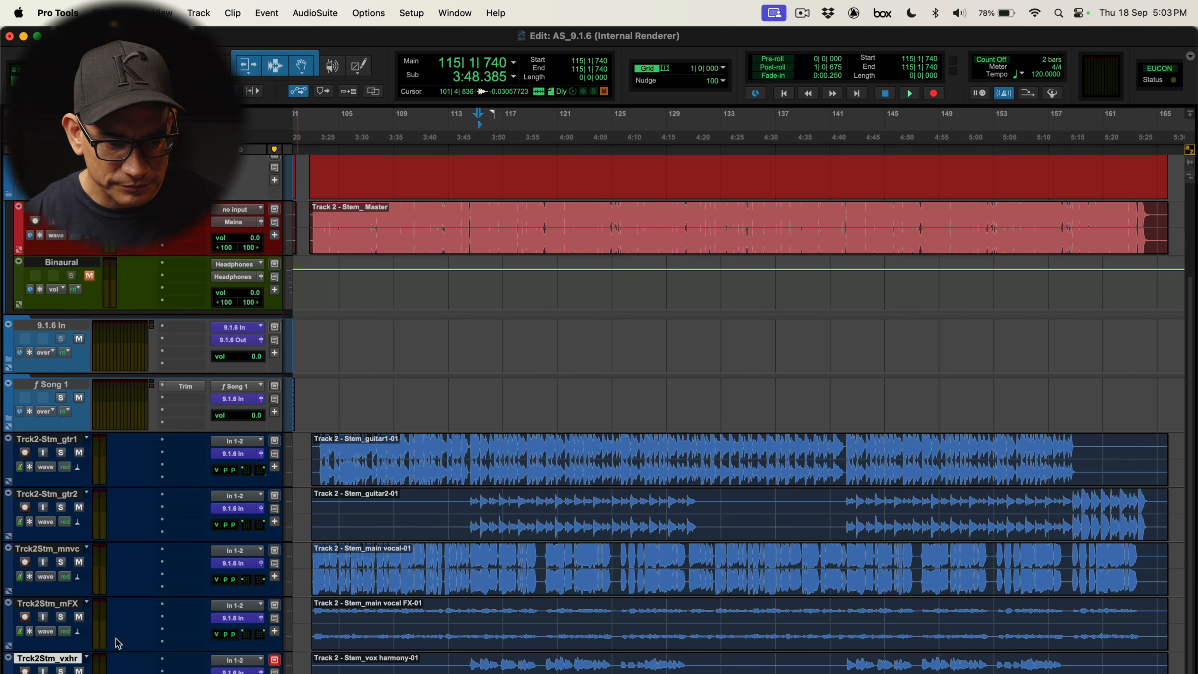
Move the selected Track 2 stem tracks into a new 9.1.6 routing folder named ƒ Song 2
shift+click(65, 441)
right_click(65, 442)
mouse_move(152, 466)
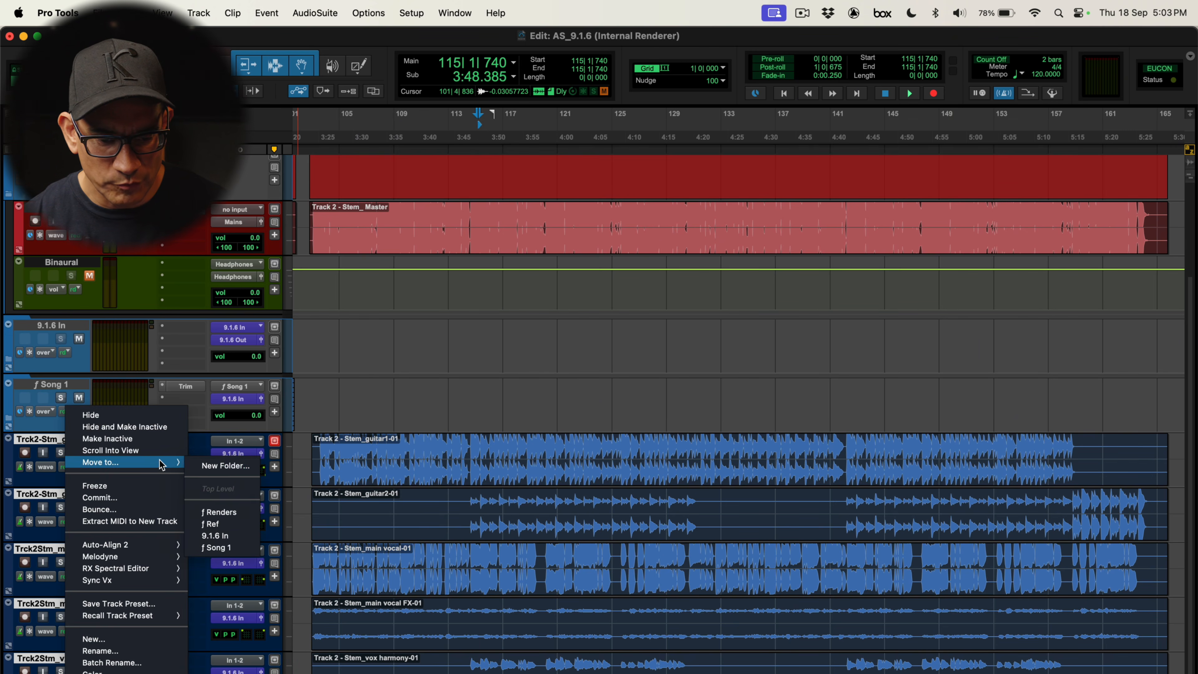
click(216, 465)
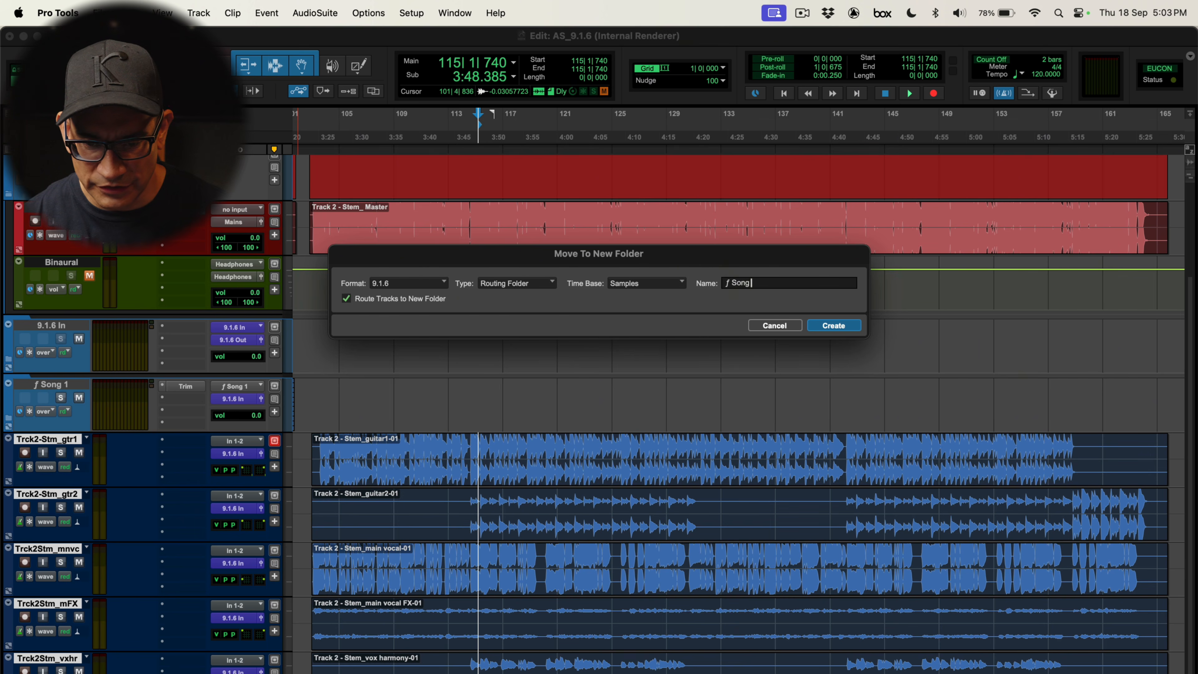
key(Return)
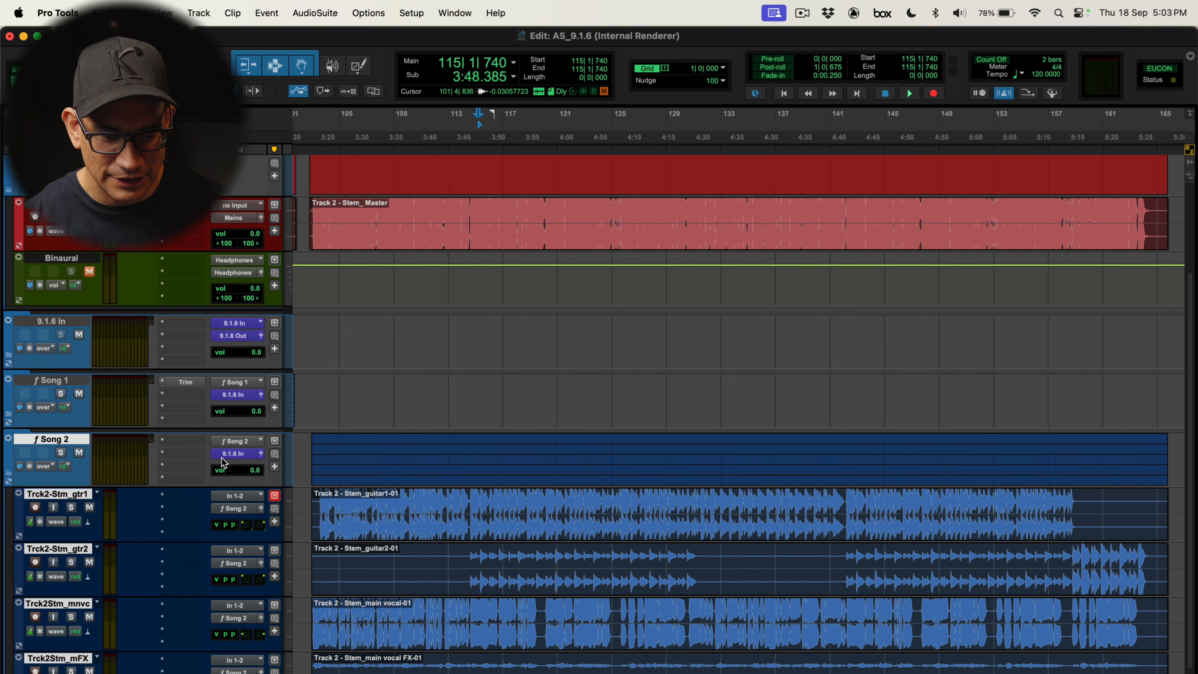
Collapse the ƒ Song 2 folder and play back the session with the Dolby Atmos Renderer open
click(9, 473)
key(alt+shift+super+r)
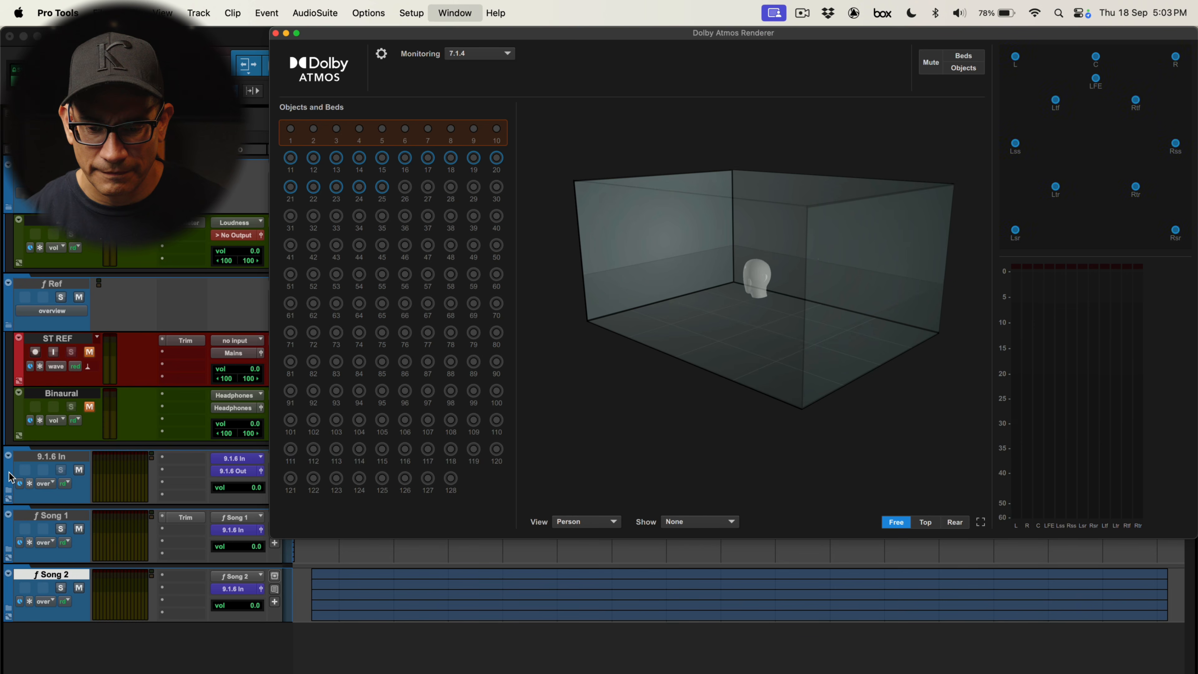
key(space)
key(alt+shift+super+r)
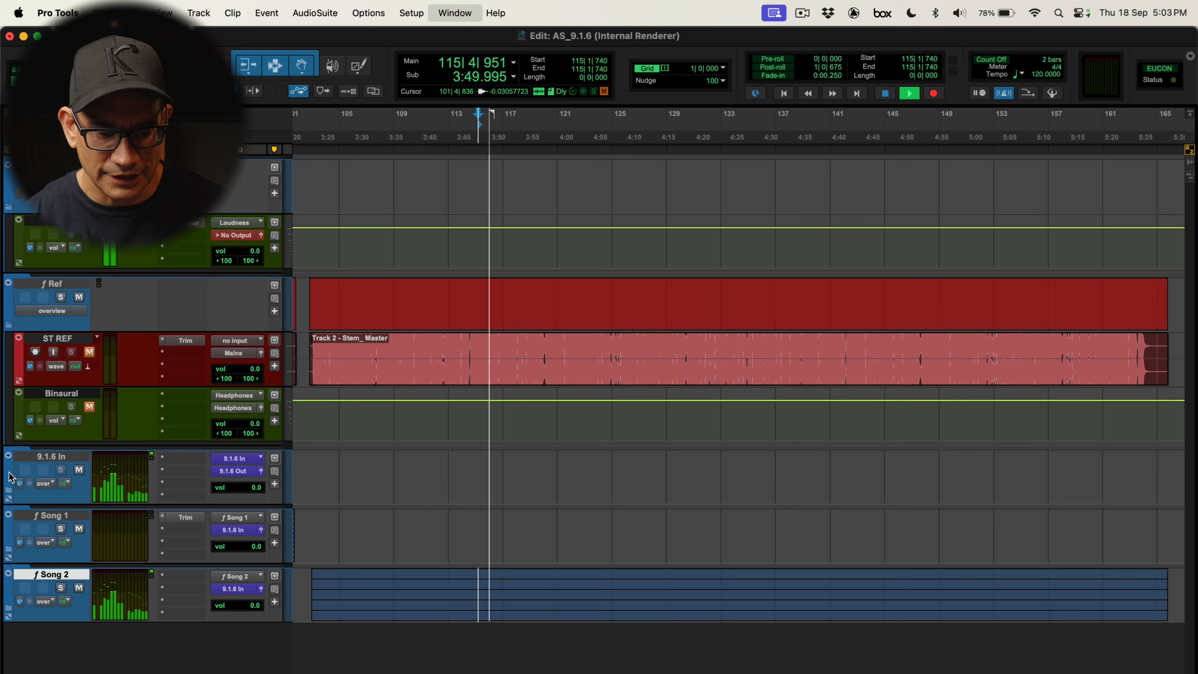
key(space)
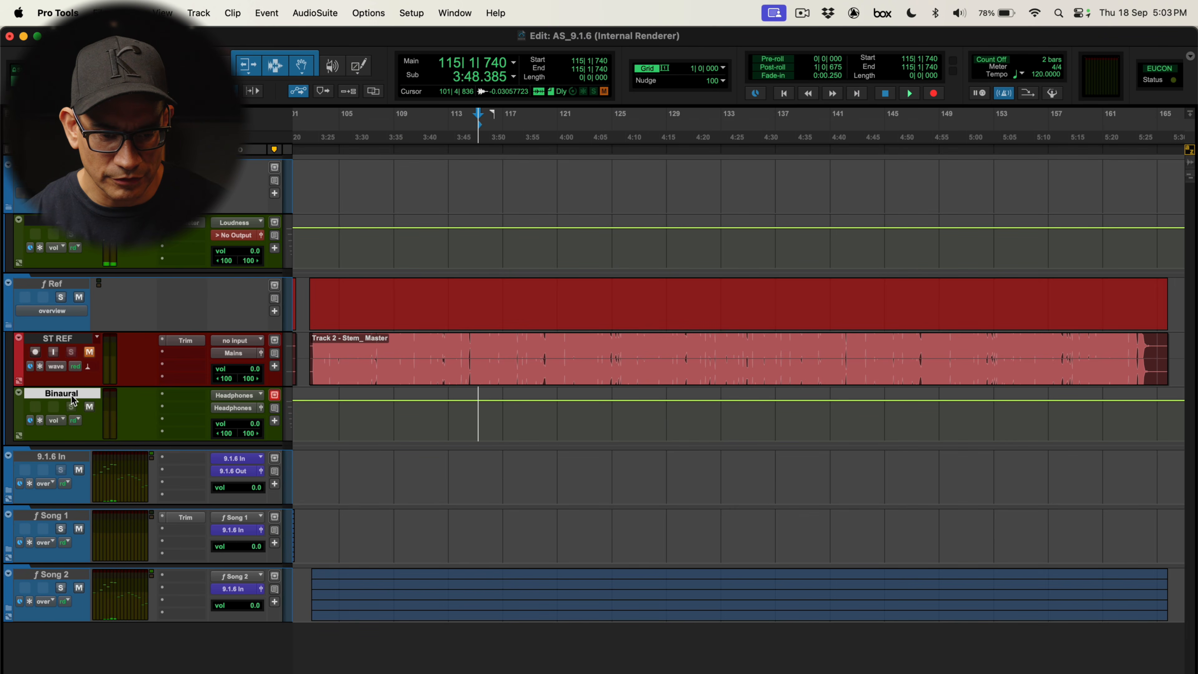
Toggle mute on the selected ST REF and Binaural tracks back and forth
key(shift+m)
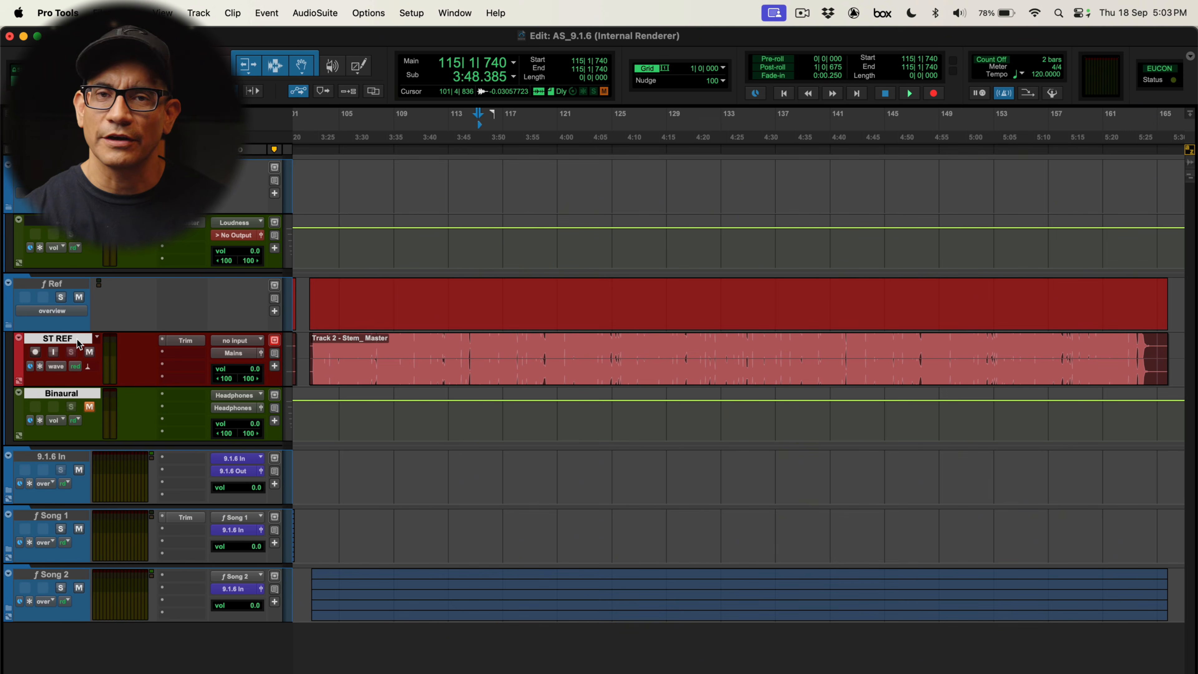
key(shift+m)
key(shift+m)
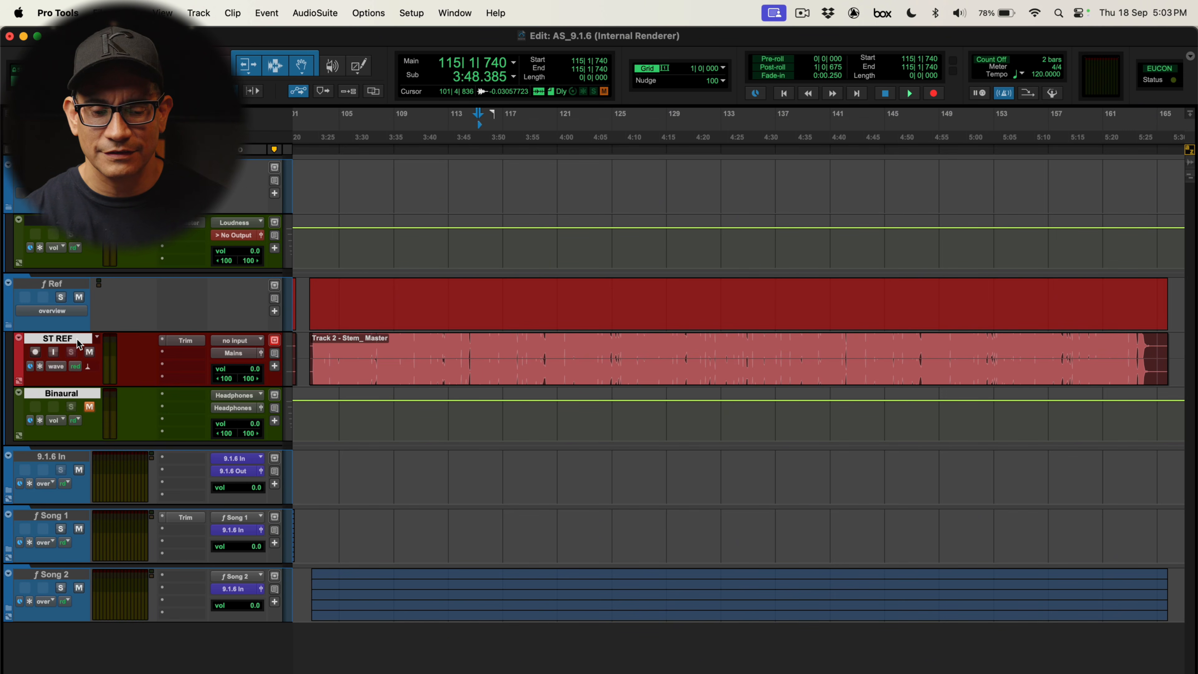
key(shift+m)
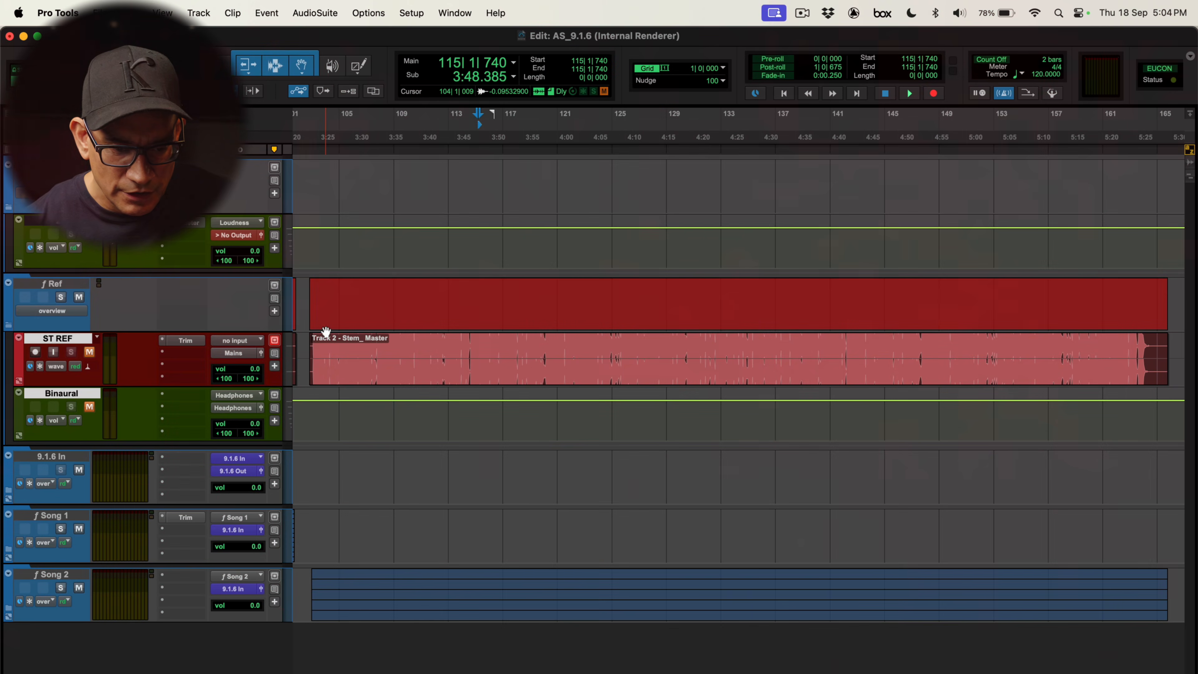
Expand the 9.1.6 In folder and show the Object column in the edit window
click(22, 492)
scroll(109, 492, down, 3)
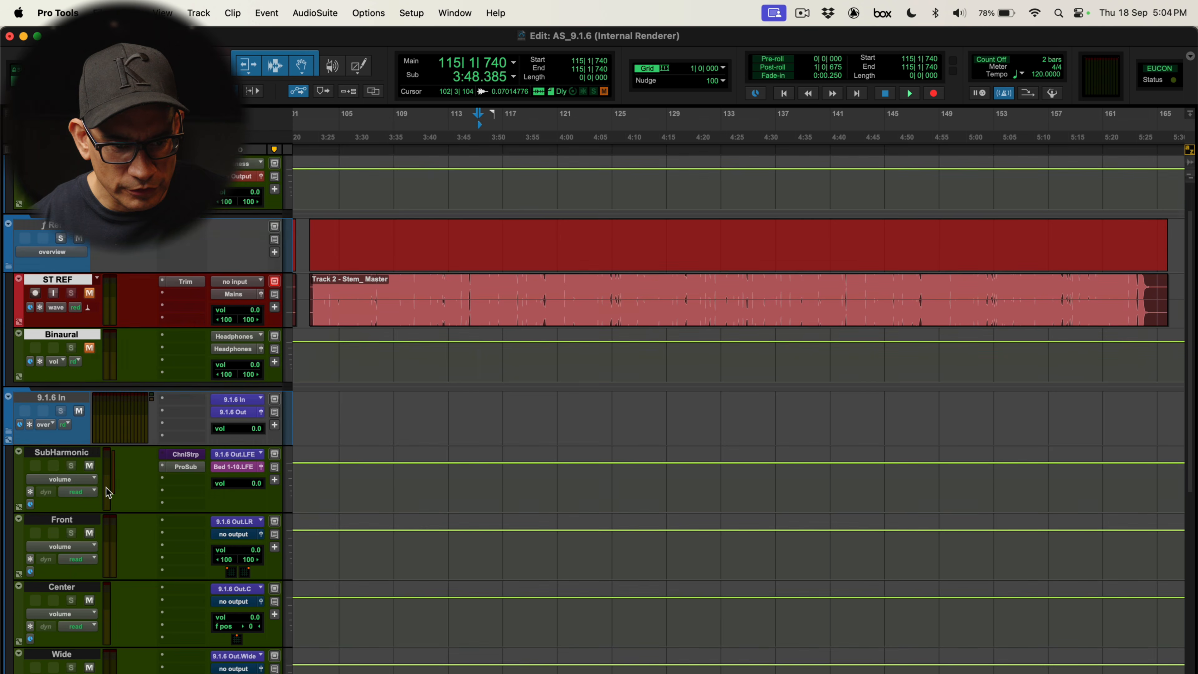
click(8, 149)
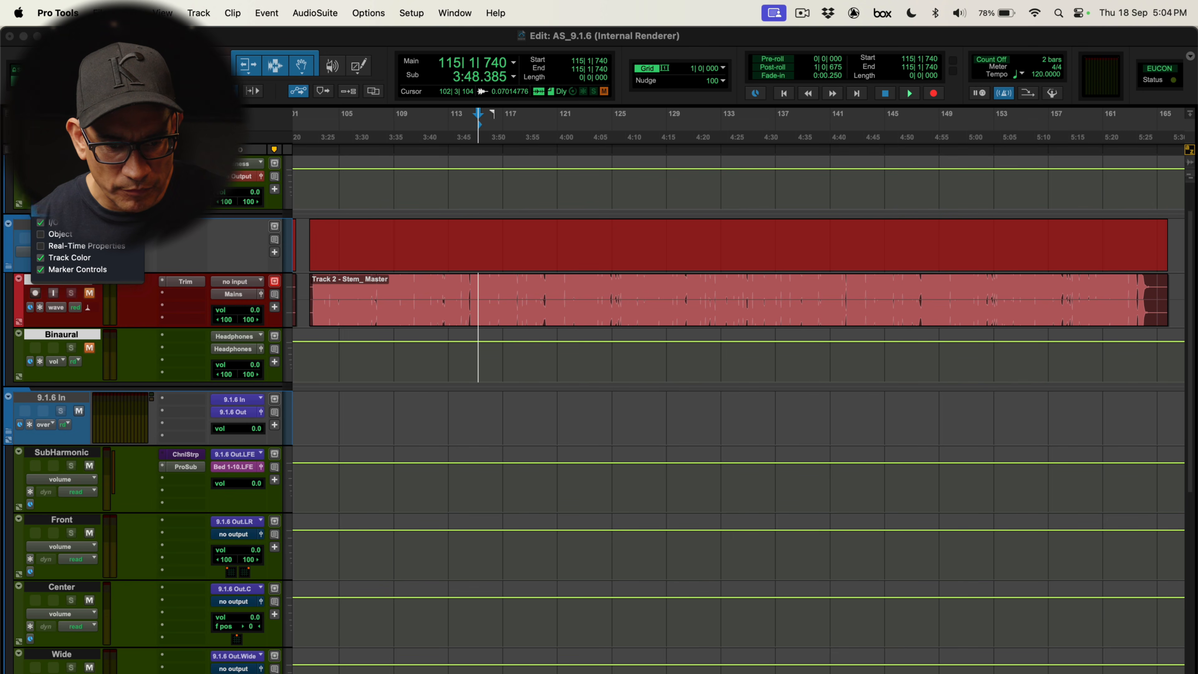
click(60, 234)
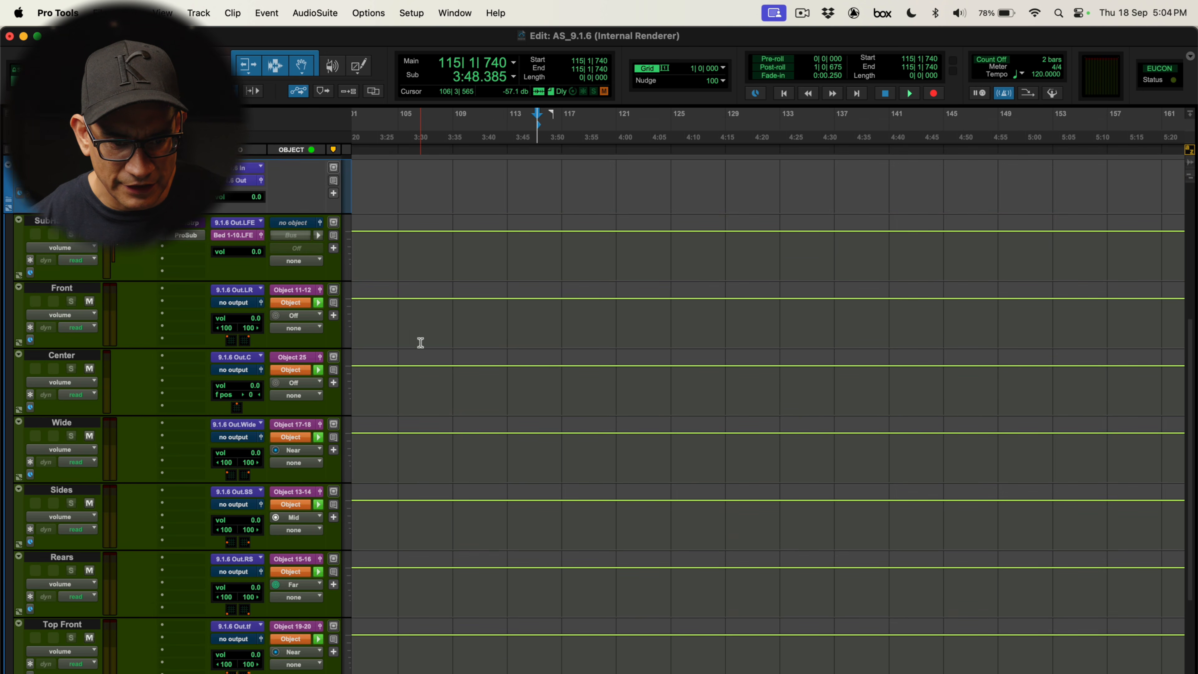
Examine the object and bus assignments of the 9.1.6 output tracks, from SubHarmonic down through Sides and Rears
click(85, 221)
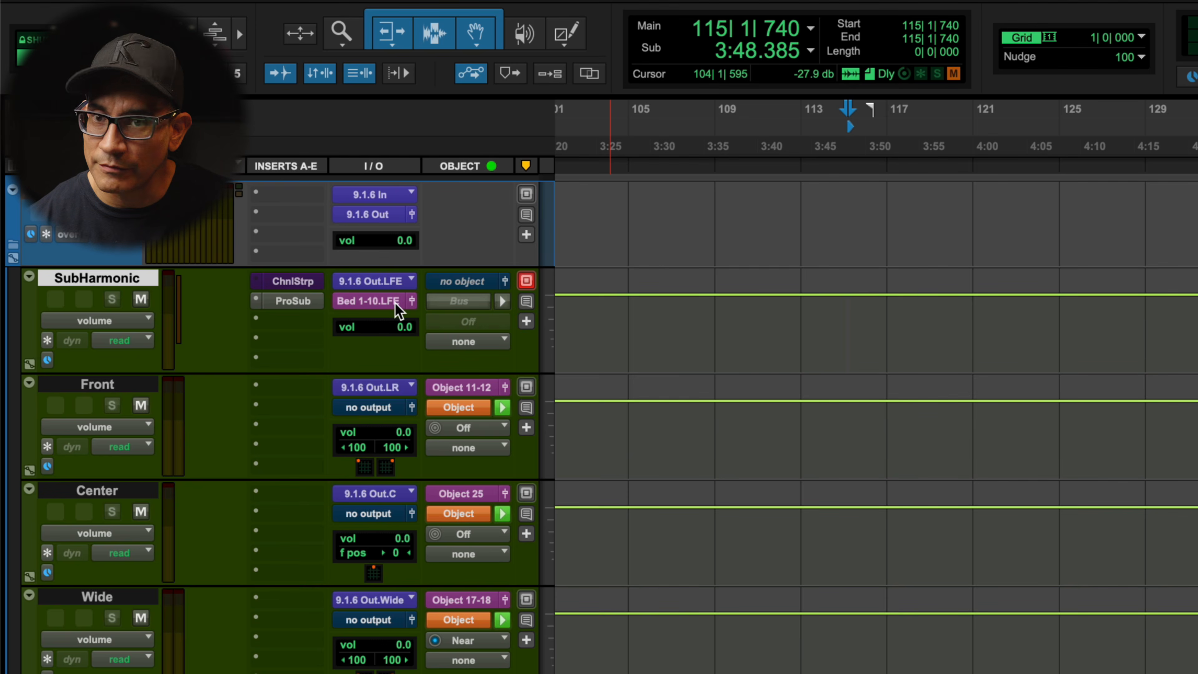
key(semicolon)
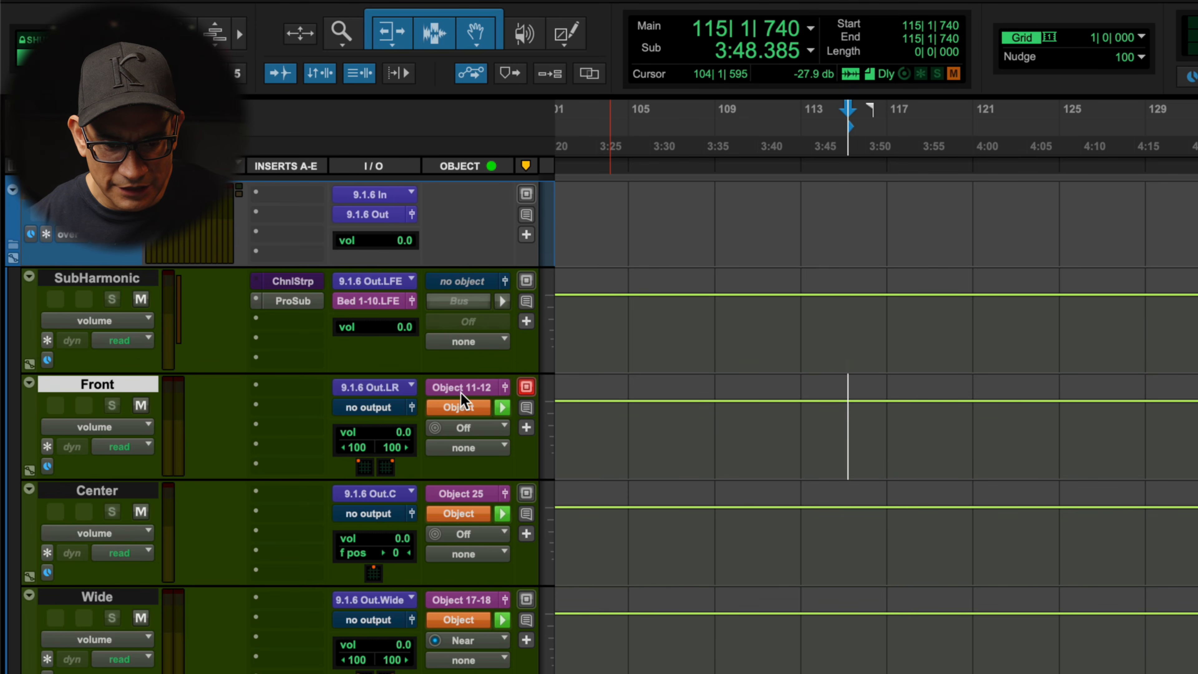
scroll(599, 425, down, 5)
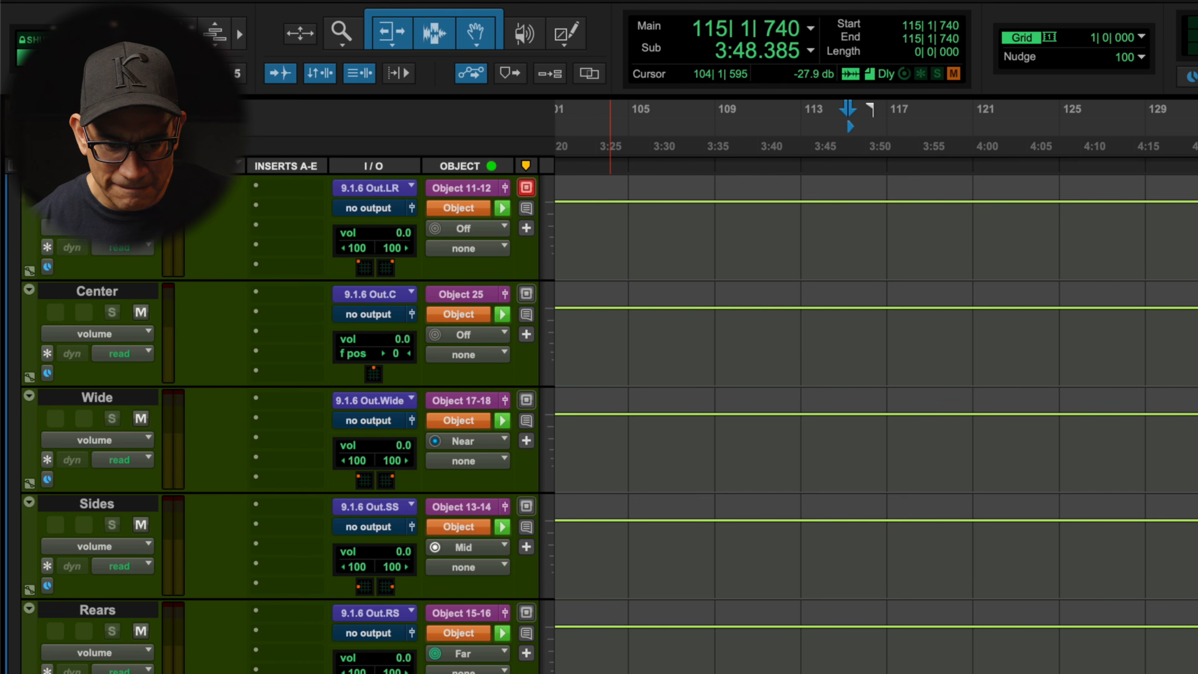
scroll(599, 424, up, 3)
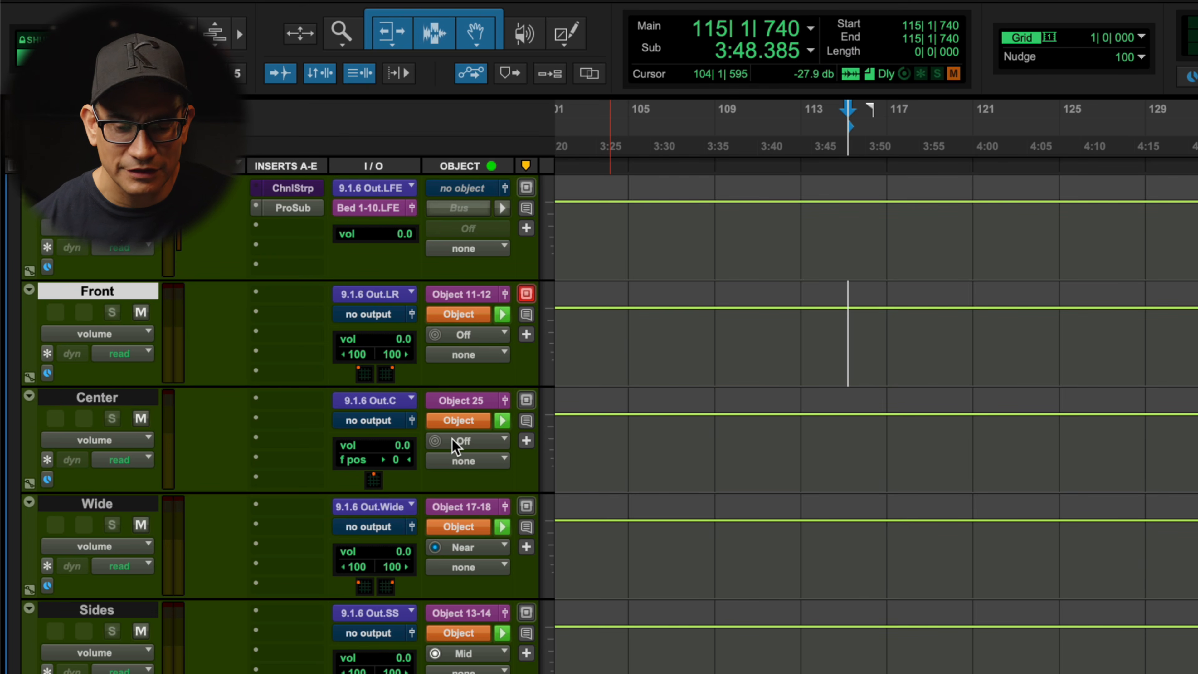
click(137, 505)
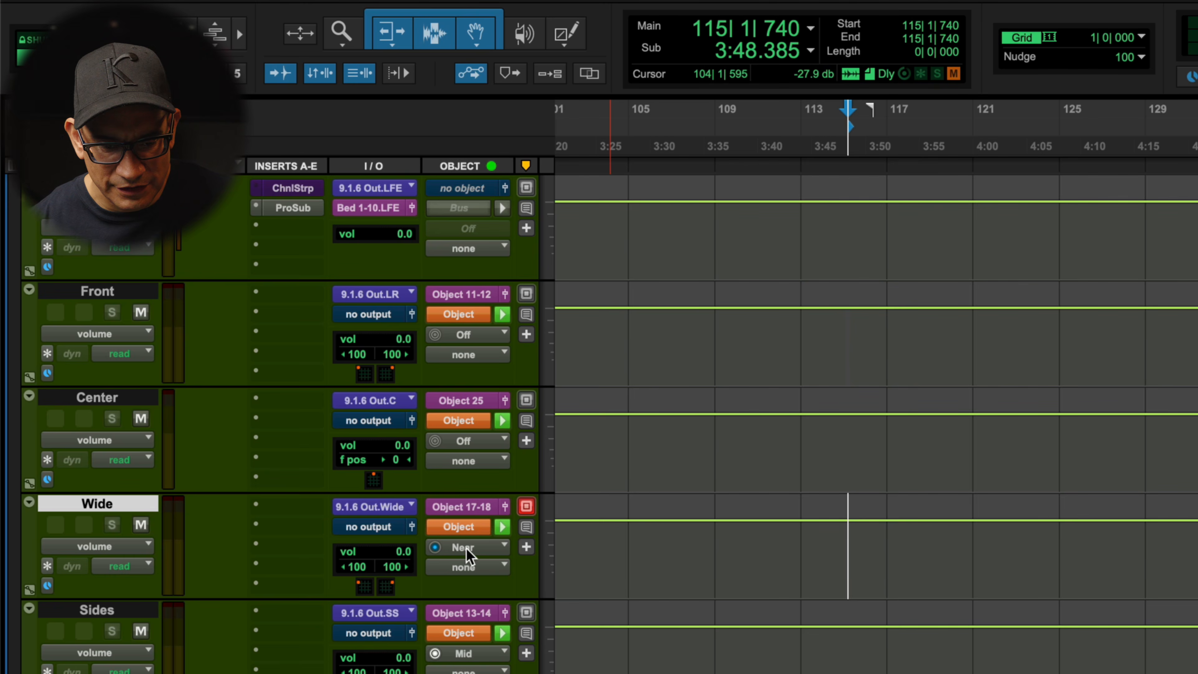
click(117, 610)
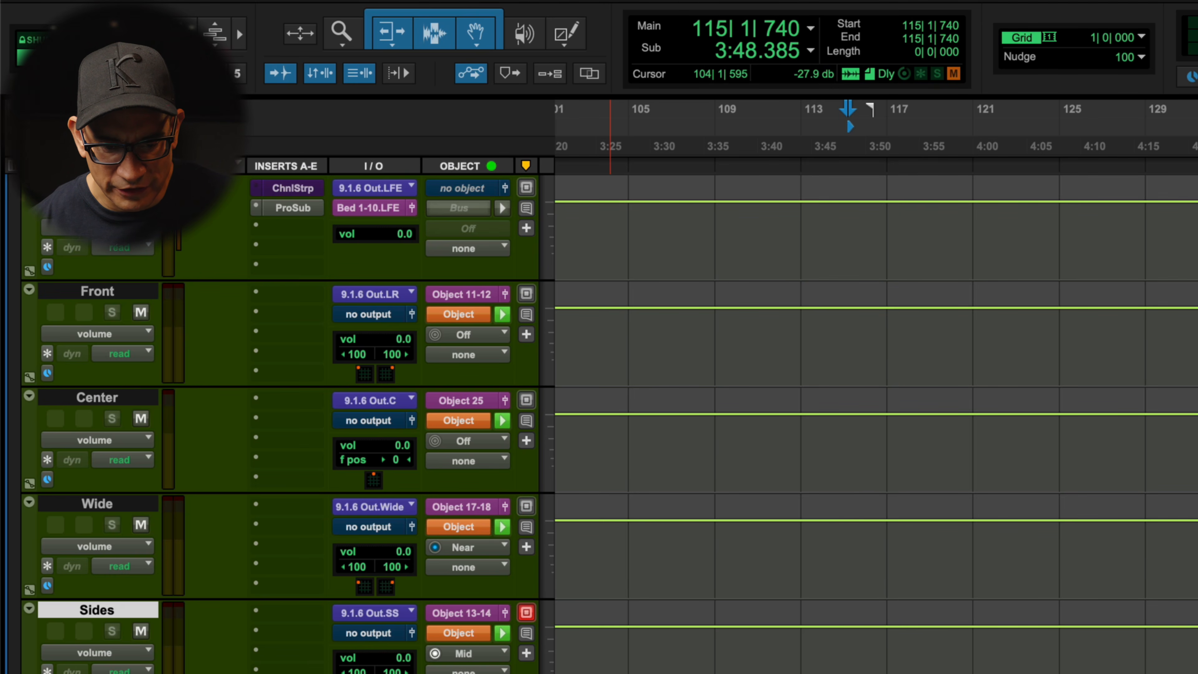
scroll(609, 371, down, 5)
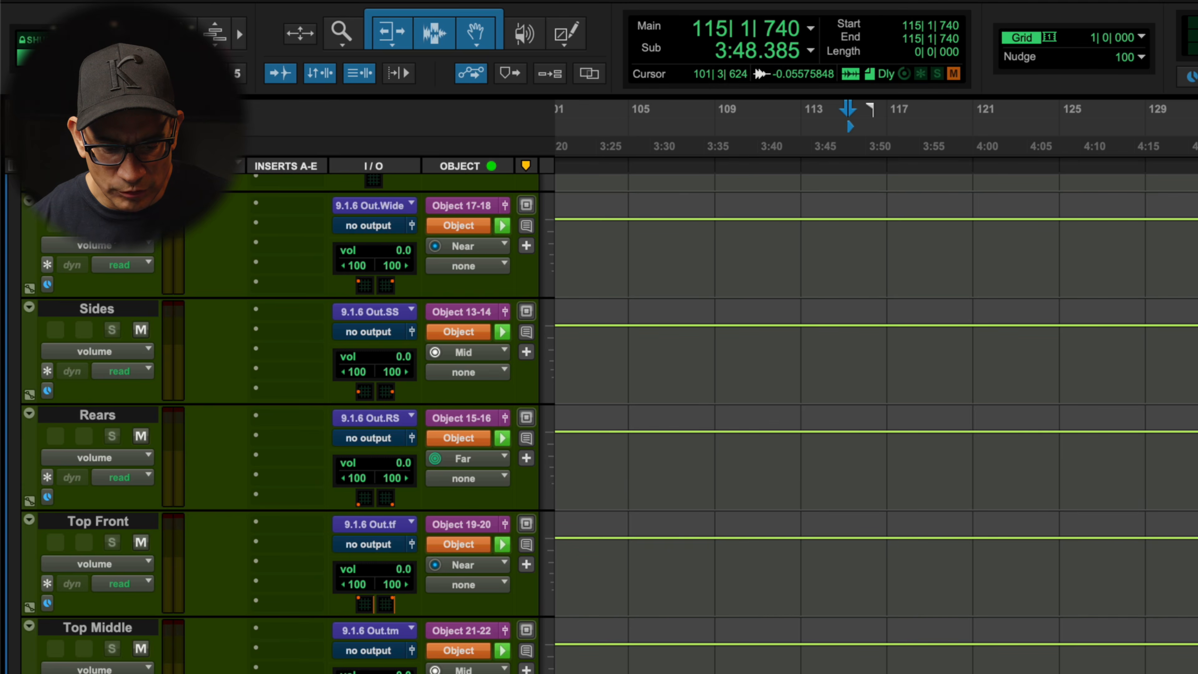
Open the guitar1 stem's output panner and move its right channel to the front-right corner, adjusting the front/rear control
key(ctrl+alt+super+w)
drag(575, 421, 926, 286)
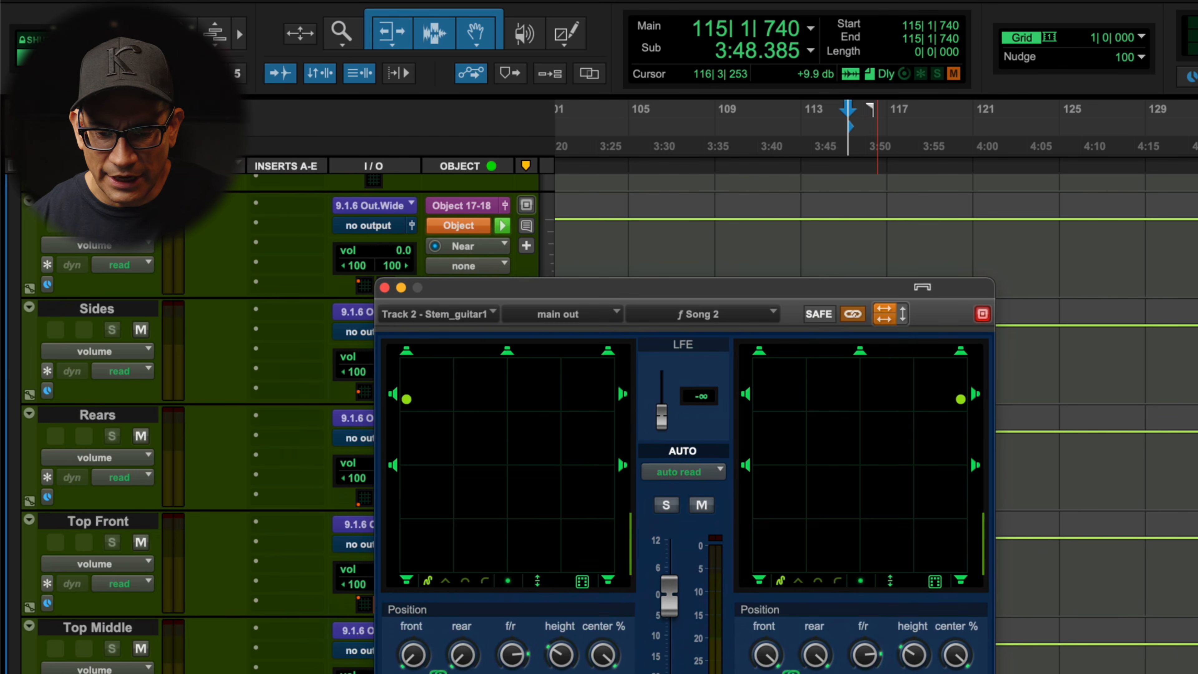
click(962, 352)
drag(963, 365, 961, 543)
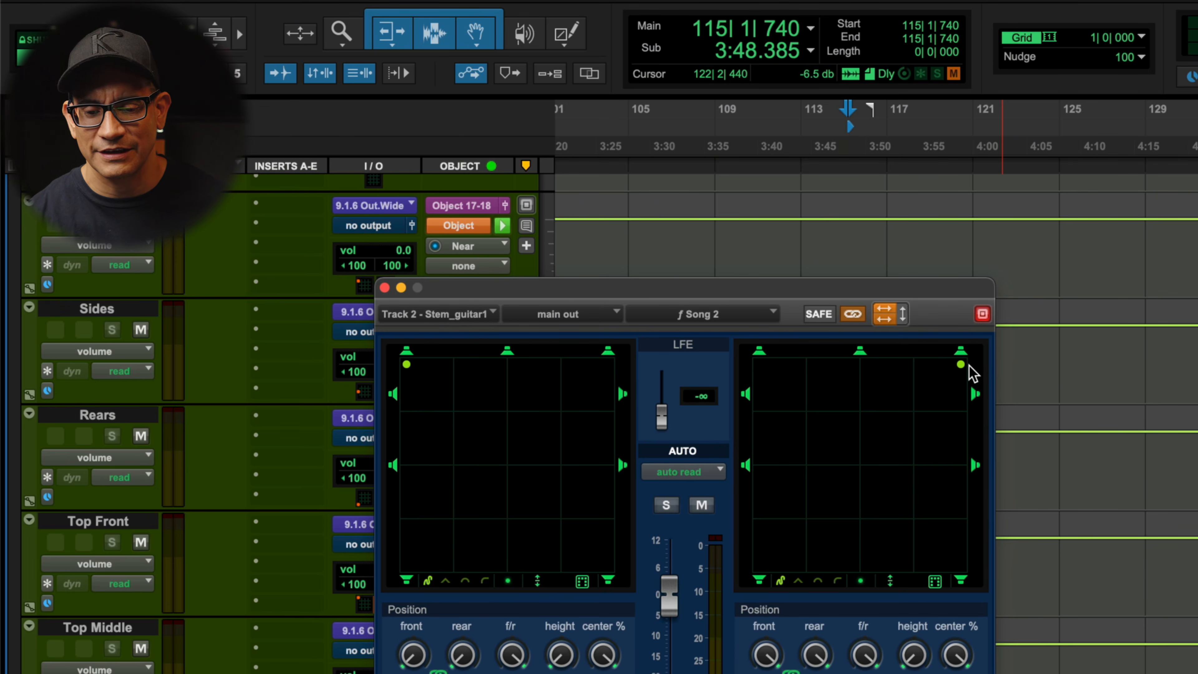
mouse_move(962, 365)
mouse_down()
mouse_move(962, 376)
mouse_move(961, 364)
mouse_up()
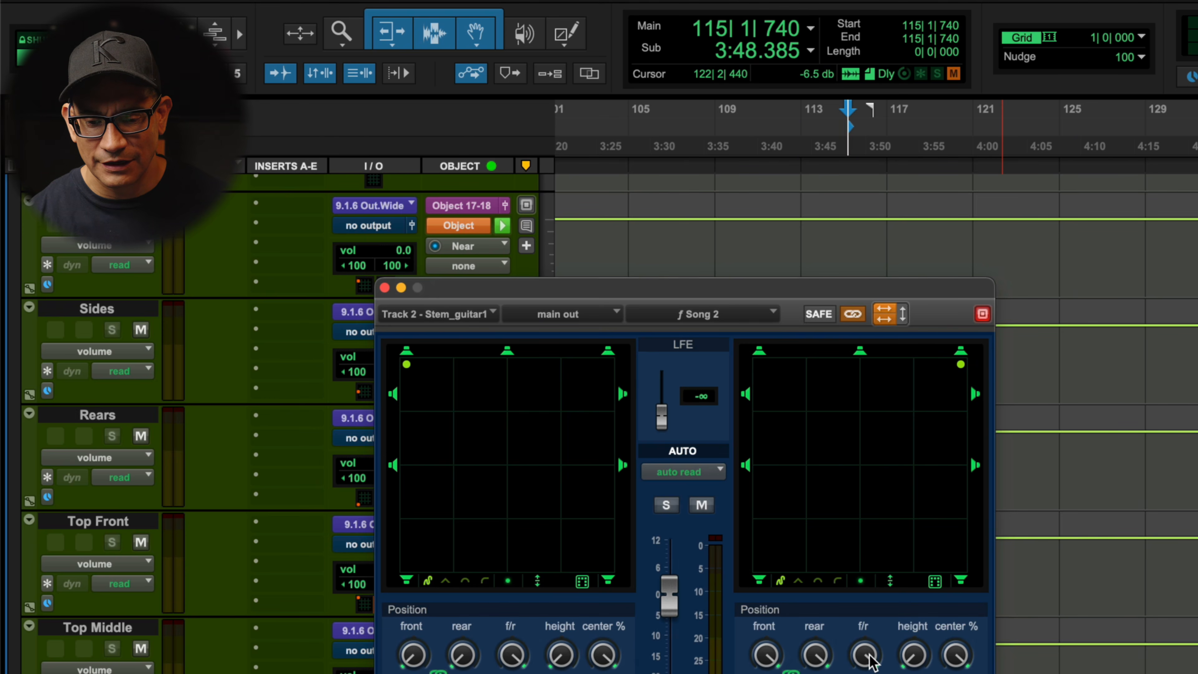
drag(870, 660, 871, 633)
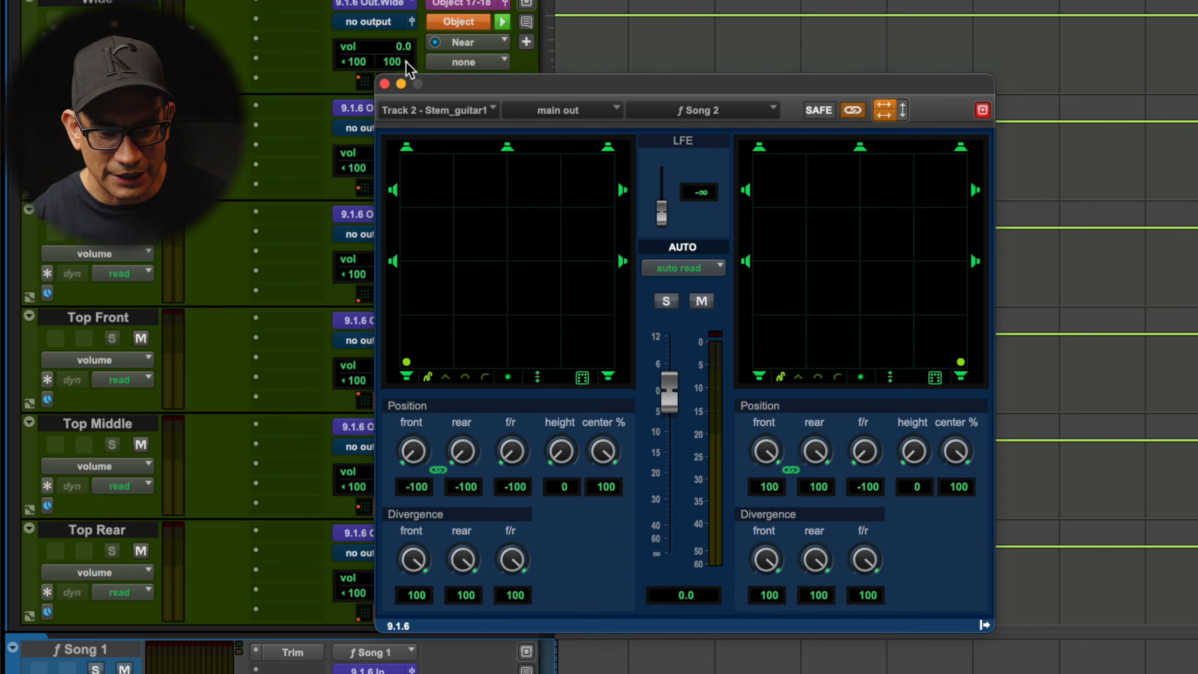
Select the Top Front output track in the 9.1.6 In folder
click(386, 87)
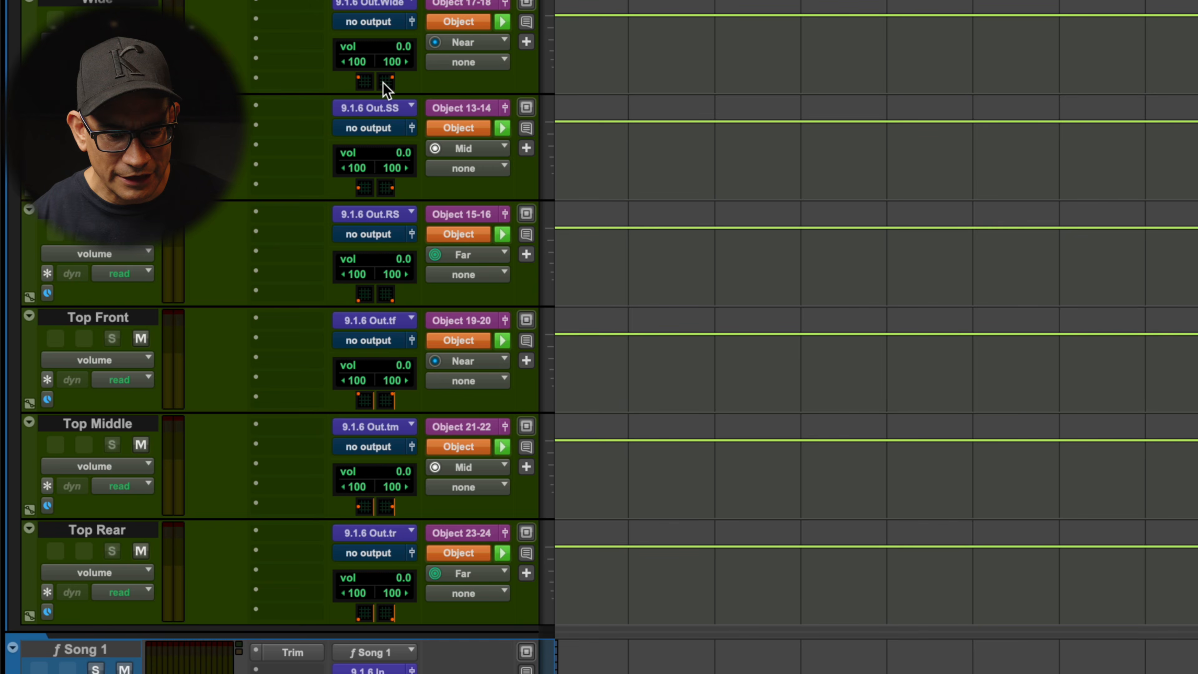
click(96, 318)
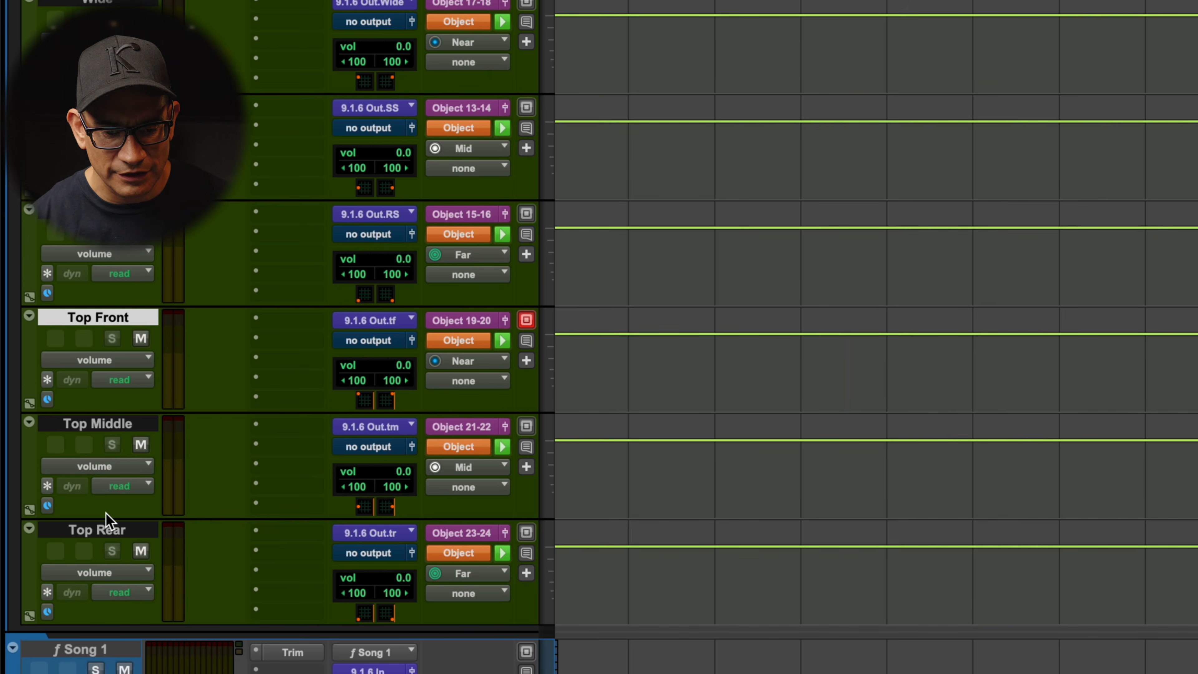